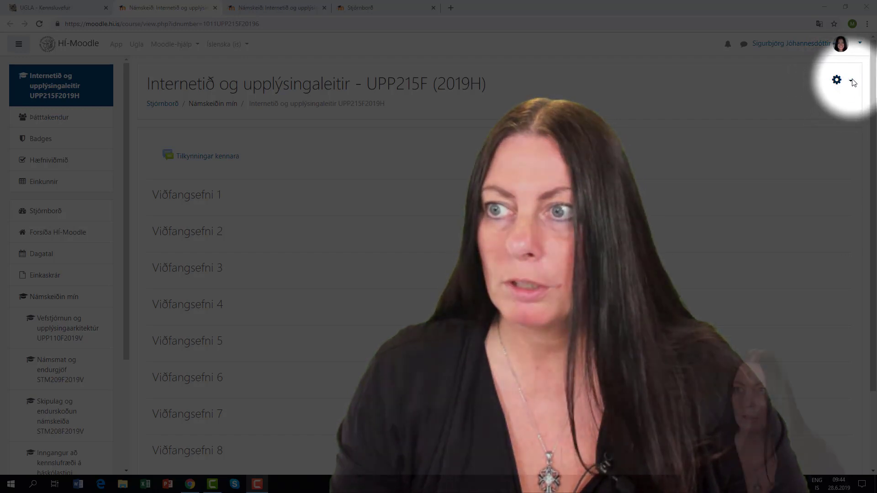
# Open the course settings page (Uppsetning) of Internetið og upplýsingaleitir and go to the full course name.
pyautogui.click(853, 82)
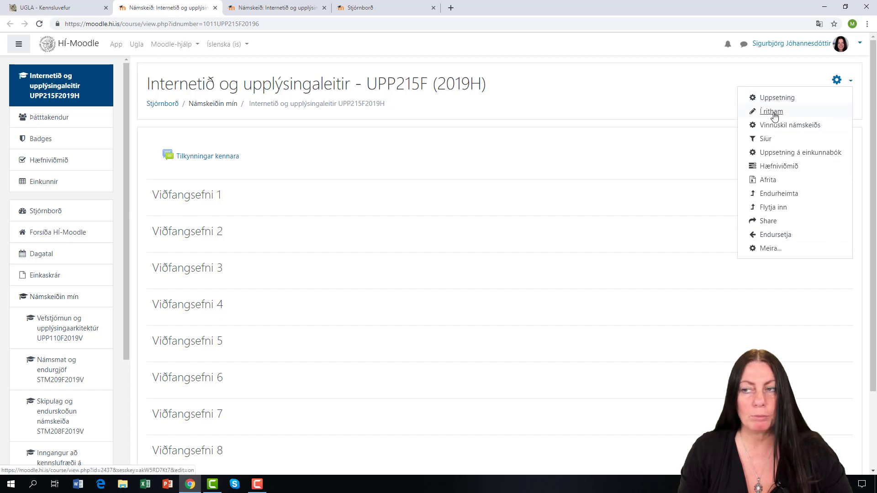
pyautogui.click(782, 101)
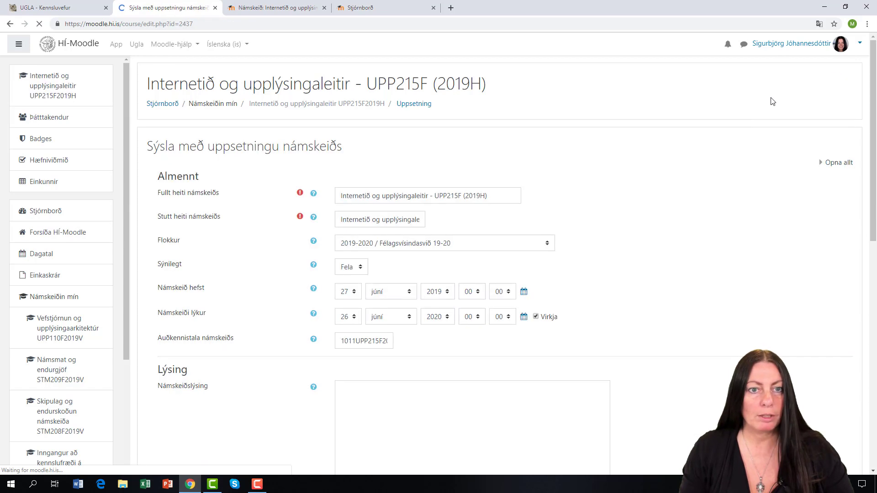
pyautogui.click(495, 194)
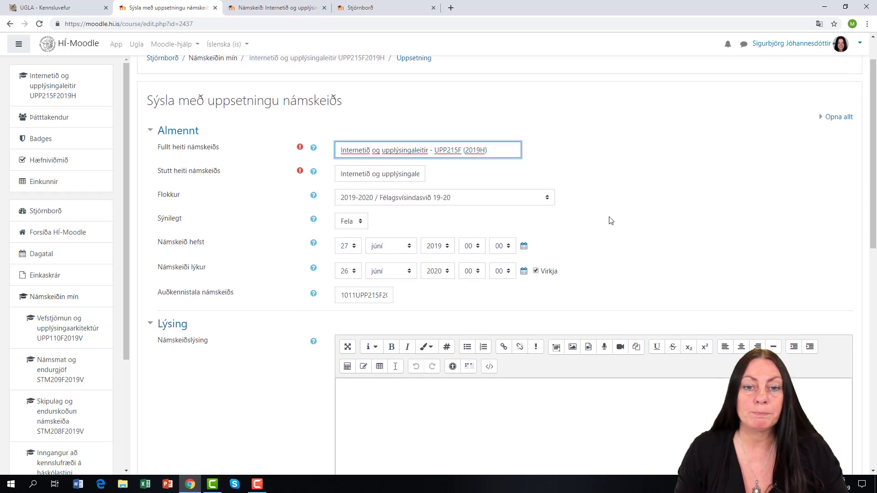
# Set the course start date (Námskeið hefst) to 10 ágúst 2019.
pyautogui.scroll(-4, 610, 221)
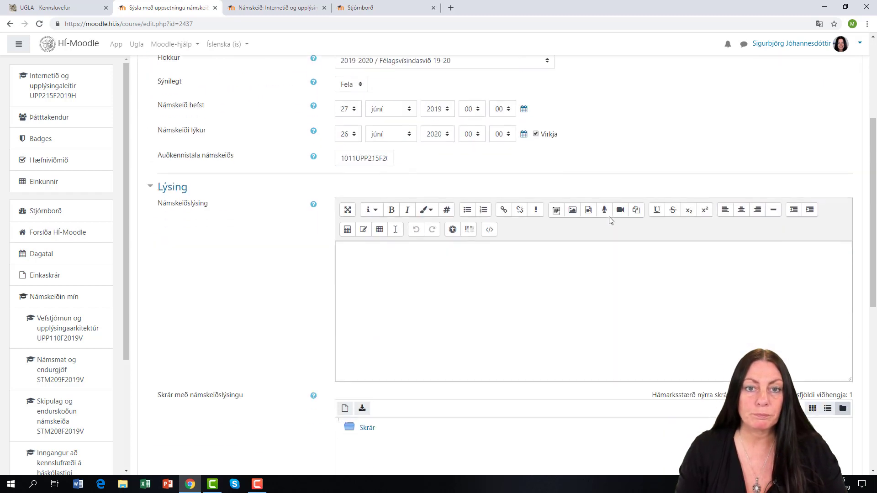
pyautogui.click(355, 111)
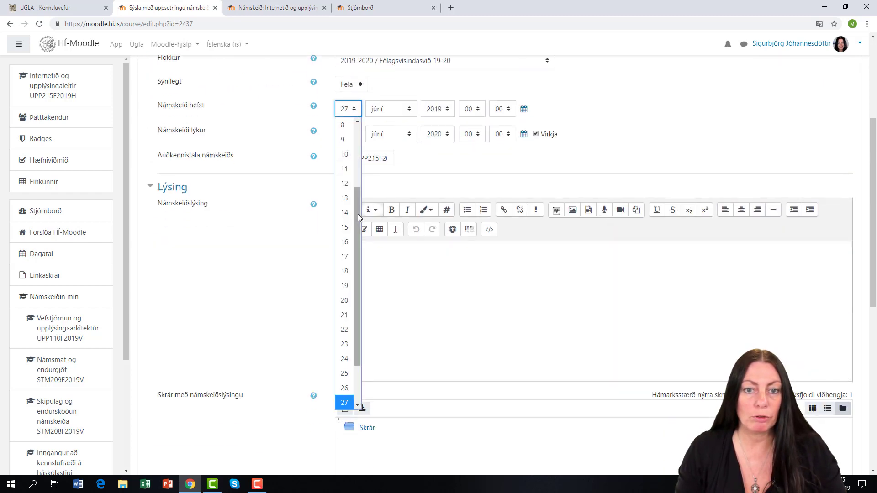
pyautogui.moveTo(358, 214); pyautogui.dragTo(361, 314)
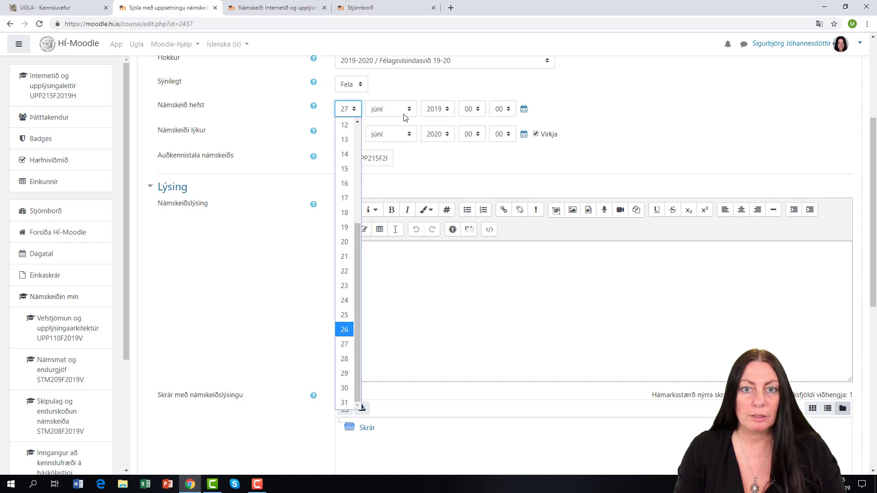
pyautogui.scroll(1, 360, 189)
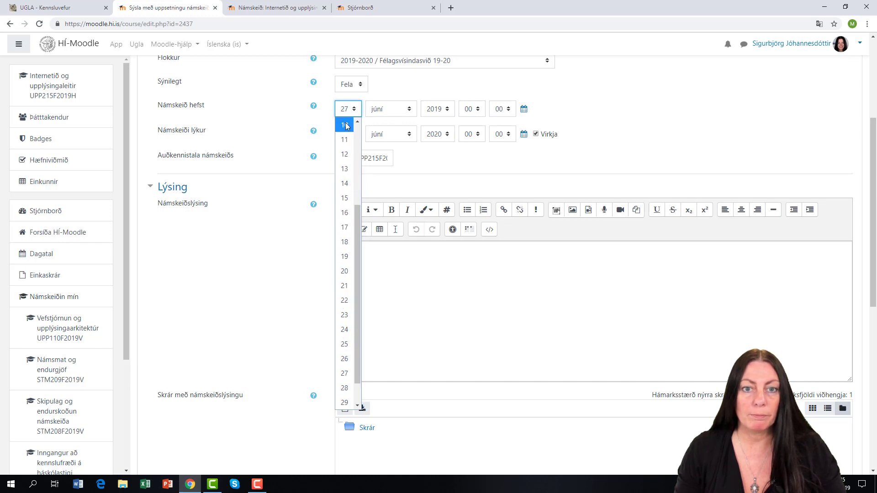
pyautogui.moveTo(355, 235); pyautogui.dragTo(356, 166)
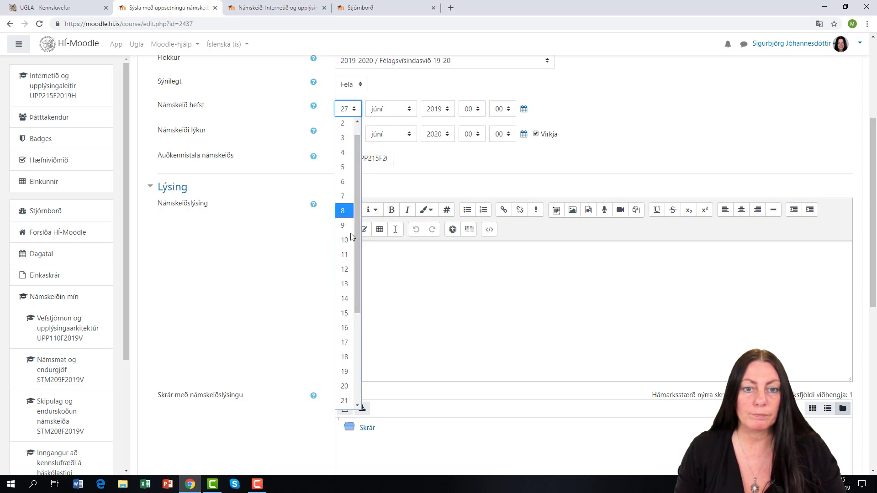
pyautogui.click(344, 215)
pyautogui.click(408, 111)
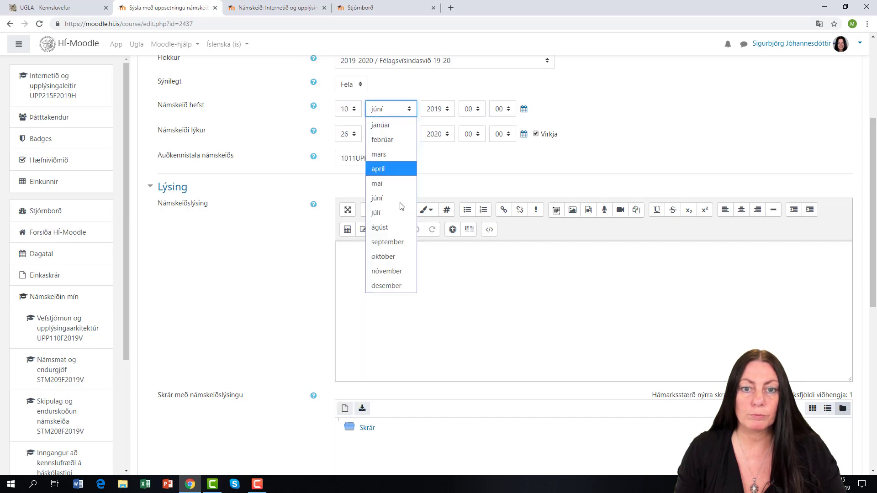
pyautogui.click(387, 227)
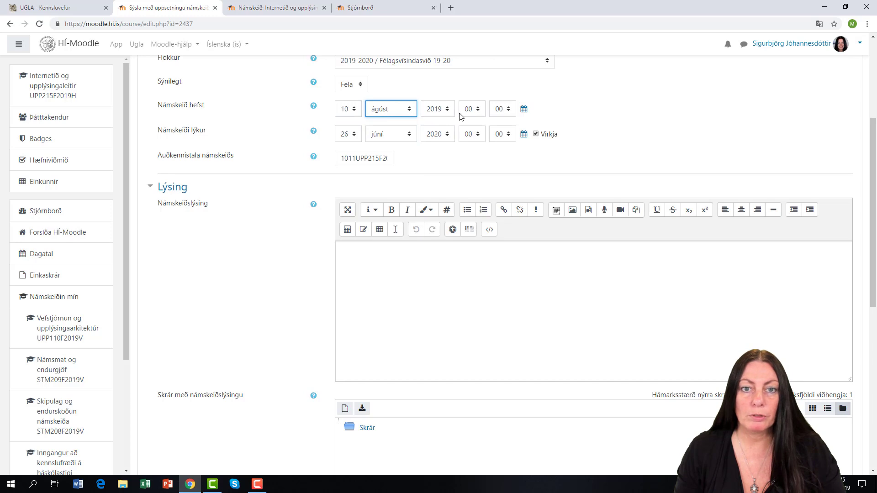
# Set the course end date (Námskeiði lýkur) to 31 desember 2019.
pyautogui.click(354, 135)
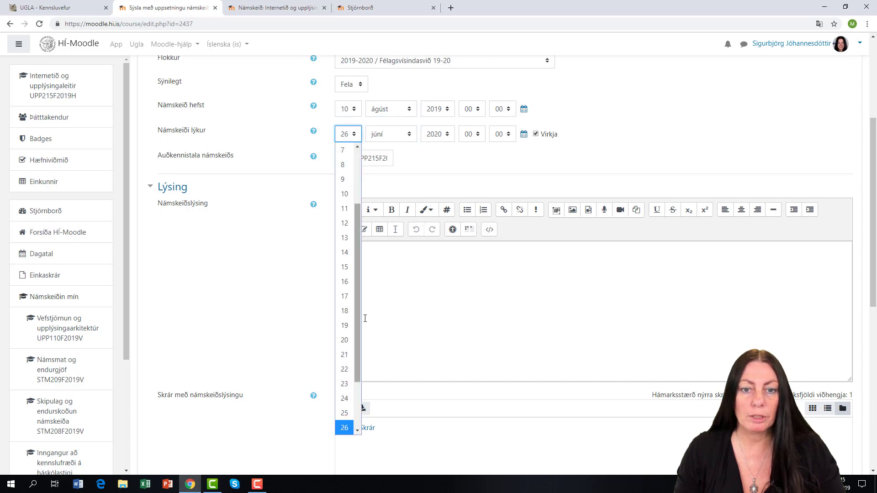
pyautogui.scroll(-3, 359, 319)
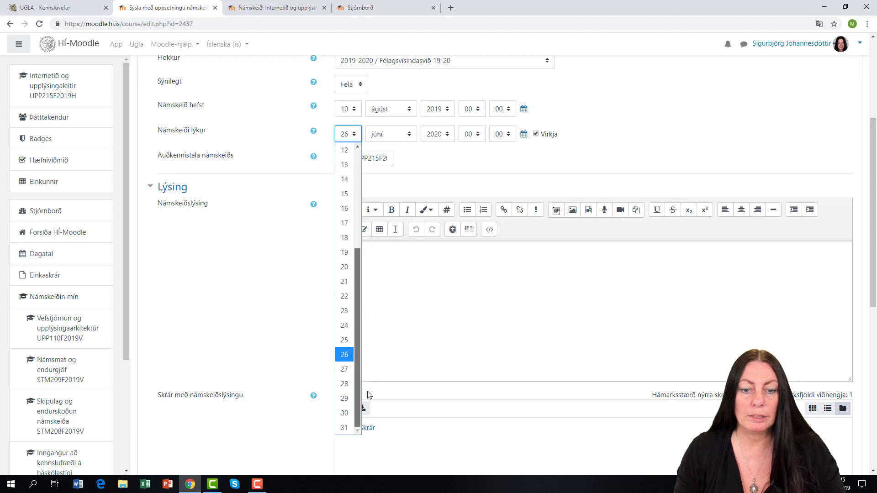
pyautogui.click(346, 424)
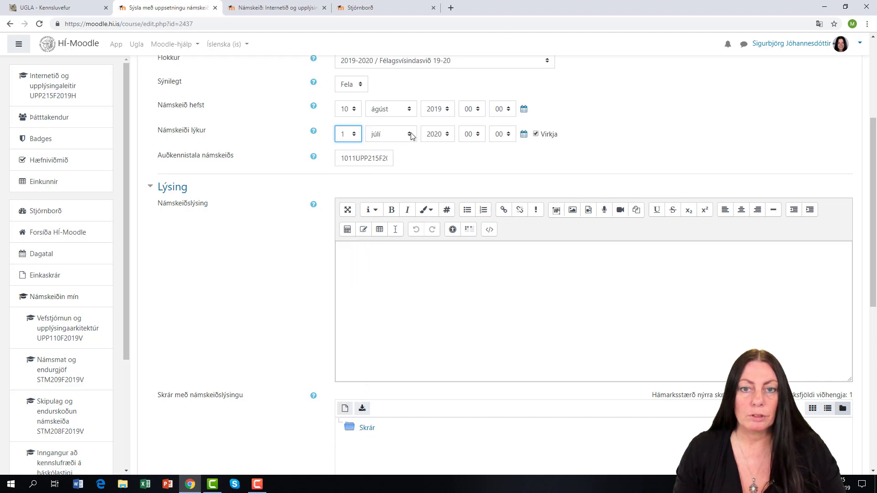
pyautogui.click(356, 136)
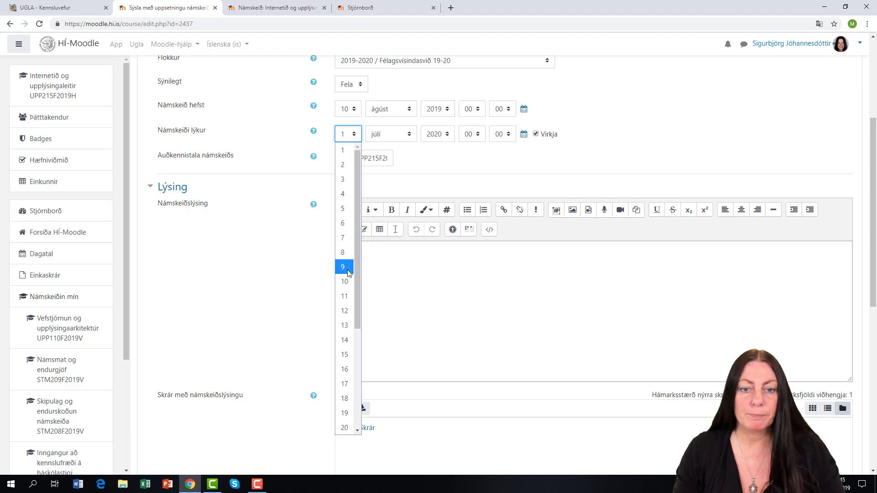
pyautogui.moveTo(360, 268); pyautogui.dragTo(365, 428)
pyautogui.click(344, 428)
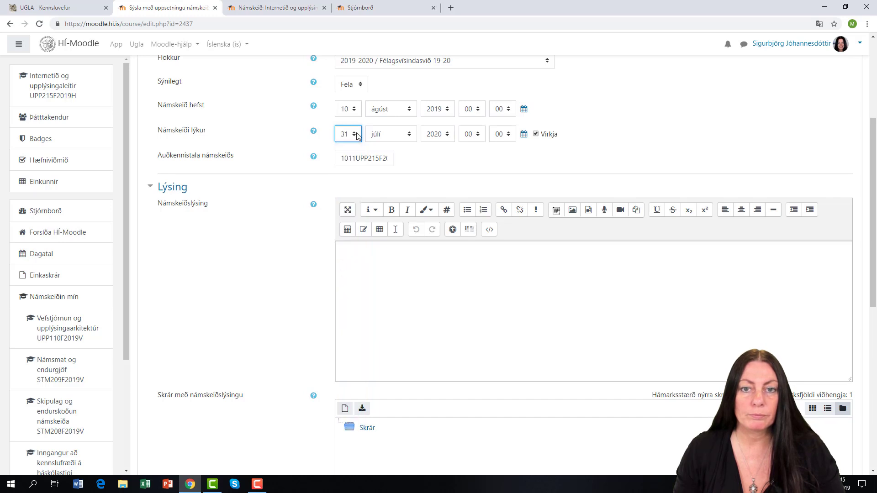
pyautogui.click(411, 132)
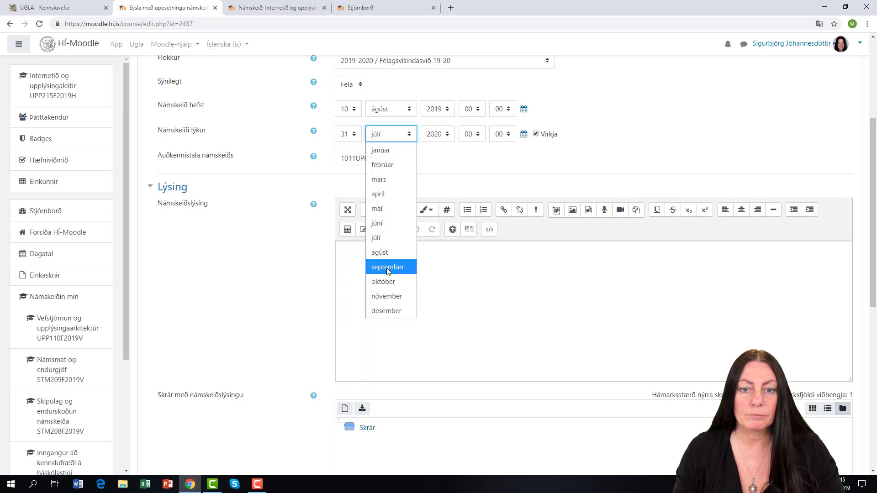
pyautogui.click(381, 307)
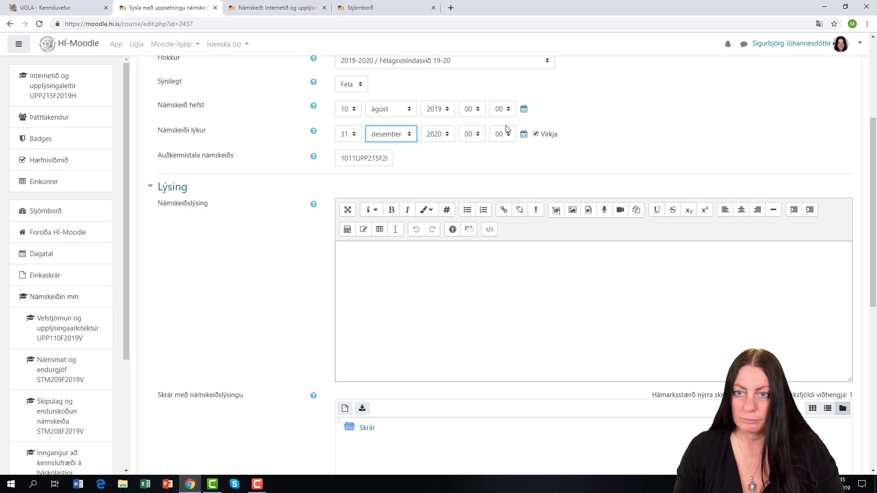
pyautogui.click(447, 135)
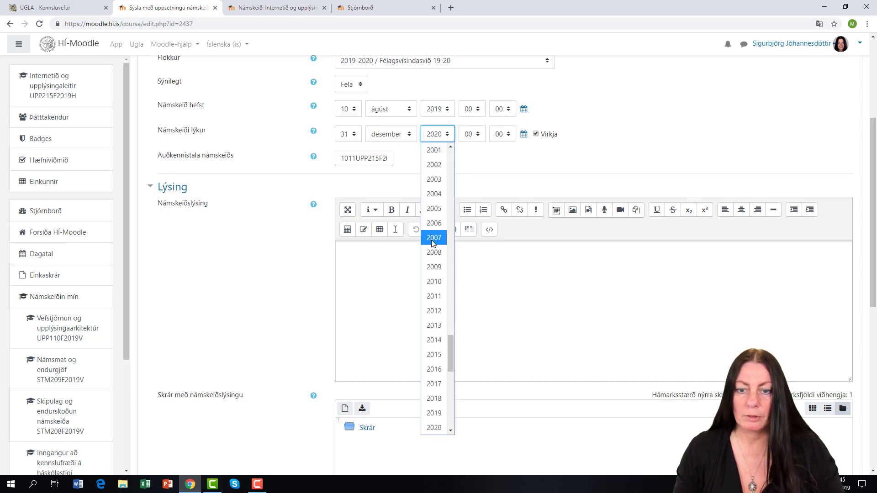
pyautogui.click(434, 415)
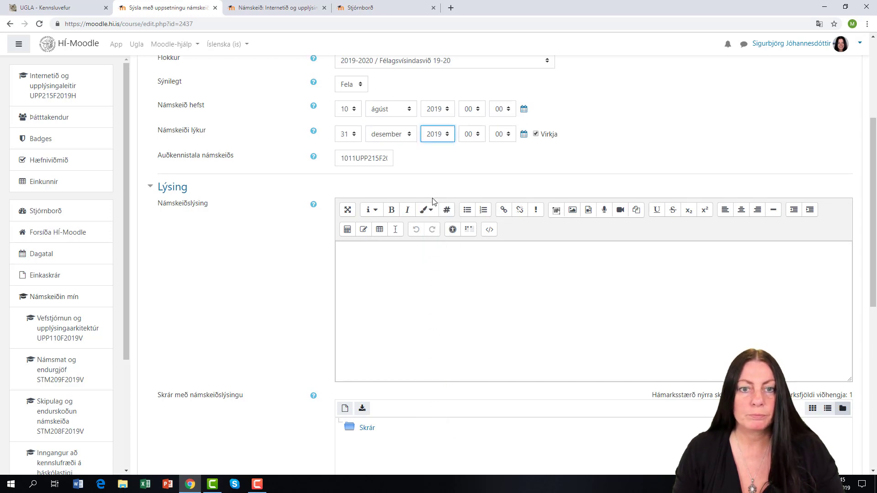
# Under Framsetning námskeiðs, set the course format to Fellireitir and the number of sections (Fjöldi hluta) to 8.
pyautogui.scroll(-2, 390, 341)
pyautogui.click(363, 176)
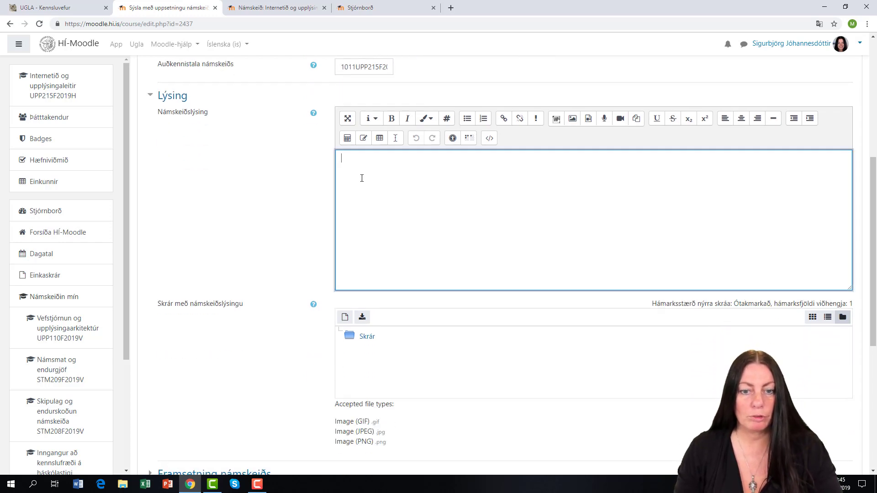
pyautogui.middleClick(379, 186)
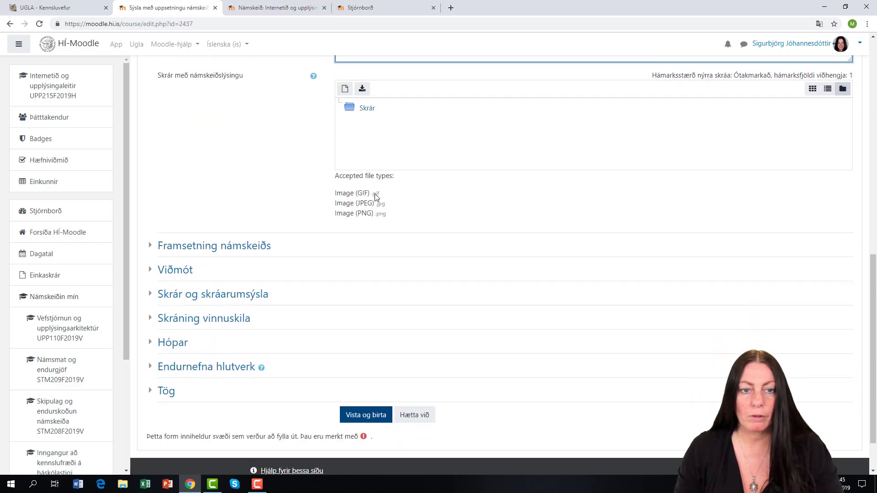
pyautogui.scroll(5, 379, 186)
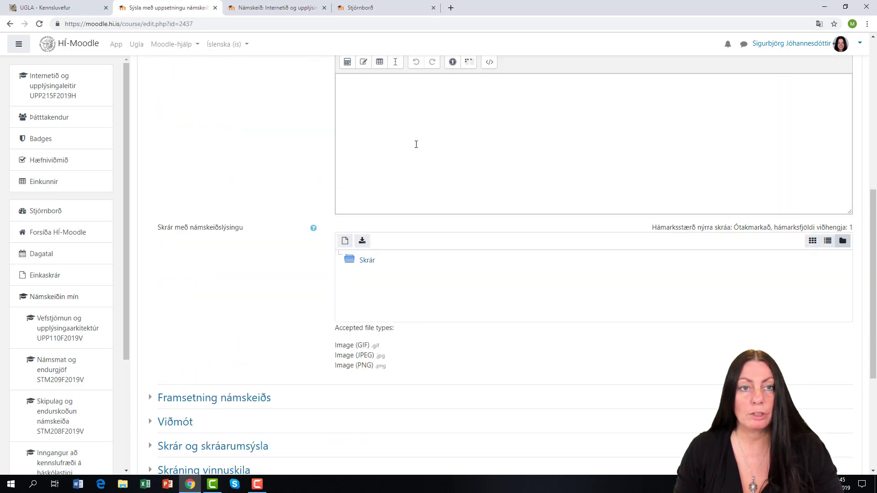
pyautogui.scroll(-3, 235, 333)
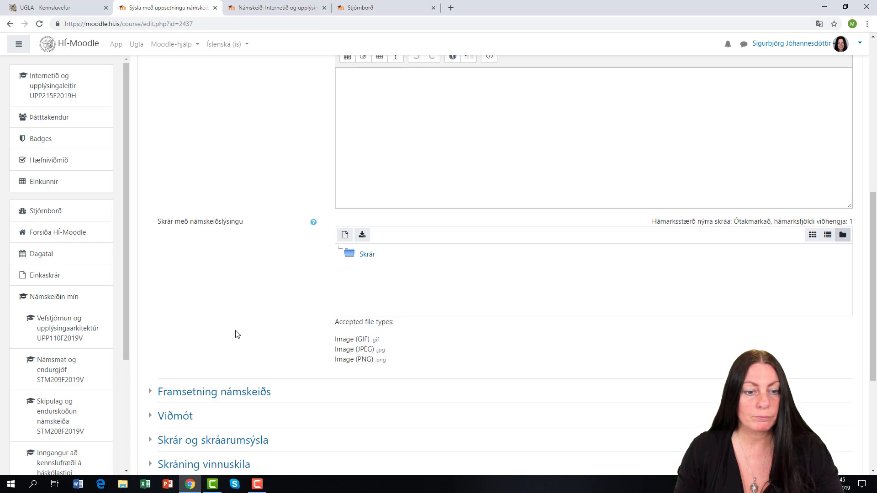
pyautogui.click(175, 261)
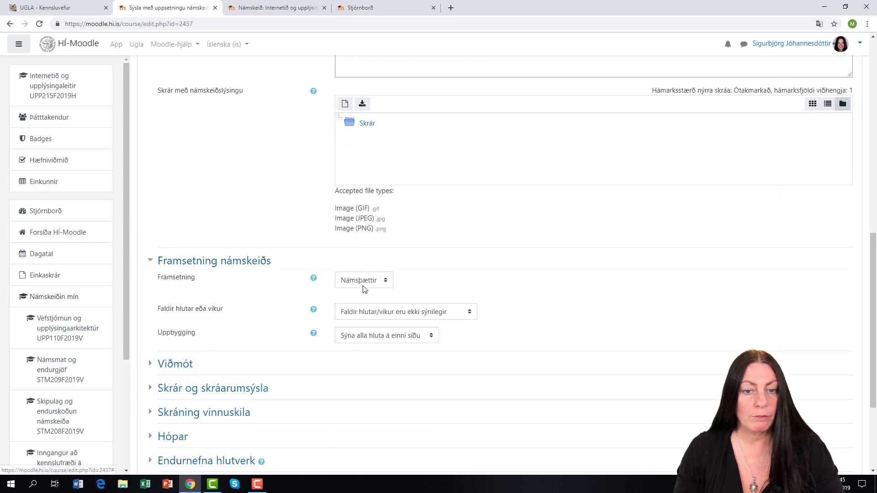
pyautogui.click(386, 283)
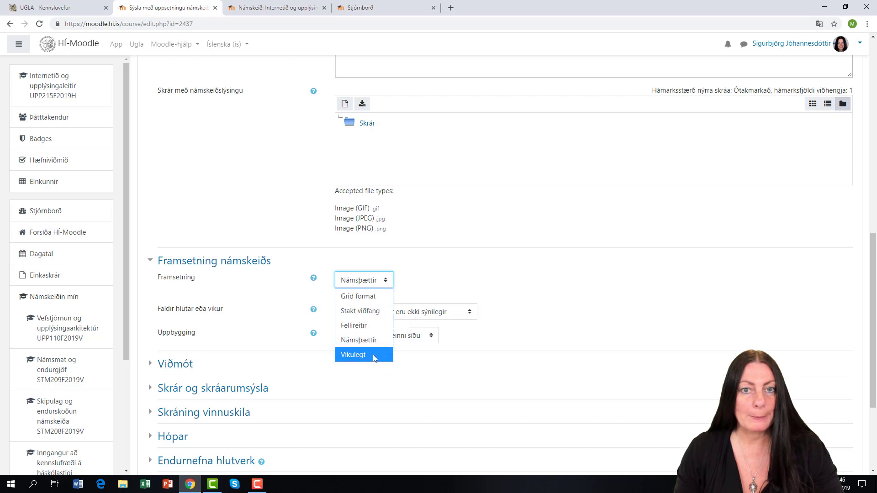
pyautogui.click(358, 326)
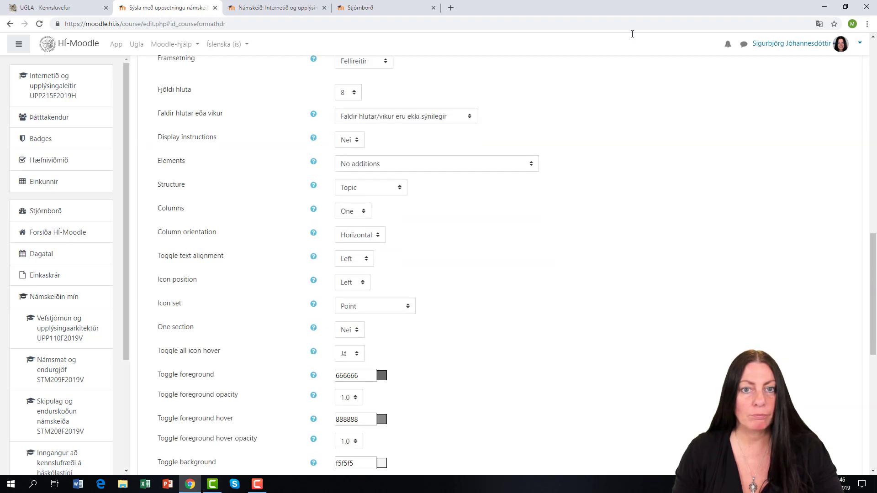
pyautogui.click(356, 184)
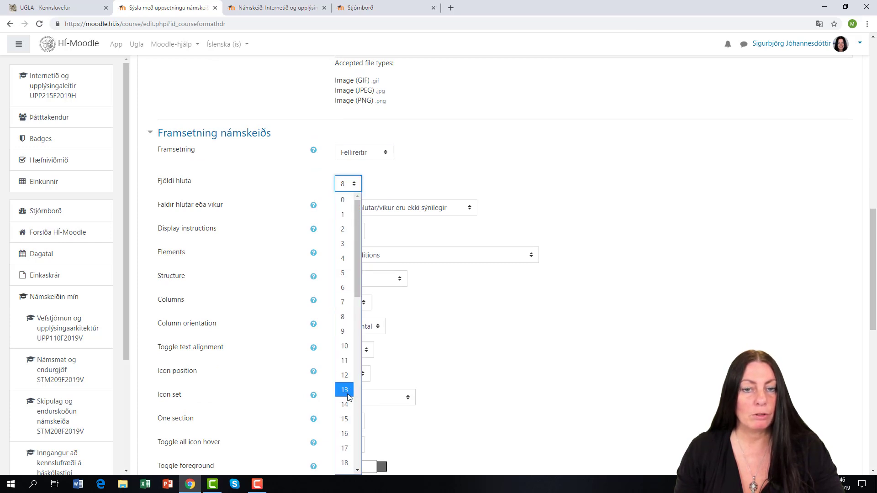
pyautogui.click(349, 316)
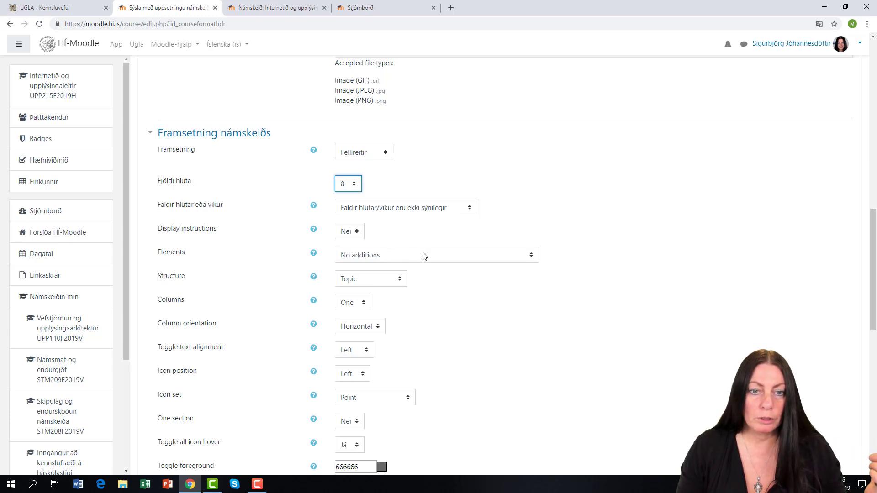
# Review the remaining course format settings, then expand the Collapsed Topics reset options and Viðmót sections.
pyautogui.scroll(-5, 451, 332)
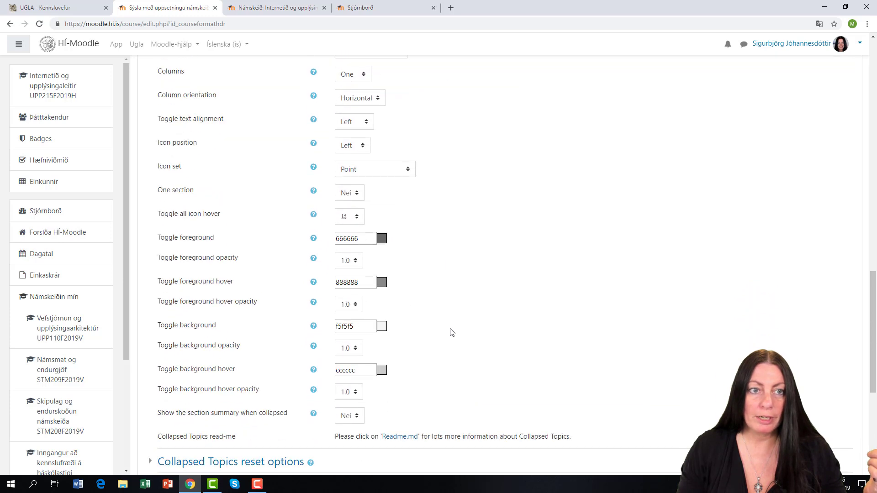
pyautogui.scroll(-6, 452, 332)
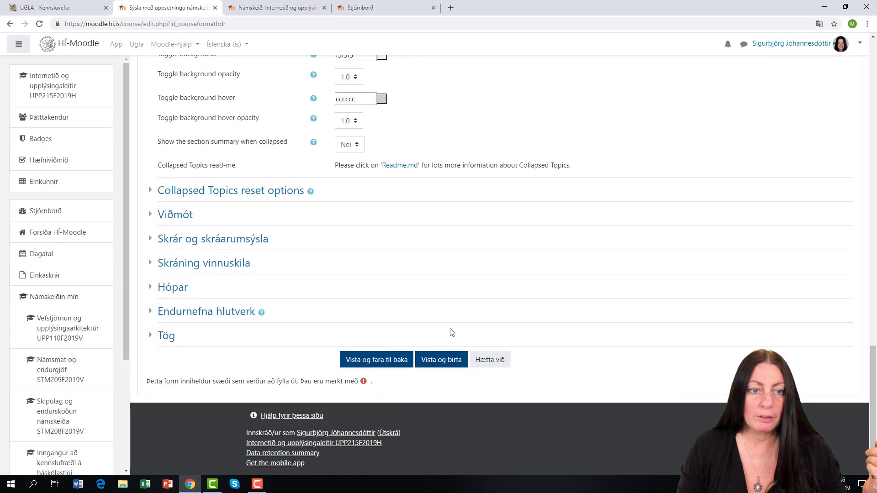
pyautogui.click(151, 192)
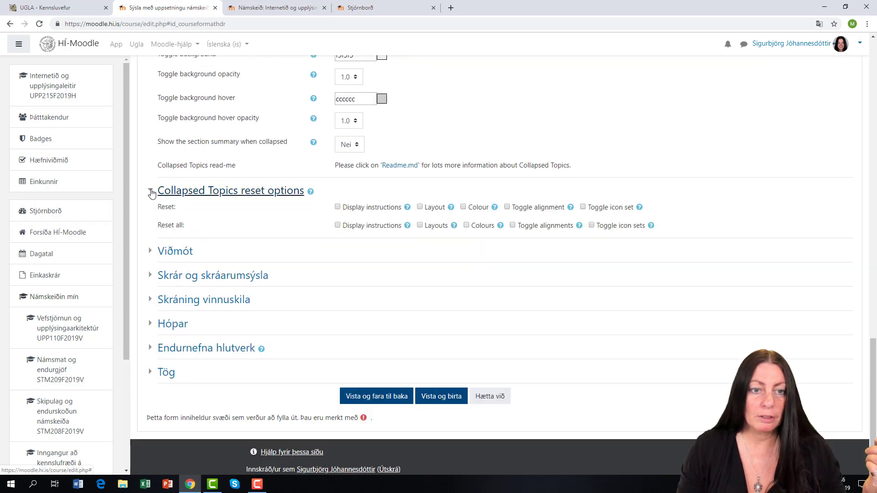
pyautogui.click(204, 255)
# Under Skrár og skráarumsýsla, choose Vefur upphleðslutakmark (1GB) as the maximum size of submitted files.
pyautogui.scroll(-3, 543, 338)
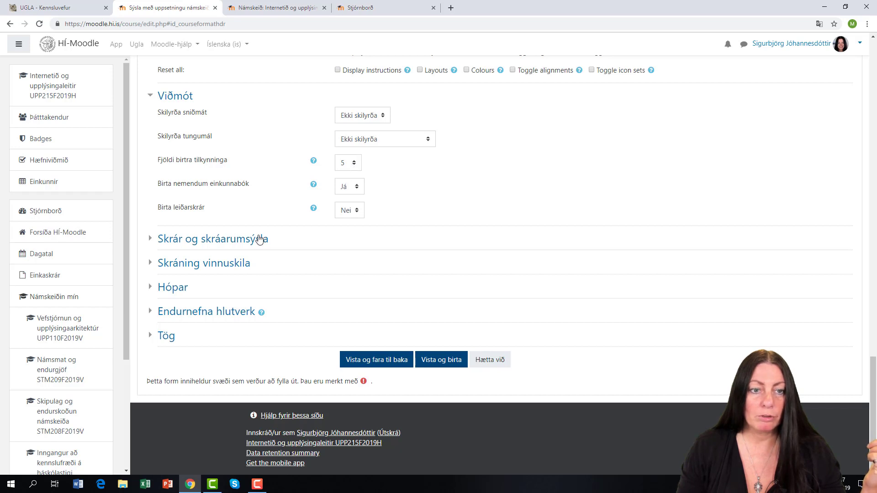
pyautogui.click(149, 244)
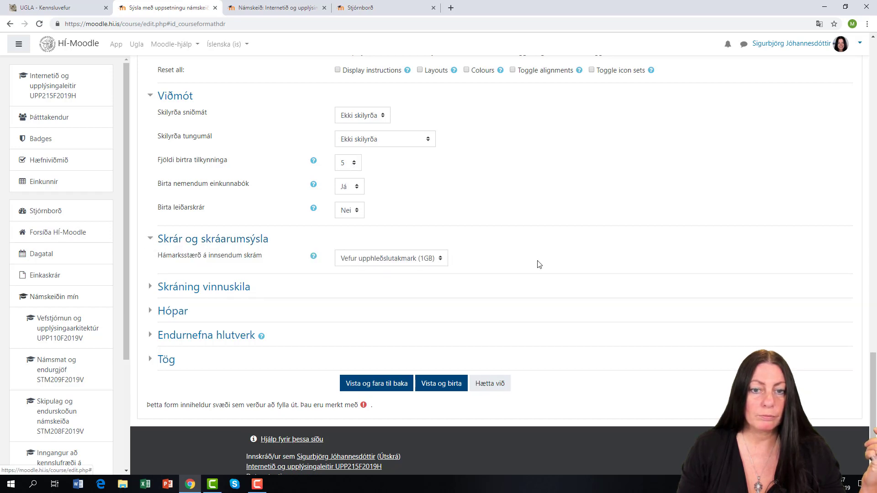
pyautogui.click(440, 235)
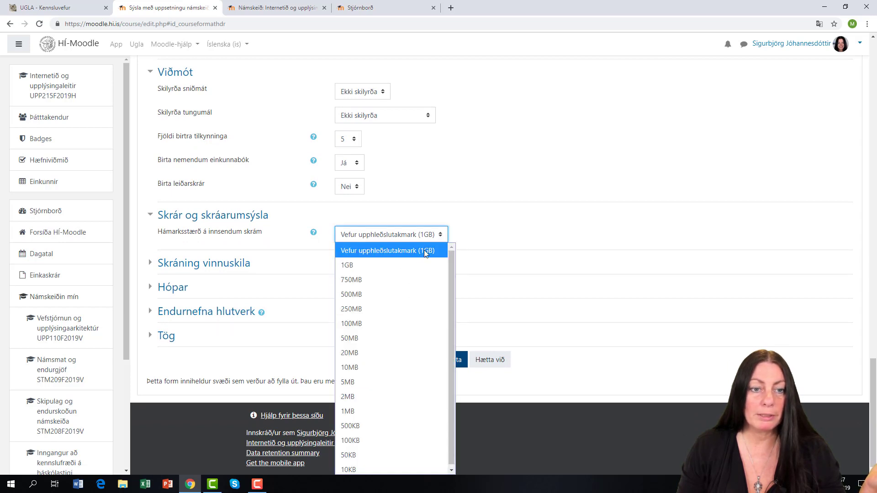
pyautogui.click(427, 251)
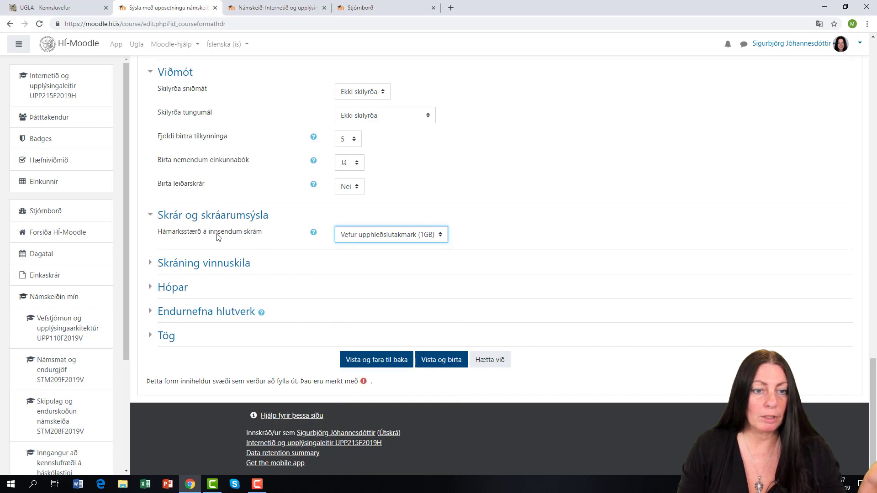
# Under Skráning vinnuskila, set Virkja skráningu á vinnuskilum to Já.
pyautogui.click(157, 266)
pyautogui.scroll(-1, 501, 299)
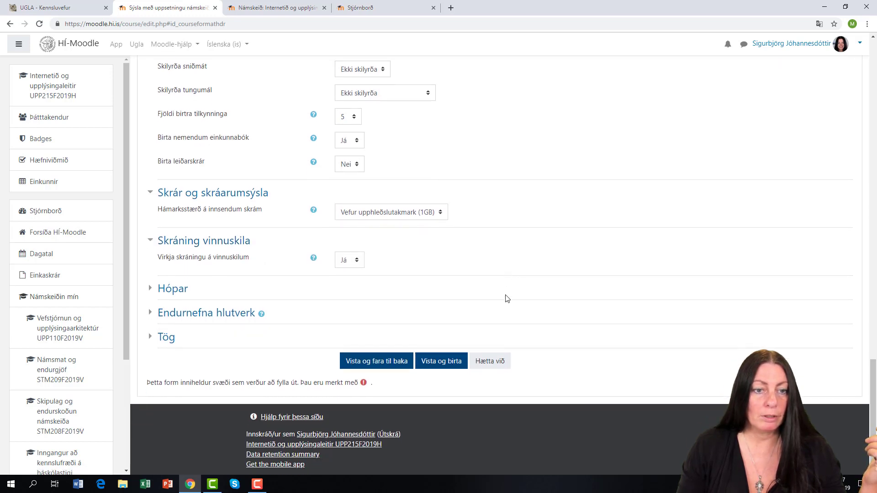
pyautogui.click(357, 260)
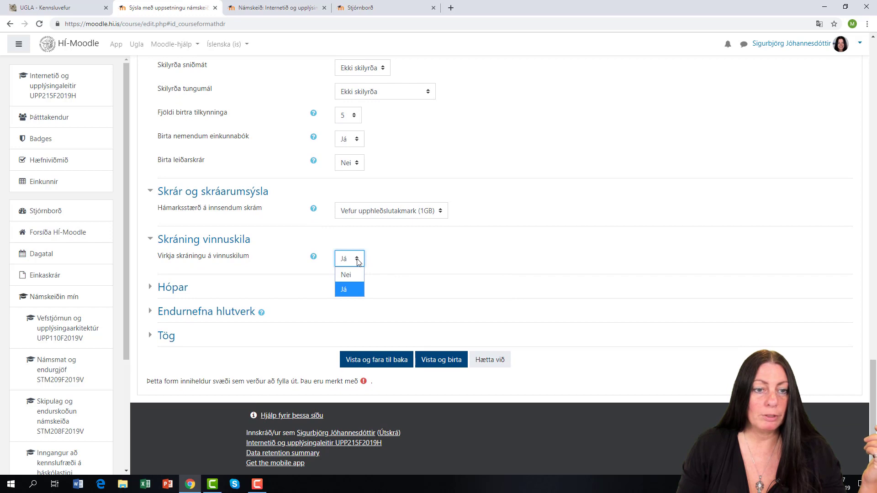
pyautogui.click(354, 291)
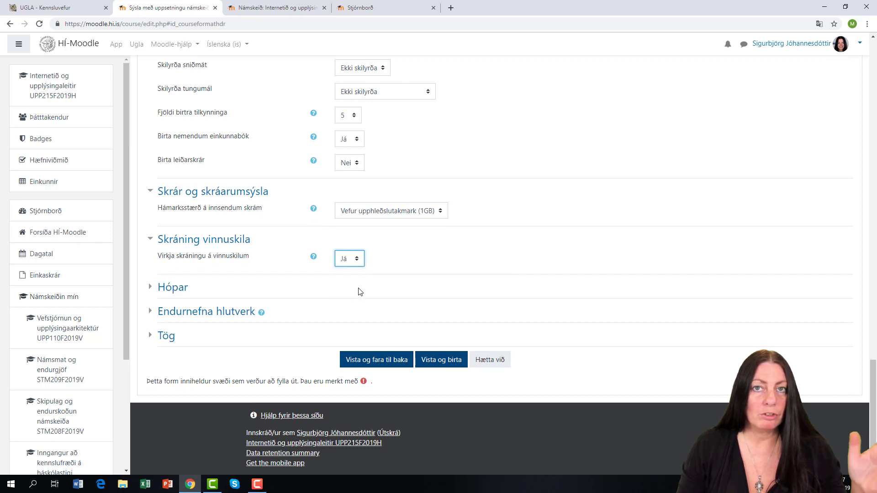
# Expand and review the Hópar, Endurnefna hlutverk and Tög sections of the course settings.
pyautogui.click(157, 288)
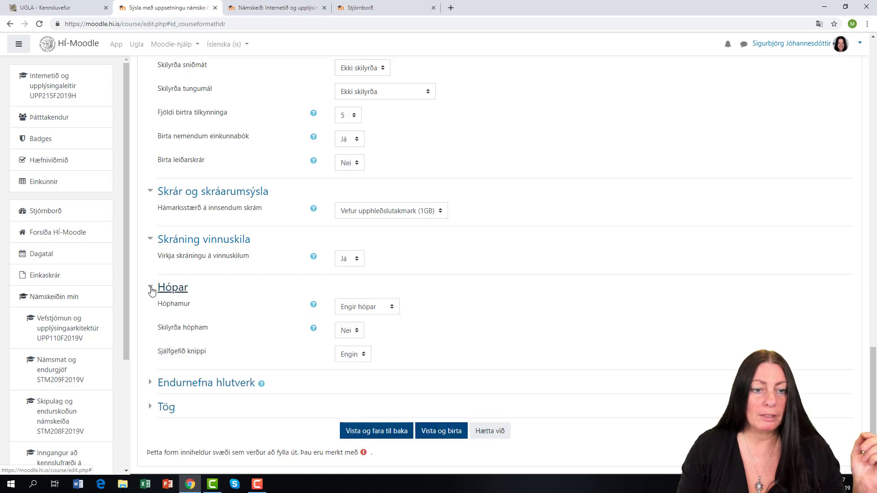
pyautogui.scroll(-2, 512, 321)
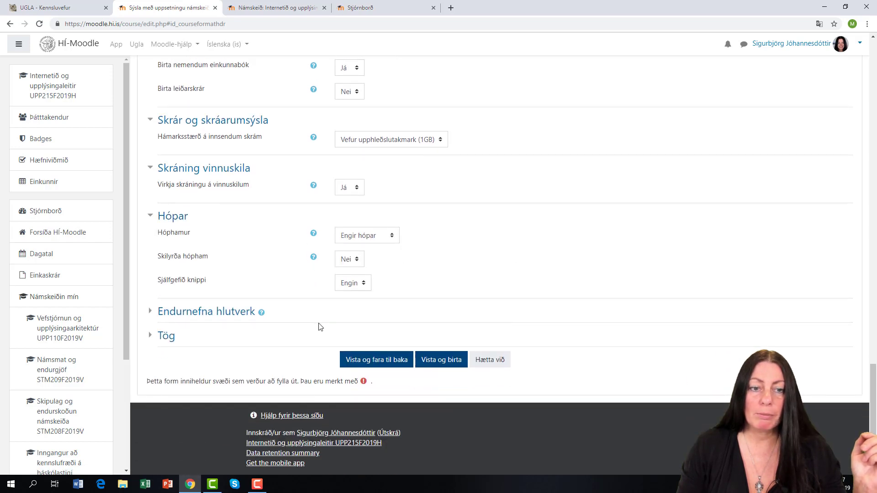
pyautogui.click(152, 317)
pyautogui.scroll(-6, 402, 371)
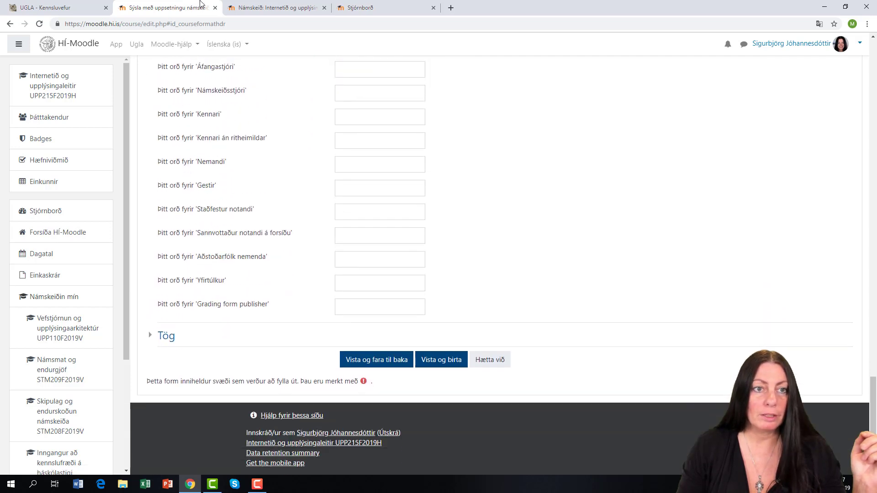
pyautogui.click(154, 336)
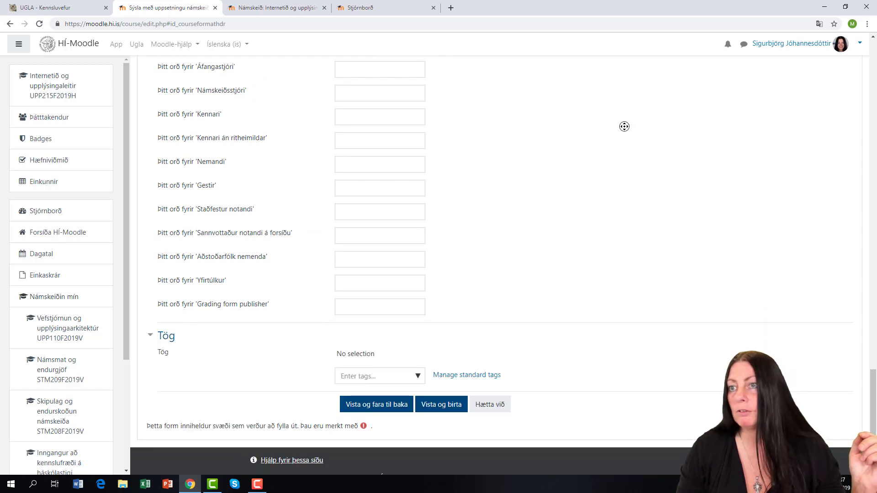
pyautogui.scroll(-1, 737, 206)
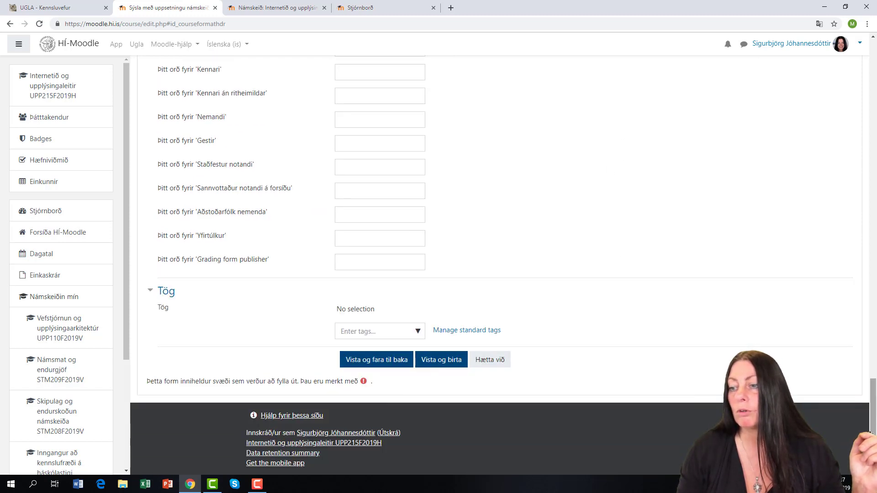
# Check the course visibility options (Sýnilegt) under Almennt and keep Fela selected.
pyautogui.moveTo(871, 403); pyautogui.dragTo(868, 66)
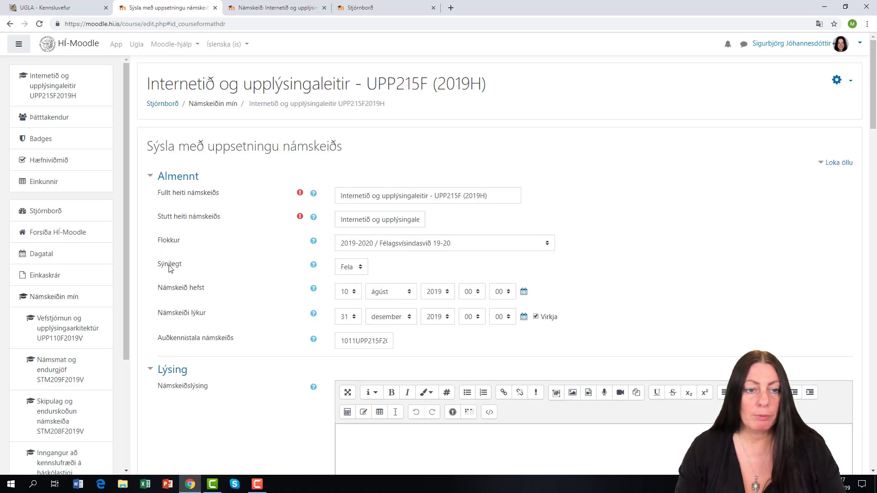
pyautogui.click(357, 267)
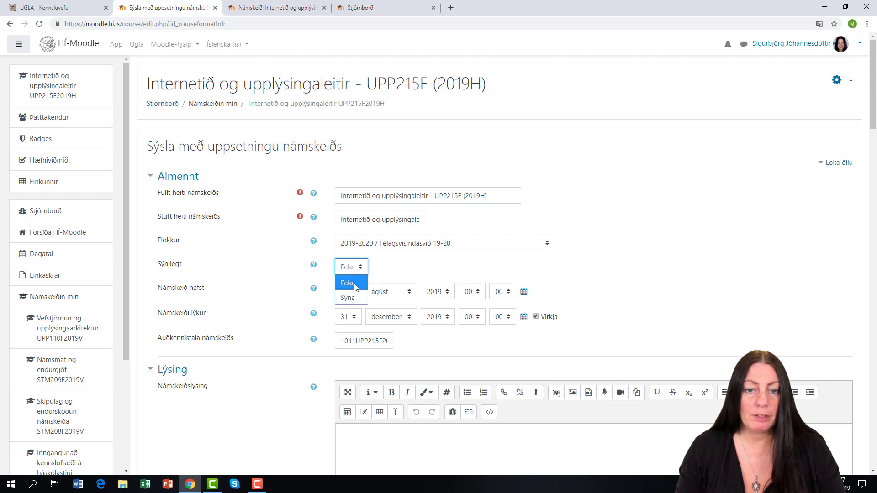
pyautogui.click(355, 286)
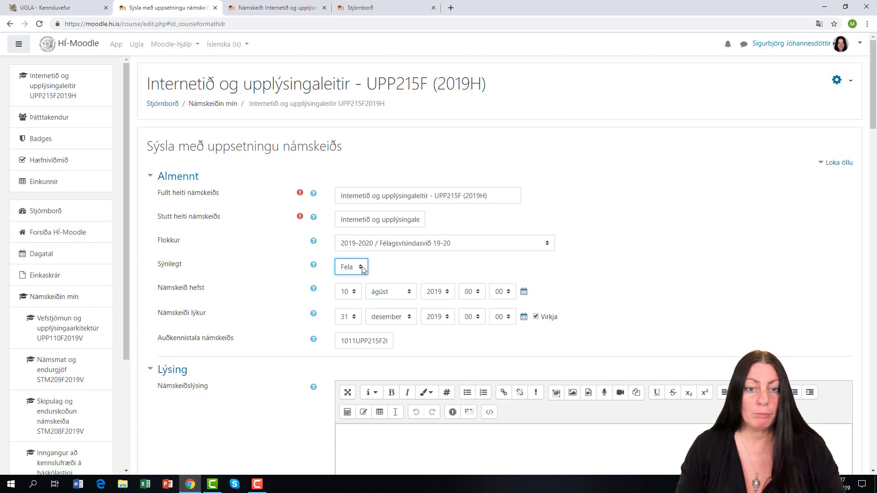
pyautogui.click(361, 268)
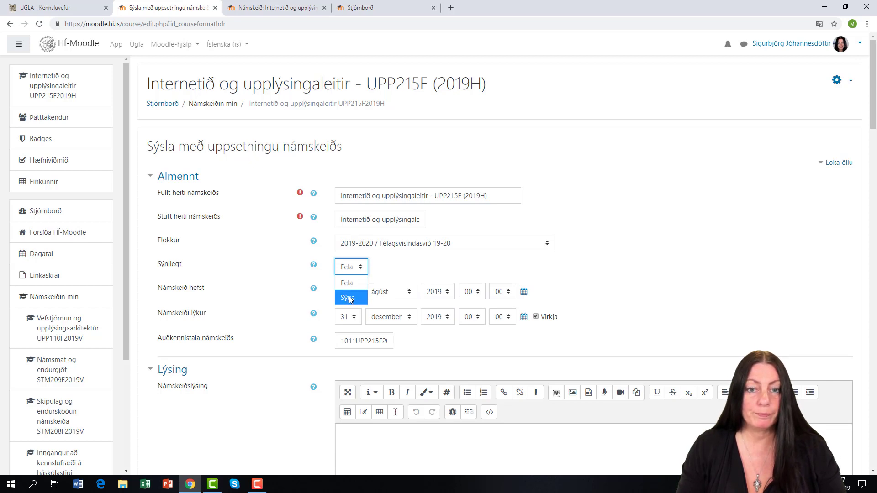
pyautogui.click(353, 283)
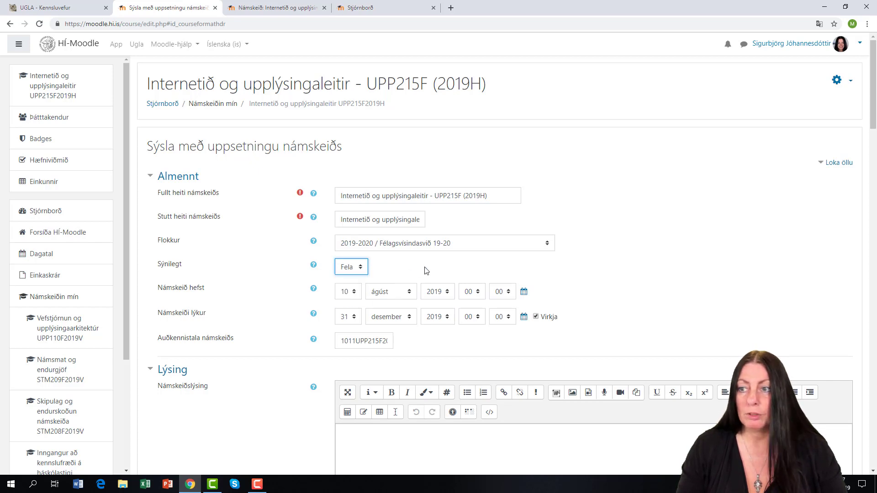
# Save the course settings and return to the course page.
pyautogui.scroll(-5, 762, 217)
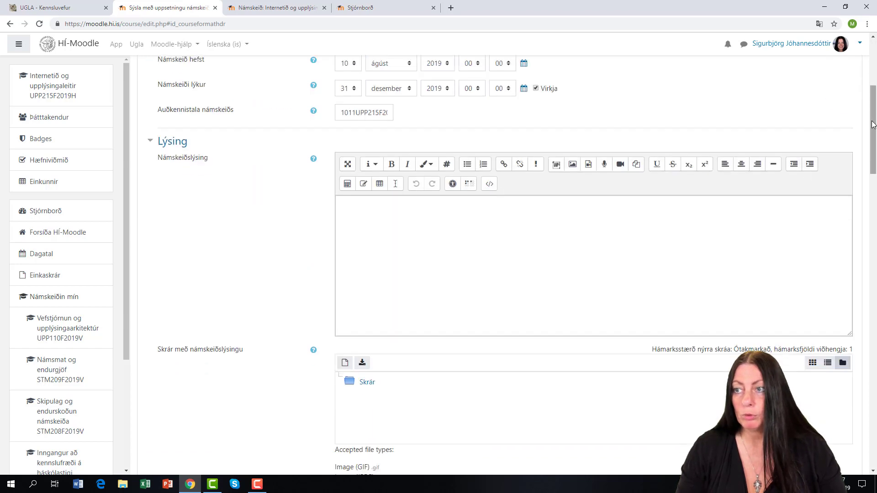
pyautogui.moveTo(873, 124); pyautogui.dragTo(874, 462)
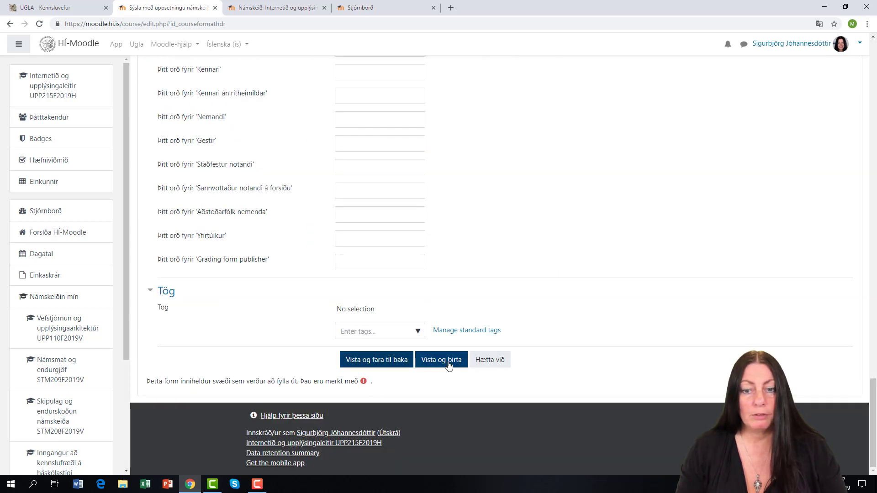
pyautogui.click(381, 366)
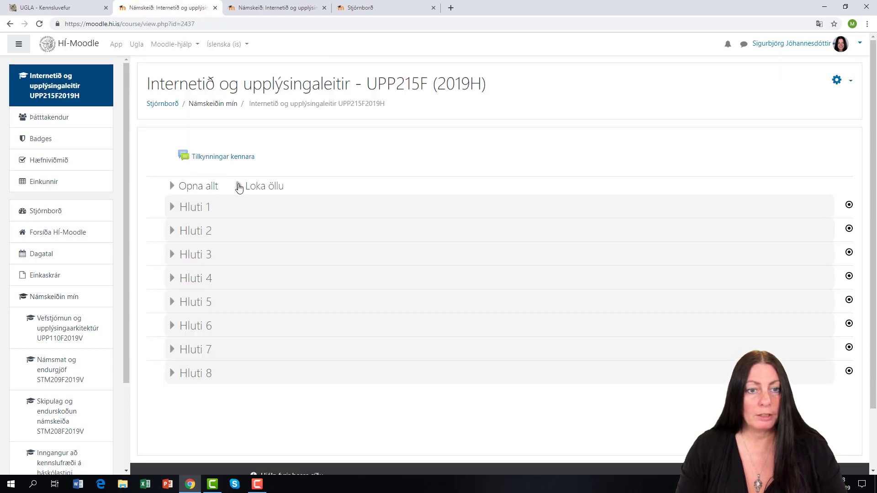
# Briefly expand and collapse Hluti 1, then turn on editing mode (Í ritham) for the course.
pyautogui.click(175, 209)
pyautogui.click(174, 208)
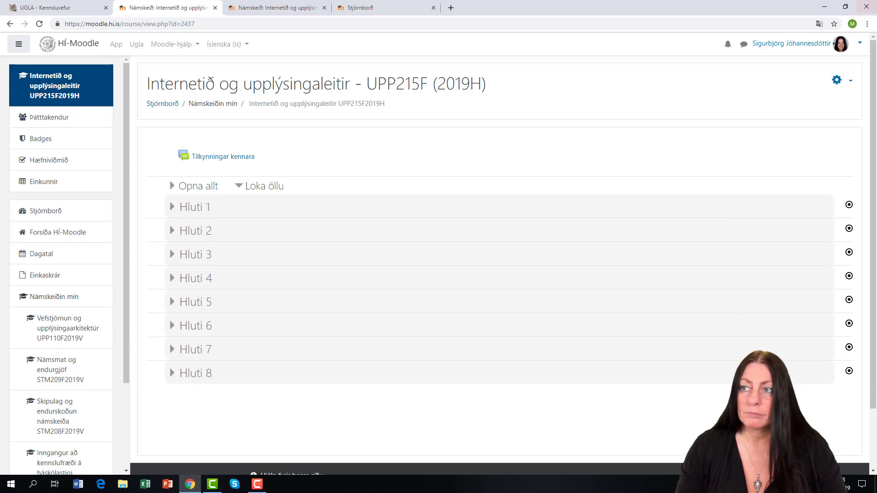
pyautogui.click(851, 83)
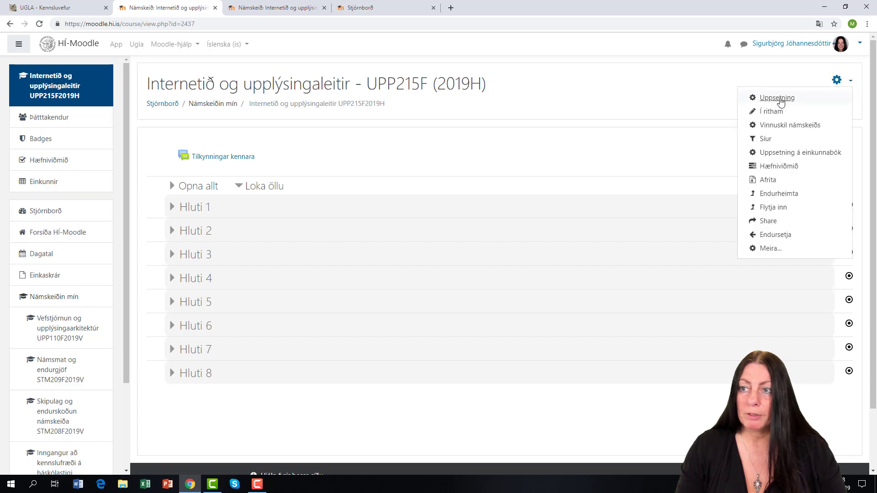
pyautogui.click(772, 112)
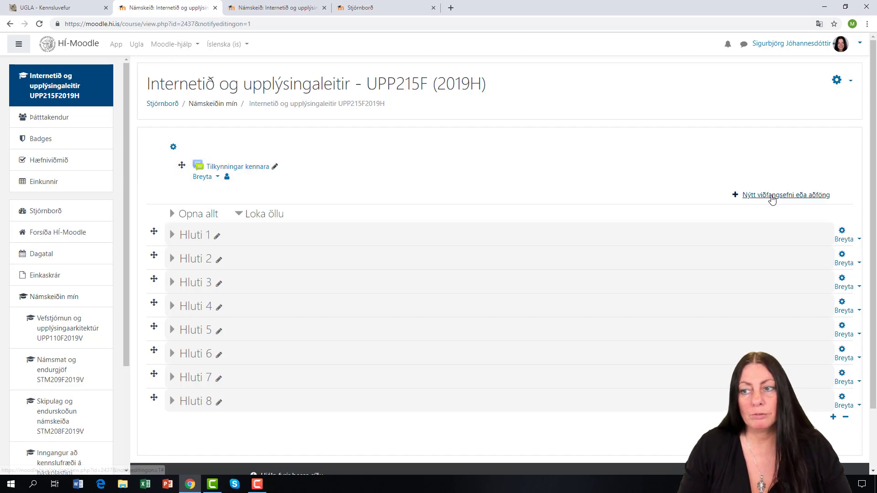
# Rename the section Hluti 1 as "Um námskeiðið".
pyautogui.click(218, 240)
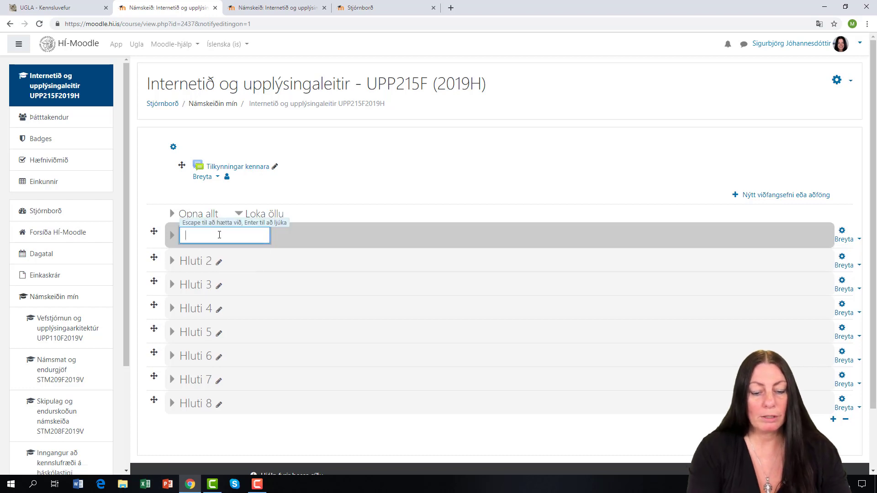
pyautogui.write('Um námskeiðið')
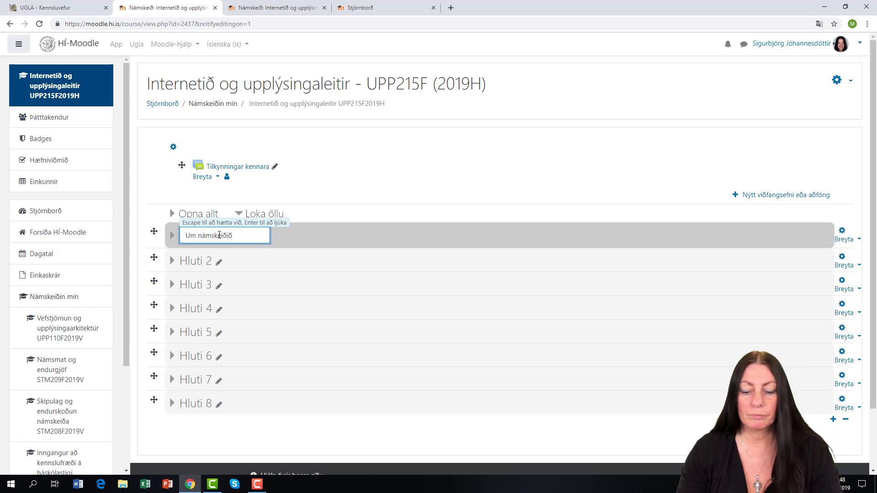
pyautogui.press('Return')
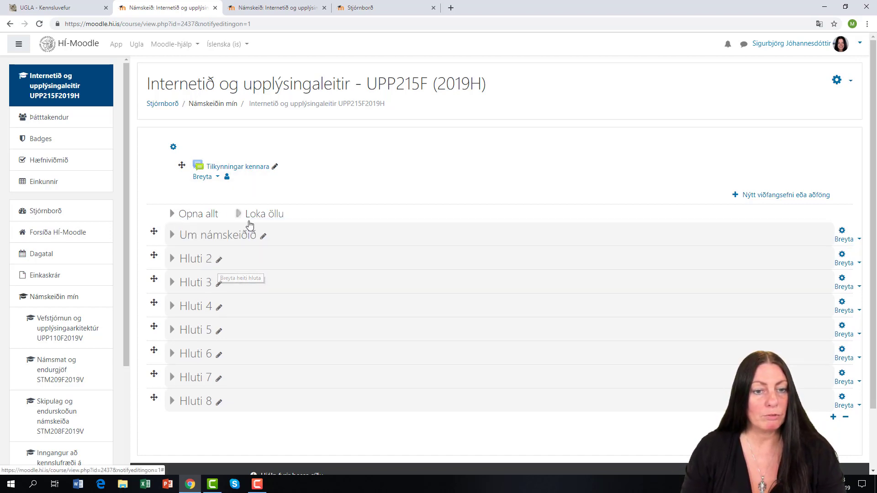
# Rename the section Hluti 2 as "Námsmat og verkefnaskil".
pyautogui.click(219, 260)
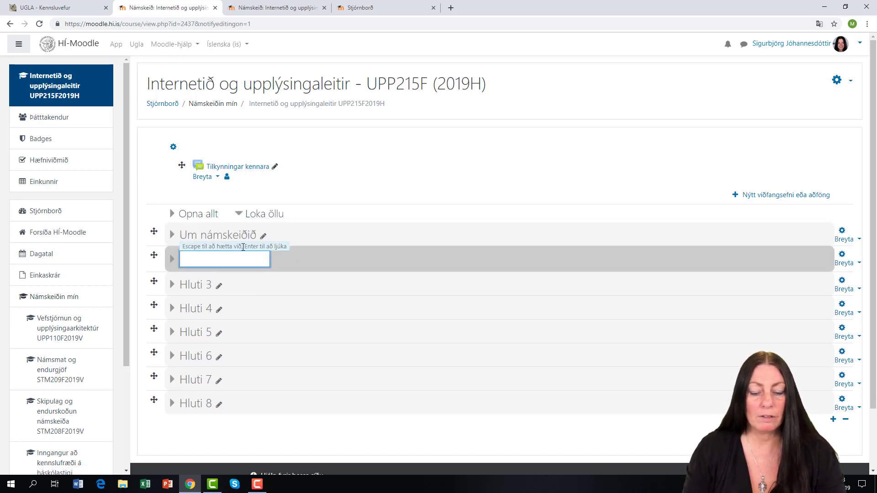
pyautogui.write('Verk')
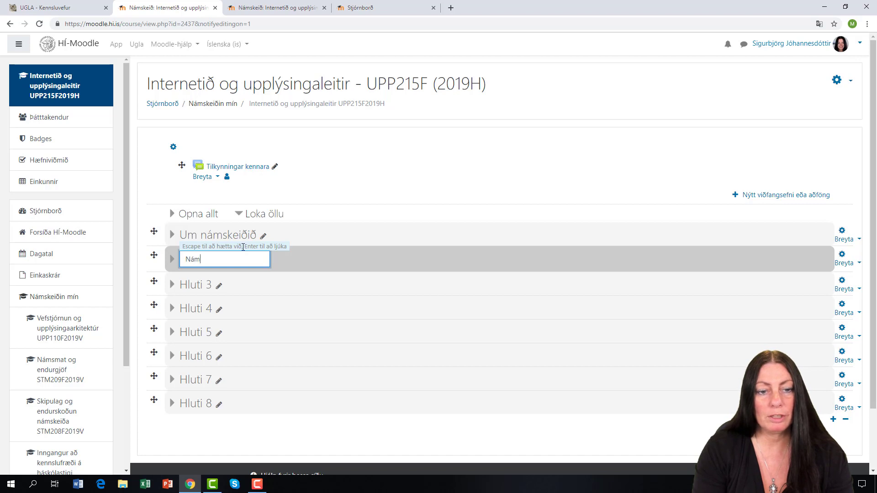
pyautogui.write('t og')
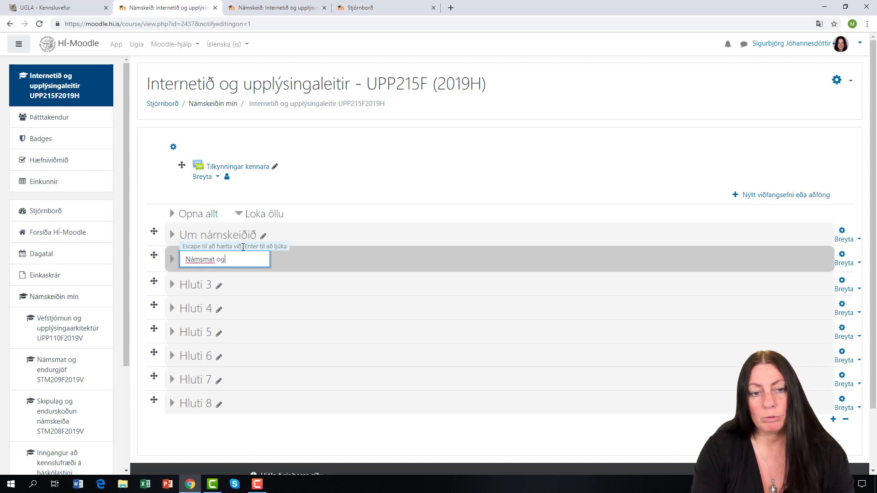
pyautogui.write(' verkefnaskil')
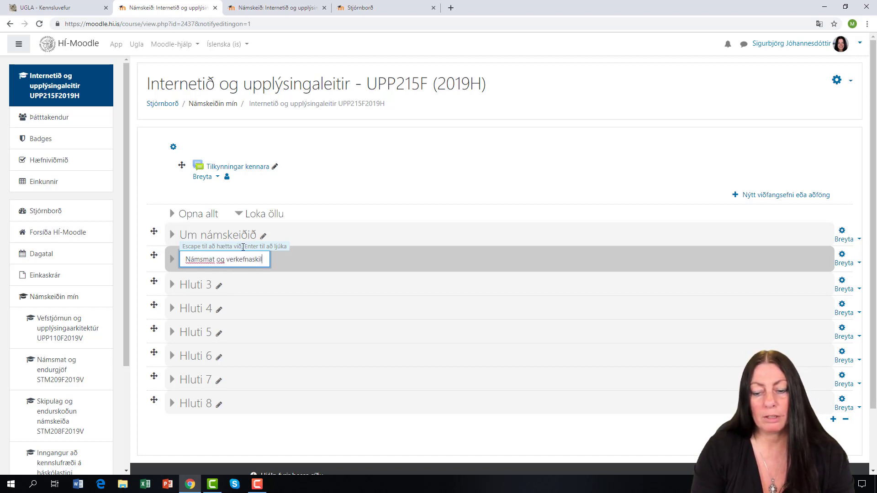
pyautogui.press('Return')
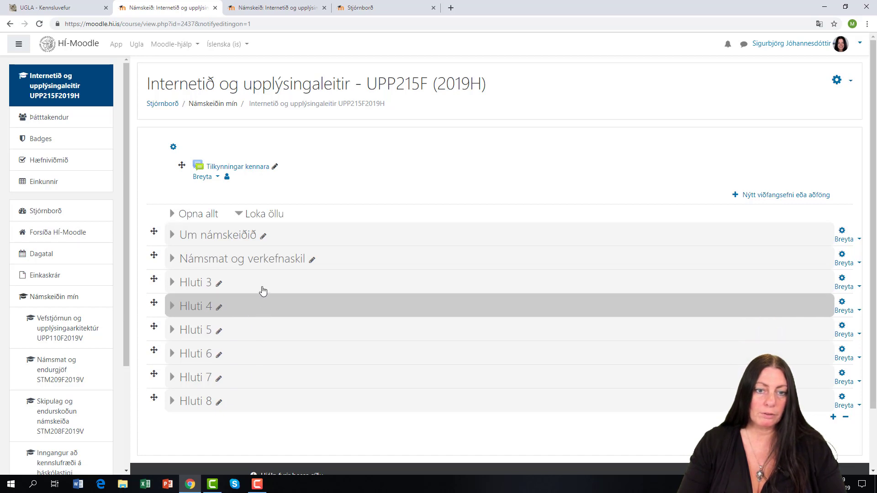
# Expand and collapse the Námsmat og verkefnaskil and Um námskeiðið sections to look inside them.
pyautogui.click(172, 259)
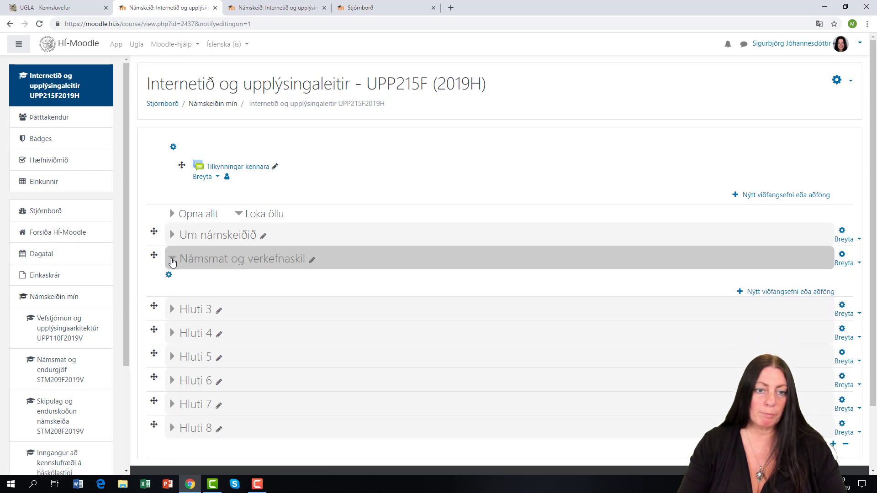
pyautogui.click(172, 259)
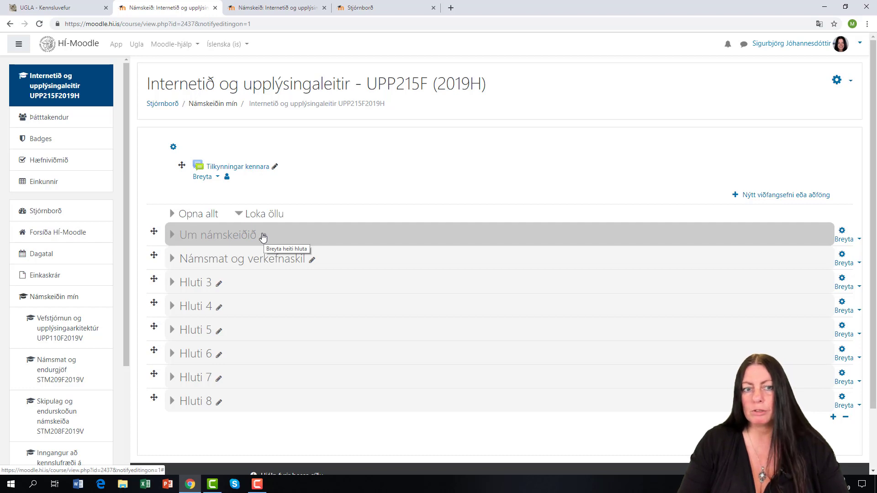
pyautogui.click(176, 240)
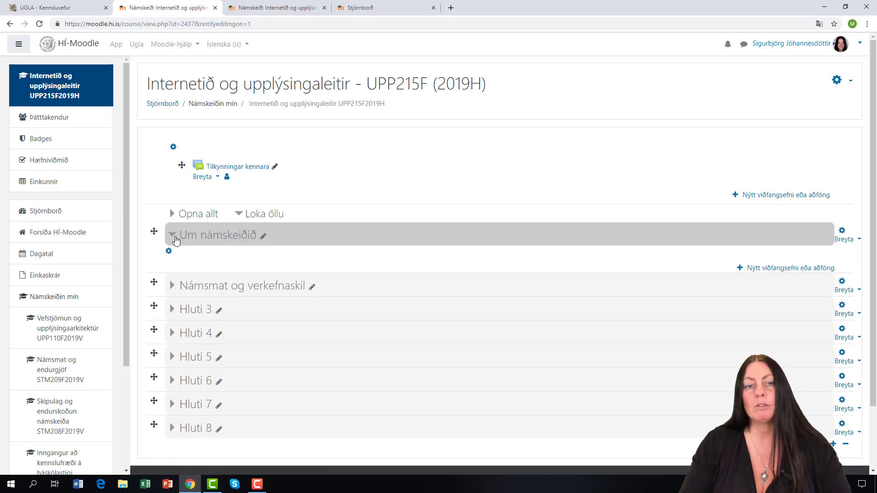
pyautogui.click(176, 240)
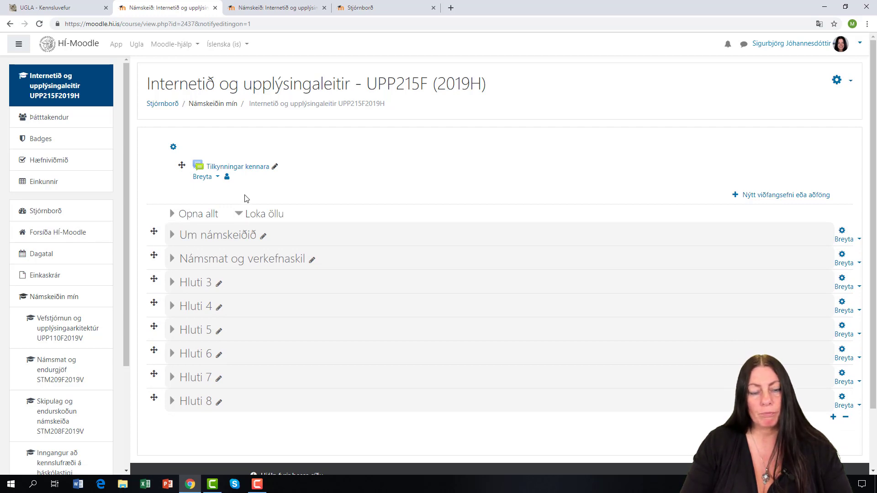
# Rename the section Hluti 3 as "Upplýsingaleitir".
pyautogui.click(220, 286)
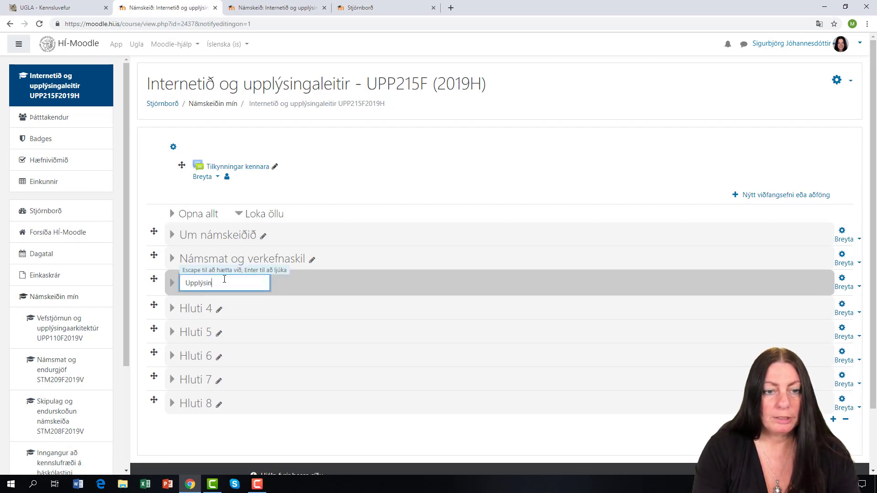
pyautogui.write('Upplýsingaleitir')
pyautogui.press('Return')
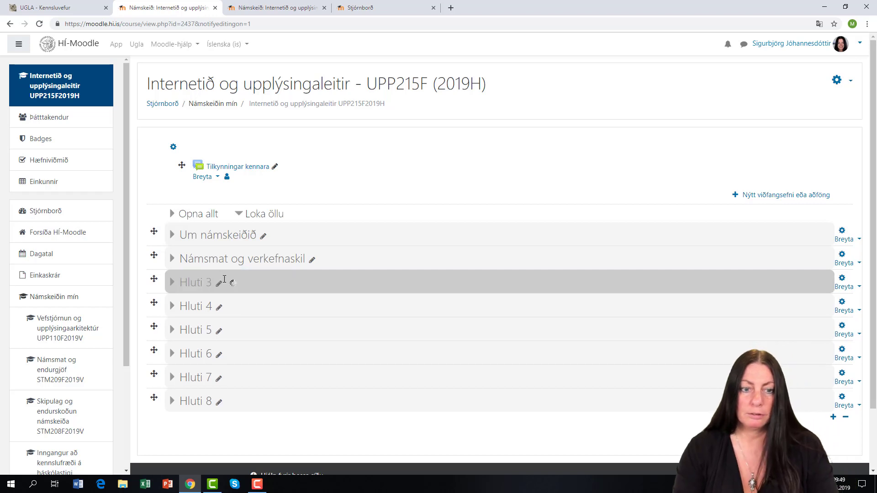
# Rename the section Hluti 4 as "Upplýsingatækni og Internetið" and Hluti 5 as "Internet hlutanna".
pyautogui.click(220, 308)
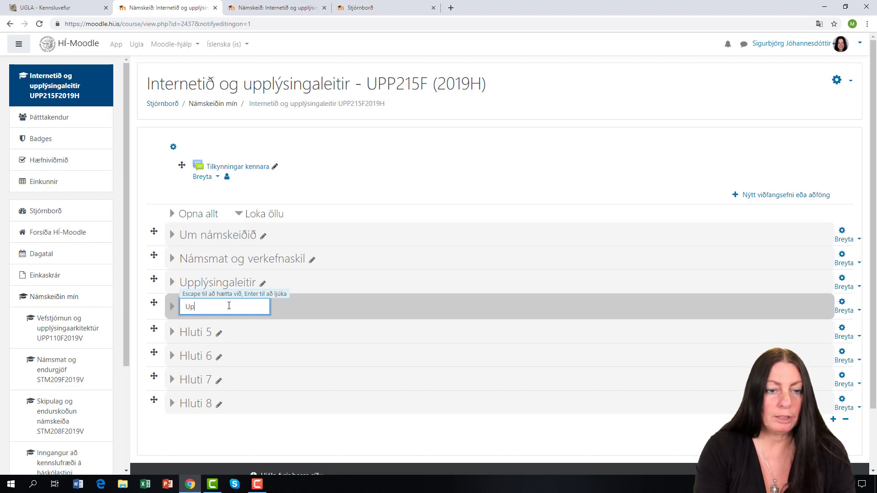
pyautogui.write('Upplýsingatækni og')
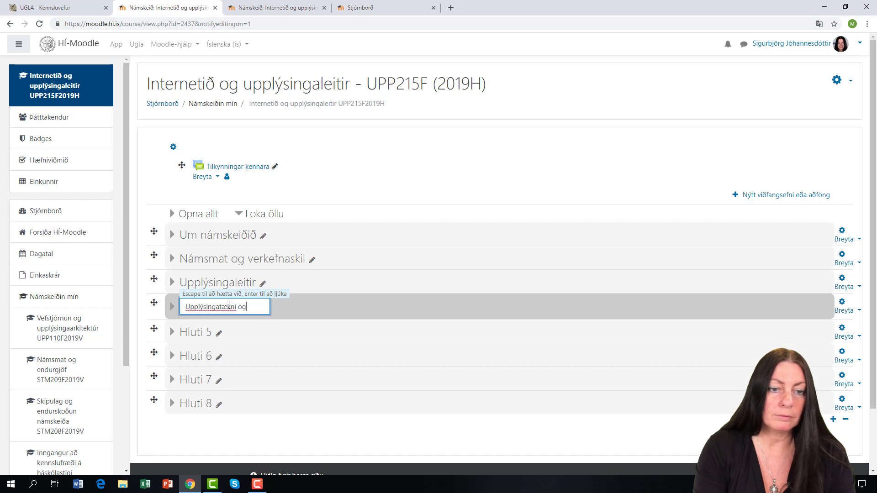
pyautogui.write(' Internetið')
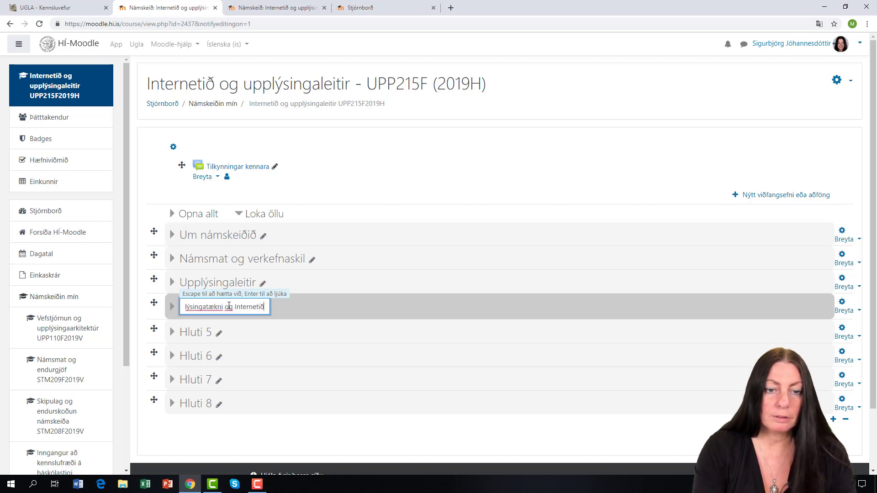
pyautogui.press('Return')
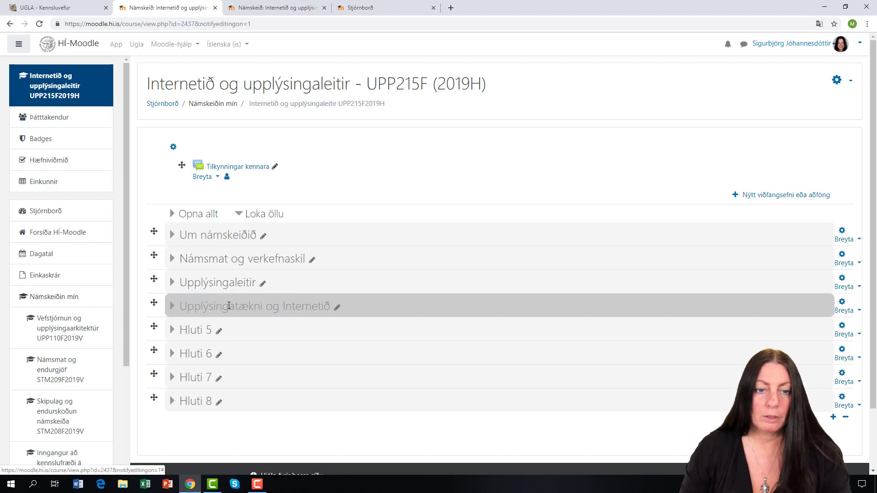
pyautogui.click(218, 331)
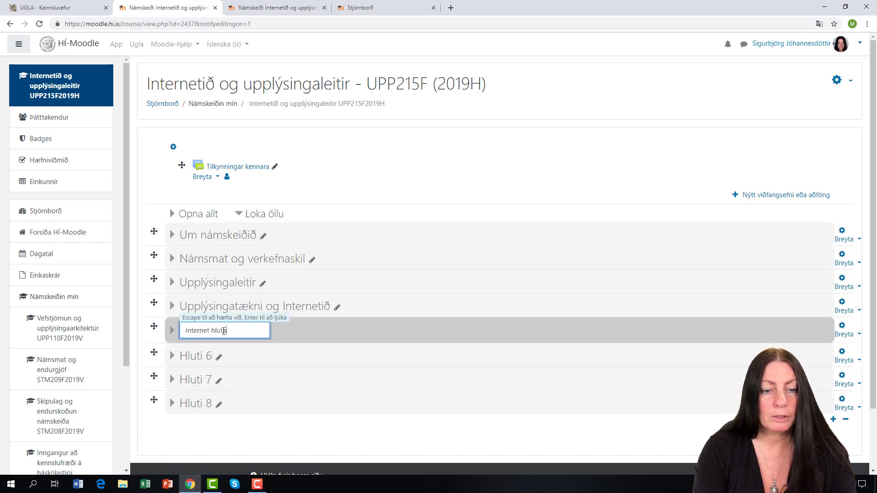
pyautogui.press('Return')
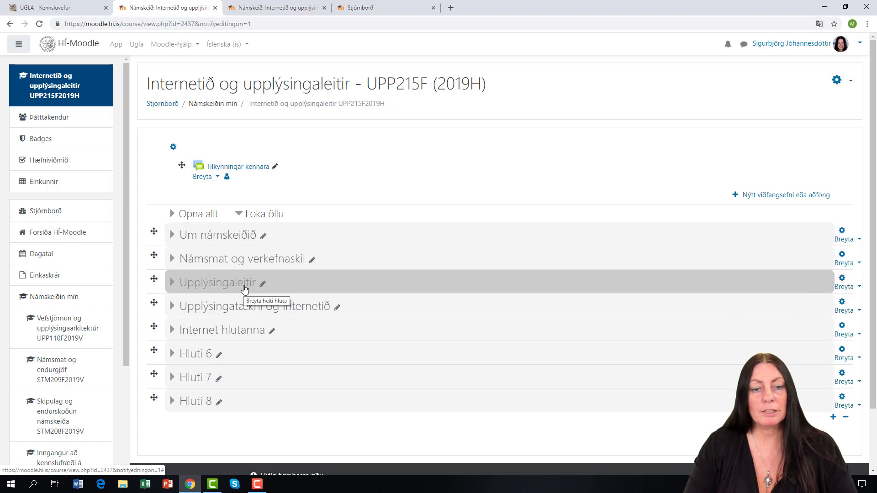
# Put the number "1." in front of the section name Upplýsingaleitir.
pyautogui.click(196, 284)
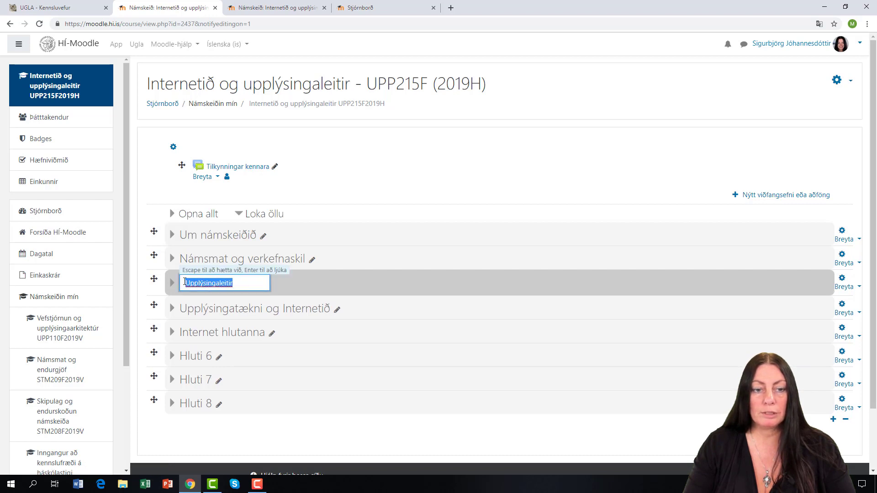
pyautogui.click(185, 282)
pyautogui.write('1.')
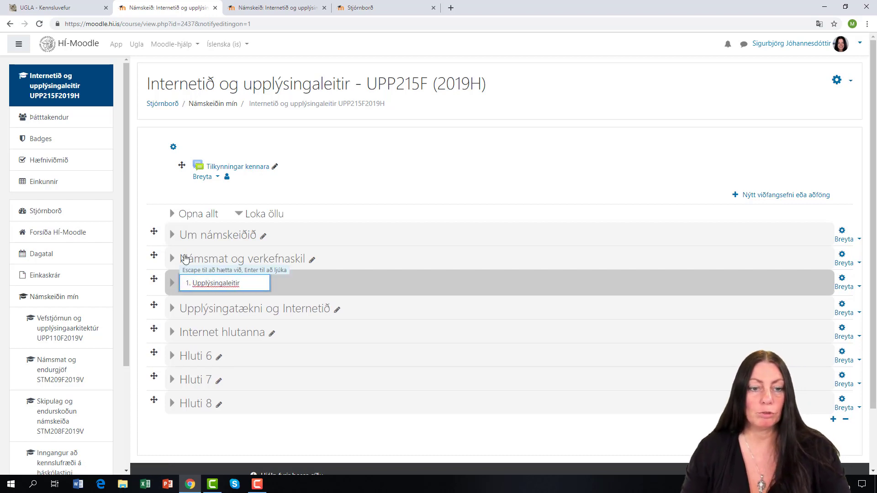
pyautogui.press('Return')
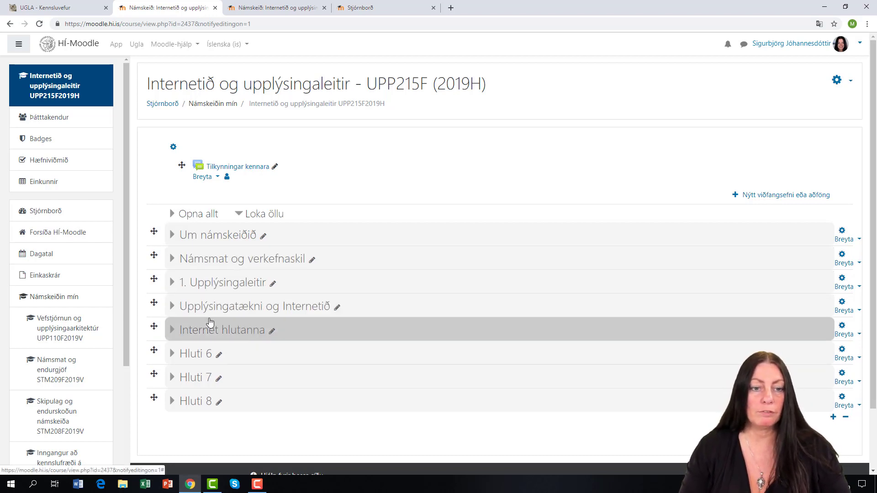
# Put the number "2." in front of the section name Upplýsingatækni og Internetið.
pyautogui.click(188, 306)
pyautogui.click(186, 307)
pyautogui.write('2')
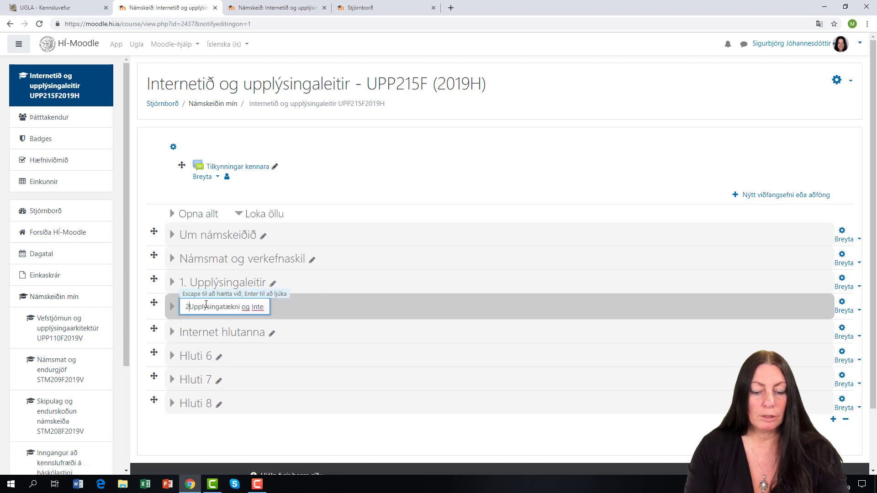
pyautogui.write('.')
pyautogui.press('Return')
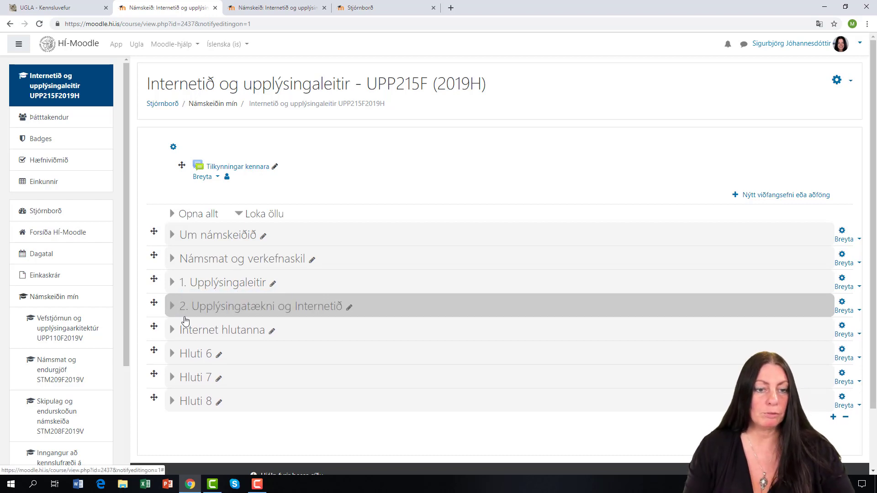
# Put the number "3." in front of the section name Internet hlutanna.
pyautogui.click(188, 330)
pyautogui.click(185, 330)
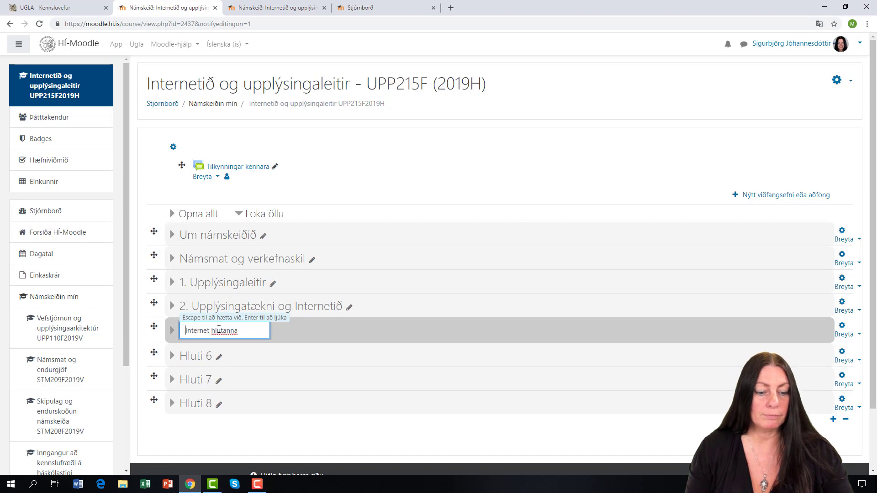
pyautogui.write('3.')
pyautogui.press('Return')
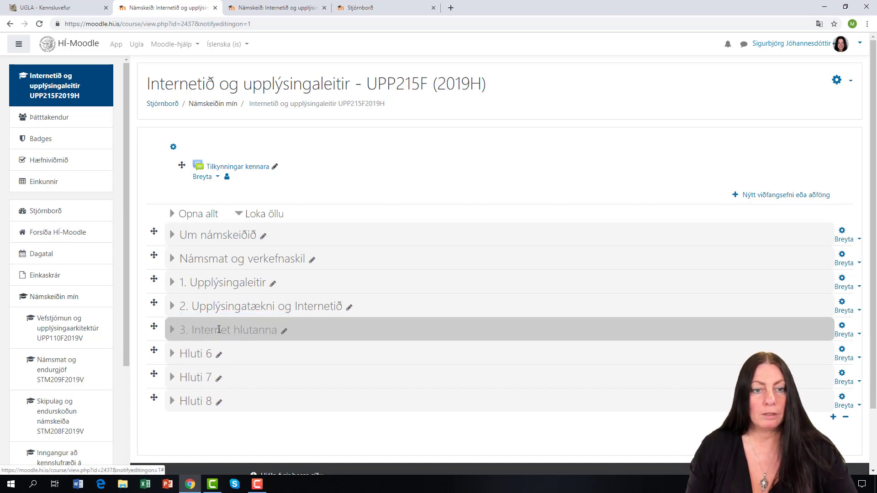
# Append the date range "- 20. ágúst - 10. september" to the name of section 1. Upplýsingaleitir.
pyautogui.click(274, 285)
pyautogui.click(252, 287)
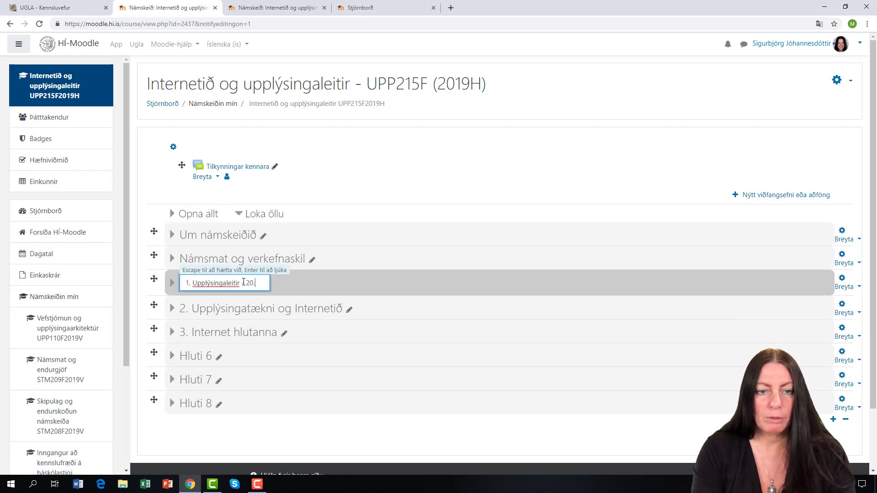
pyautogui.write('- 20. ágúst -')
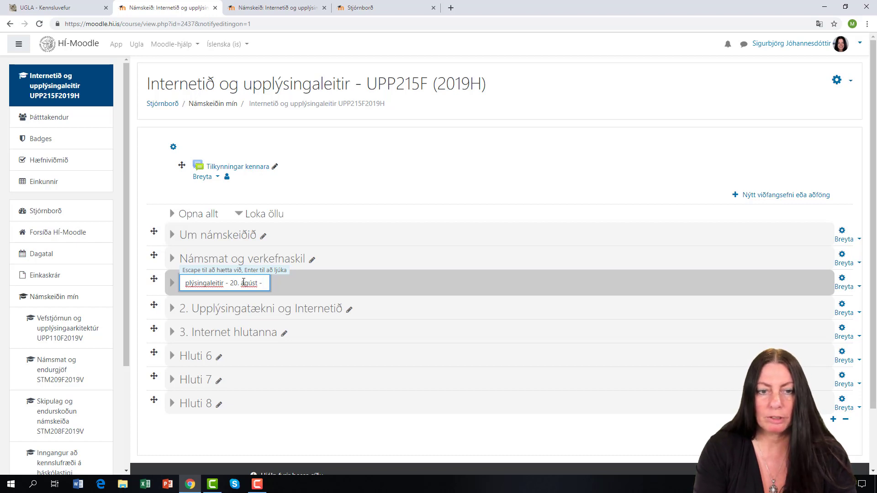
pyautogui.write('1')
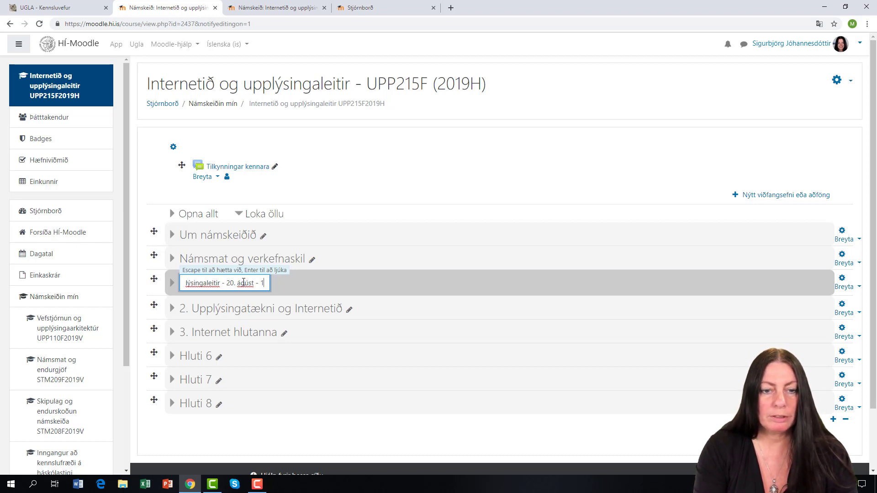
pyautogui.write('0. septembtre')
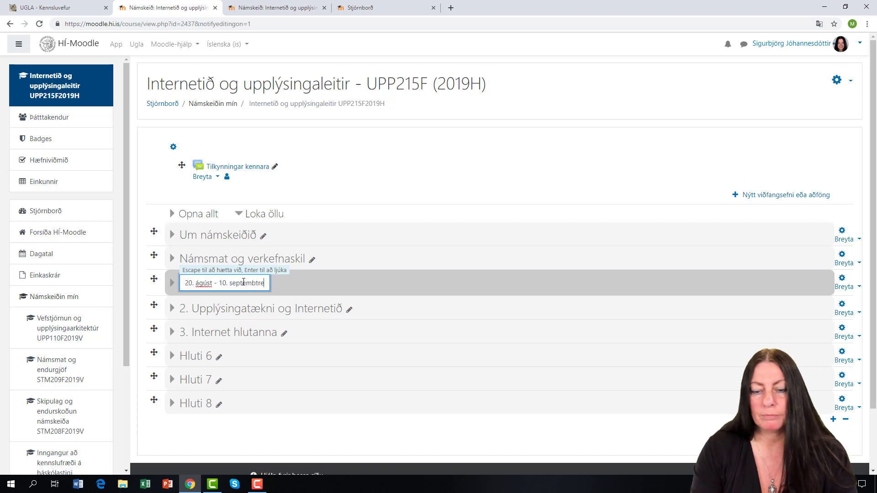
pyautogui.press('BackSpace')
pyautogui.press('BackSpace')
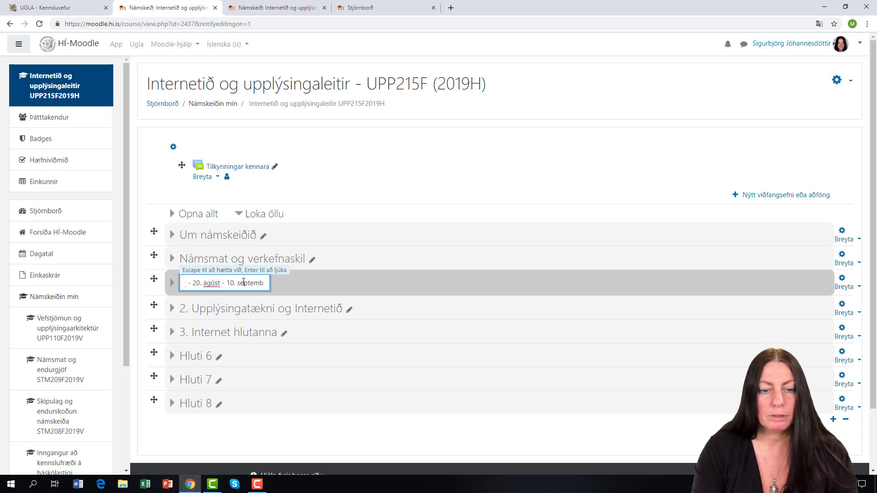
pyautogui.write('er')
pyautogui.press('Return')
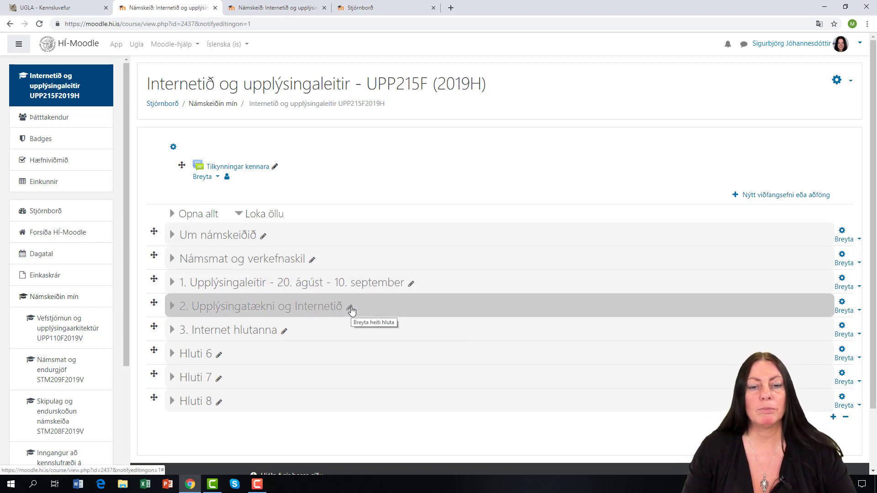
# Append the date range "- 11. september - 1. október" to the name of section 2. Upplýsingatækni og Internetið and collapse that section.
pyautogui.click(351, 310)
pyautogui.moveTo(231, 307); pyautogui.dragTo(313, 298)
pyautogui.click(262, 305)
pyautogui.write('-')
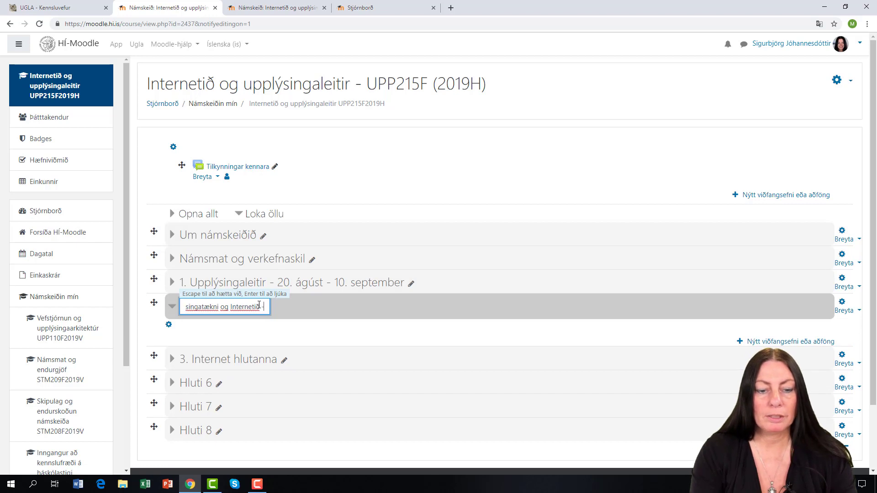
pyautogui.write(' 1')
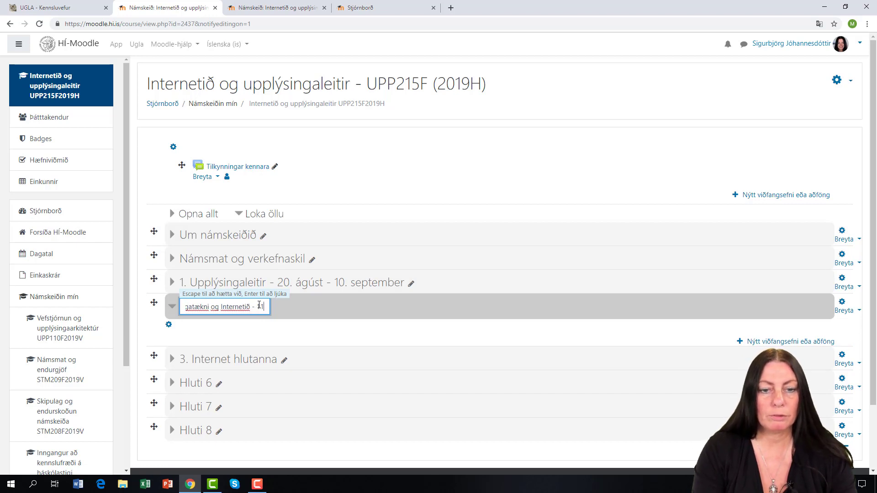
pyautogui.write('1. september')
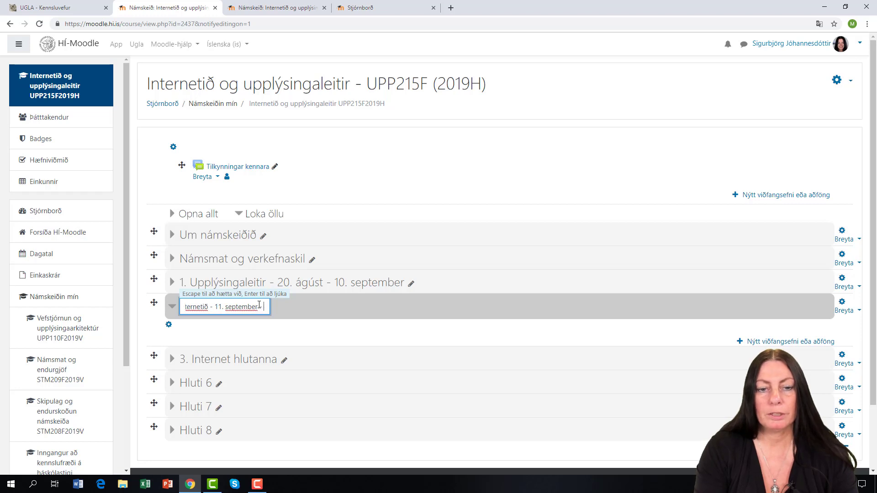
pyautogui.write(' - 1. október.')
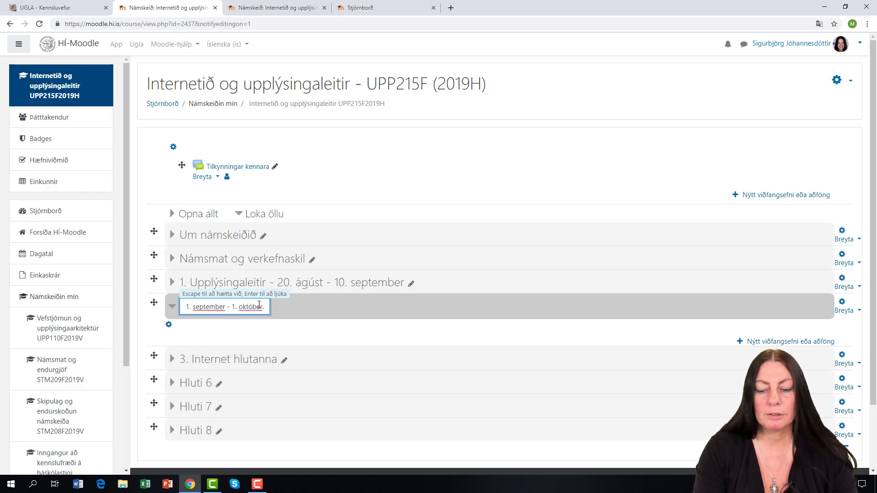
pyautogui.press('Return')
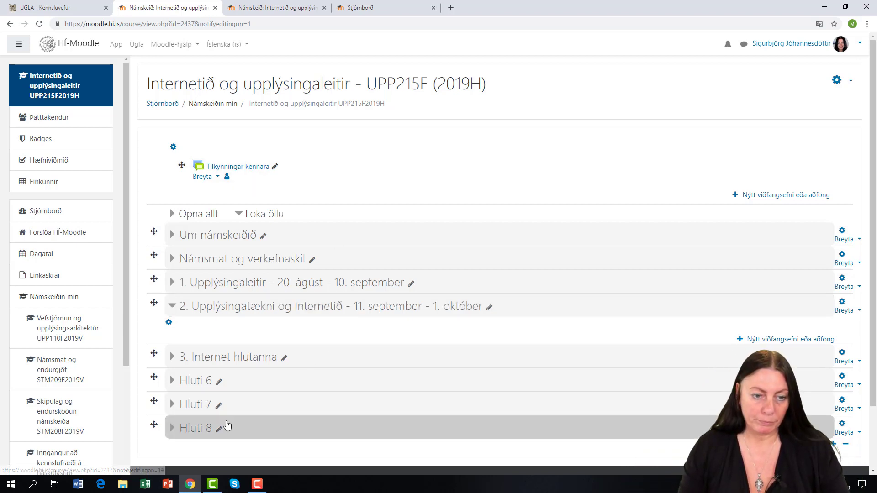
pyautogui.click(170, 306)
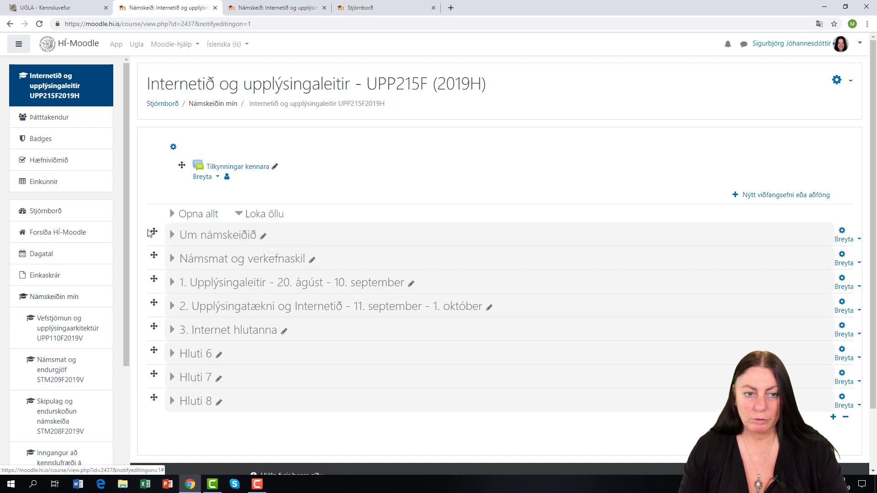
# Expand the Um námskeiðið section and start adding a new page resource (Síða) to it.
pyautogui.click(172, 235)
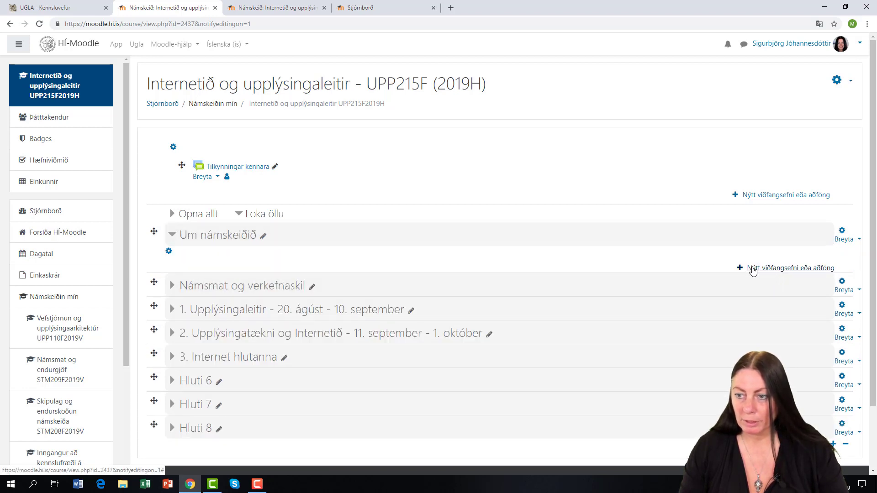
pyautogui.click(791, 269)
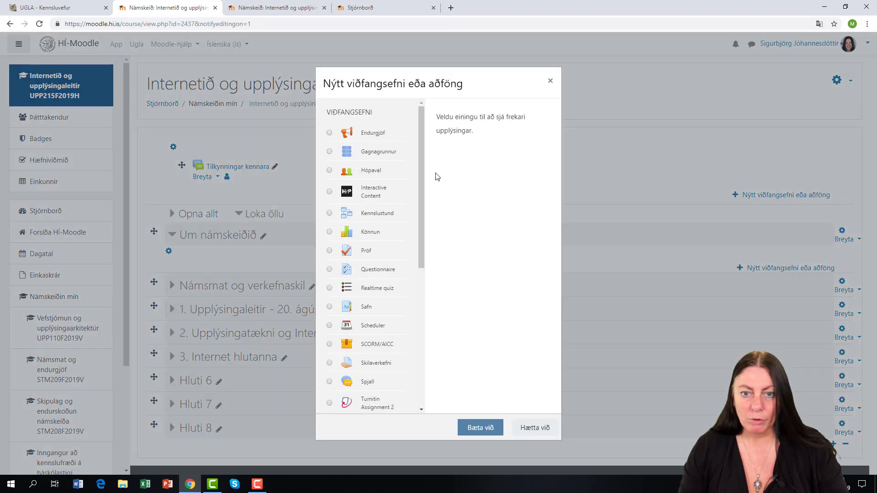
pyautogui.moveTo(421, 173); pyautogui.dragTo(419, 339)
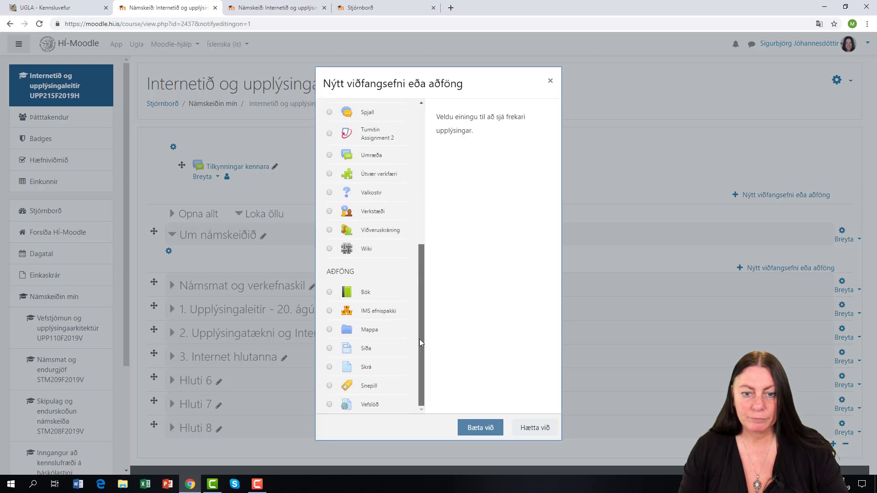
pyautogui.click(328, 349)
pyautogui.click(346, 366)
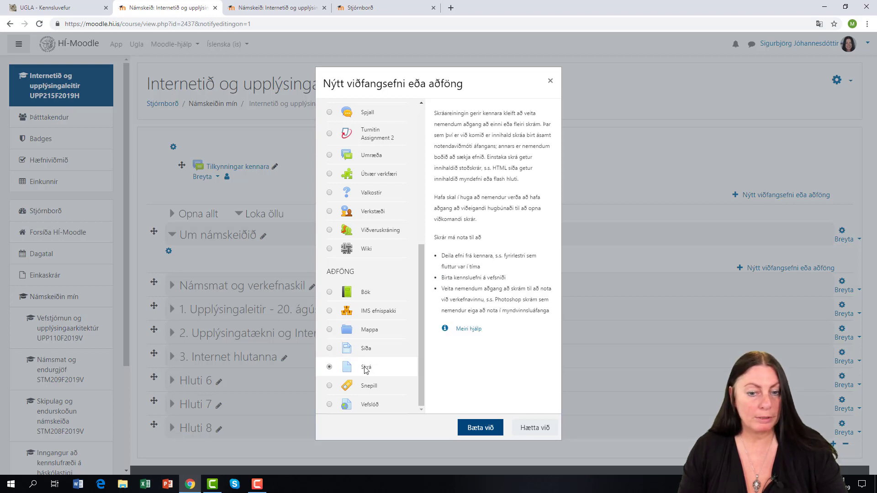
pyautogui.click(330, 349)
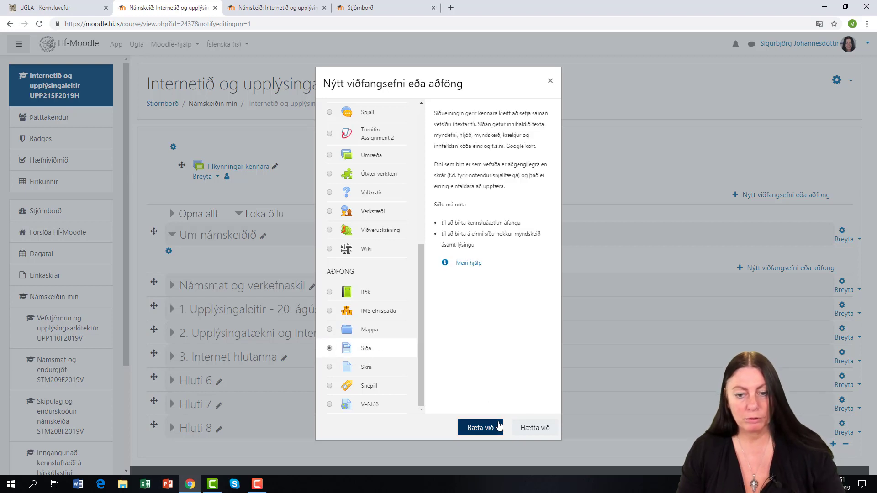
pyautogui.click(482, 428)
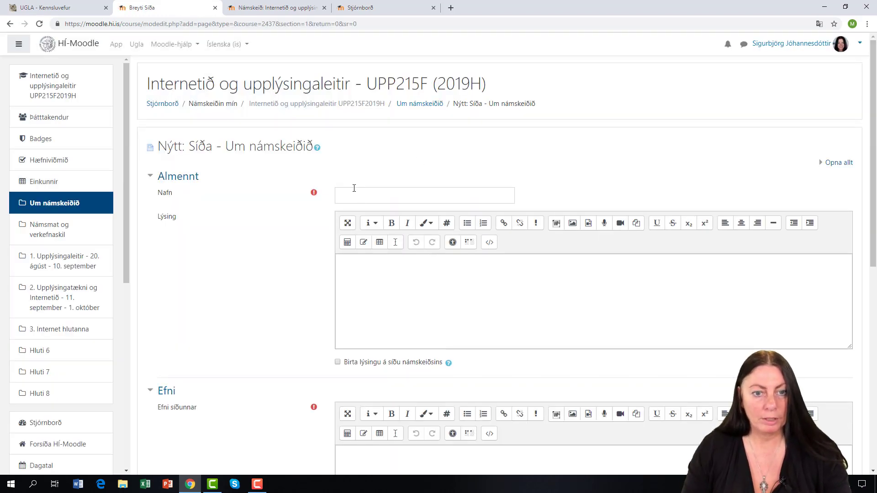
# Name the new page "Kennsluáætlun" and place the cursor in its description.
pyautogui.click(352, 195)
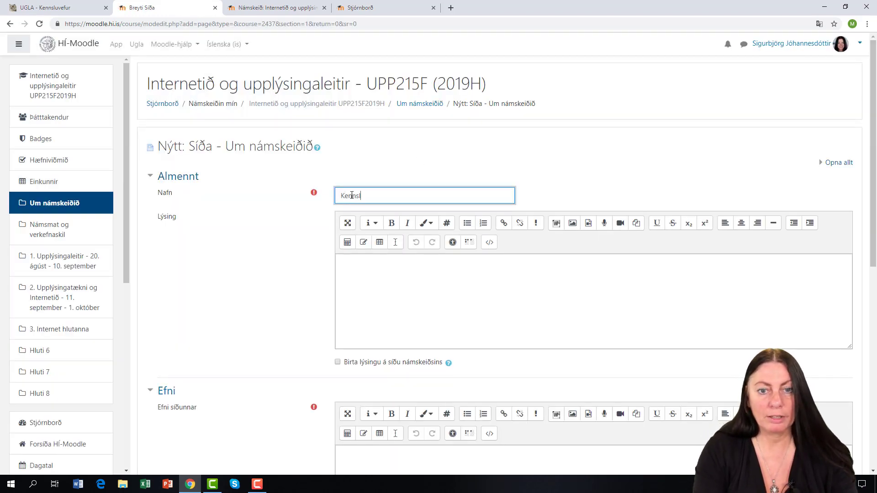
pyautogui.write('Kennsluáætlun')
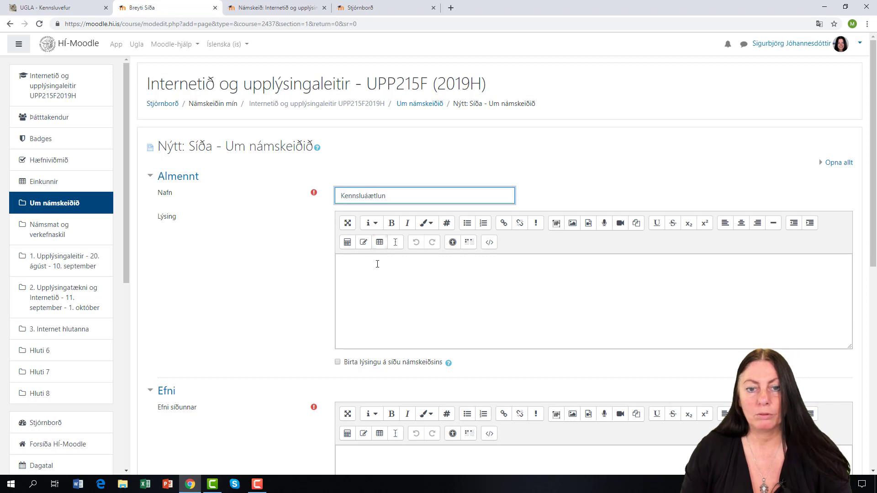
pyautogui.click(377, 264)
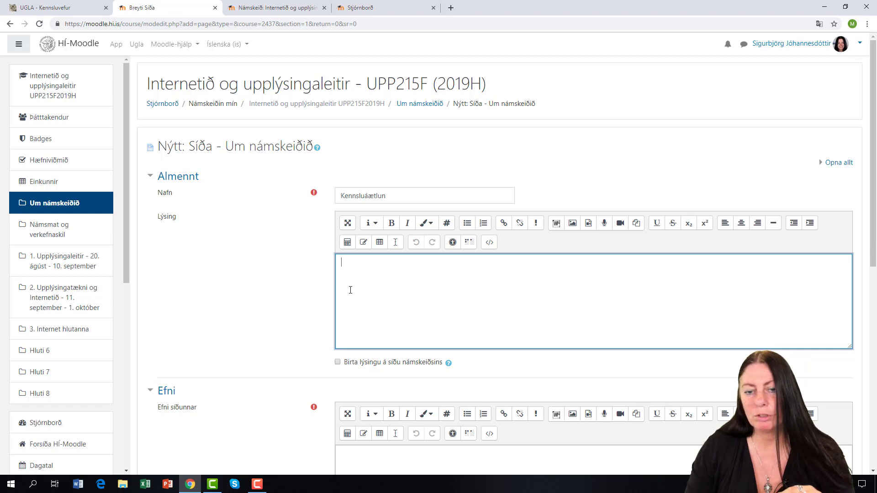
pyautogui.scroll(-3, 351, 290)
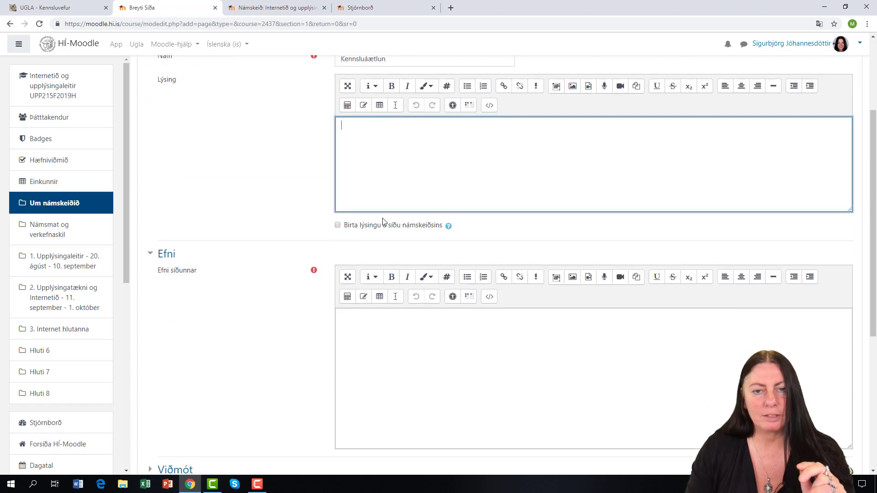
# Enter "Kennari...", "Hæfniviðmið" and "..." on separate lines as the page content, and save the page, returning to the course.
pyautogui.click(378, 328)
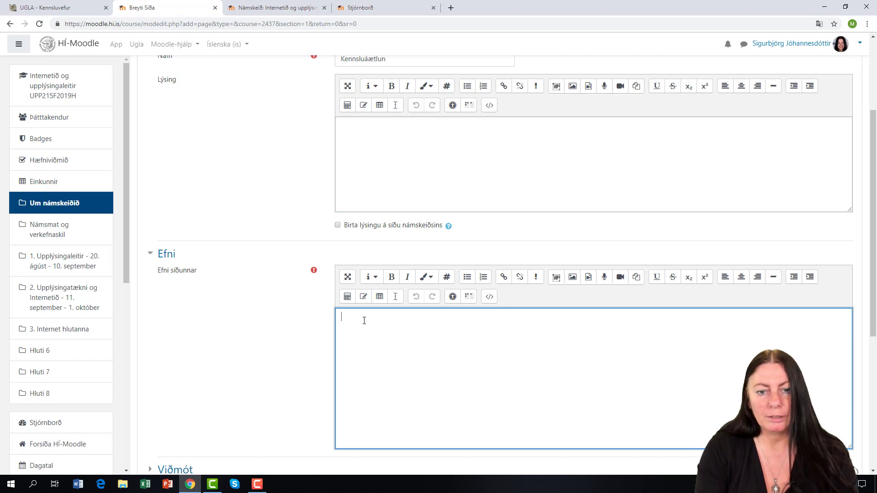
pyautogui.write('Kennari..  ')
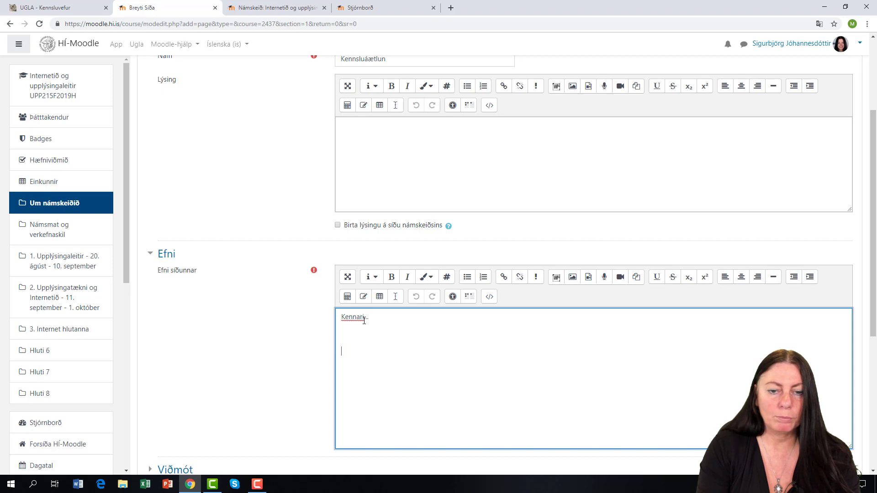
pyautogui.write('Hæfnivi')
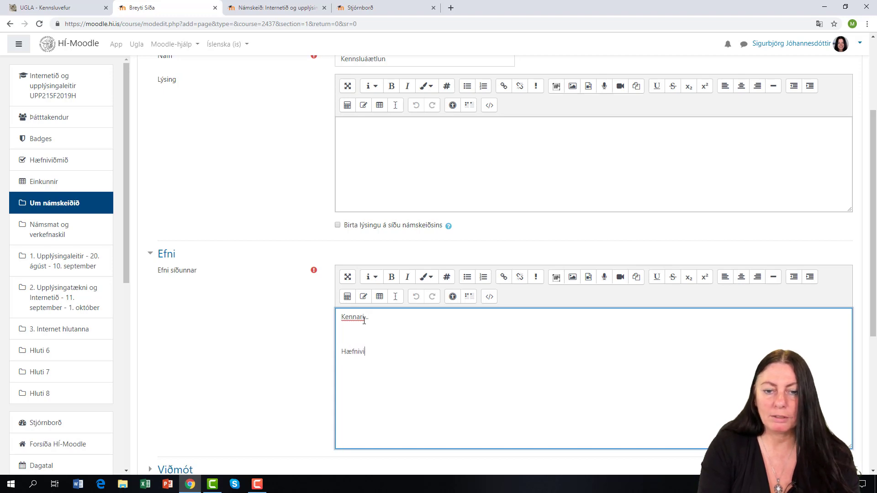
pyautogui.write('ðmið')
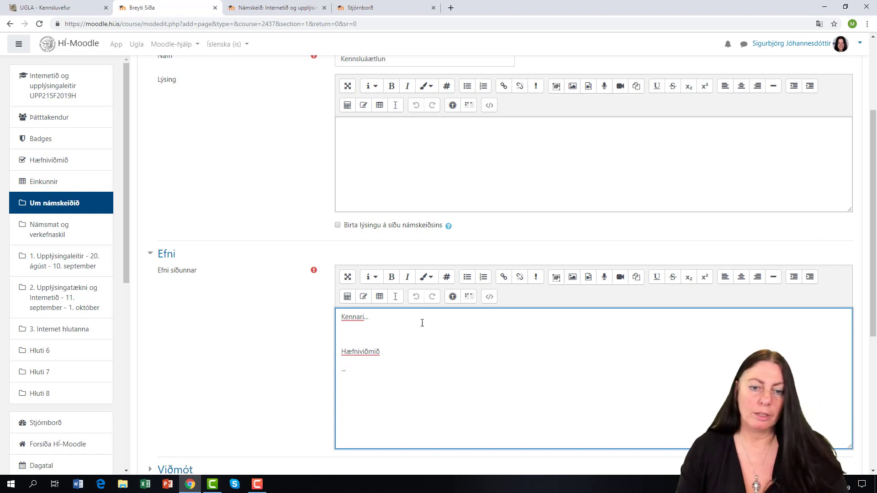
pyautogui.scroll(-5, 413, 338)
pyautogui.click(408, 359)
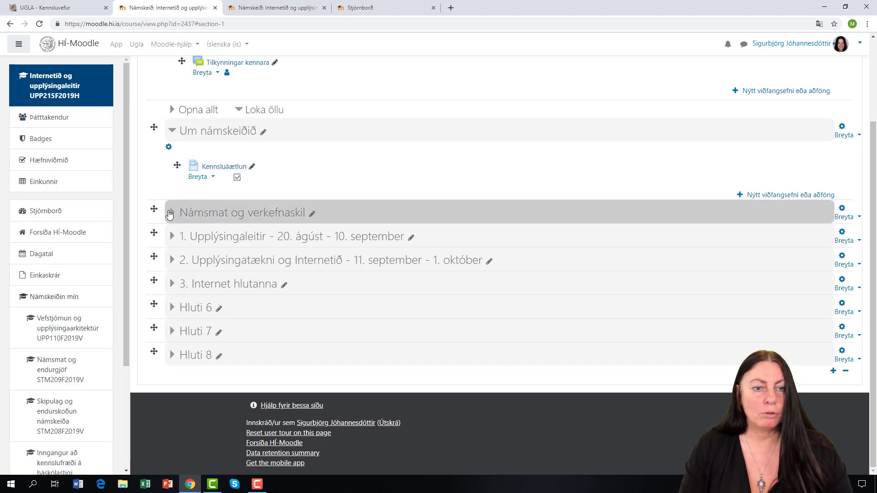
# Expand the Námsmat og verkefnaskil section and start adding a Turnitin Assignment 2 activity to it.
pyautogui.click(169, 213)
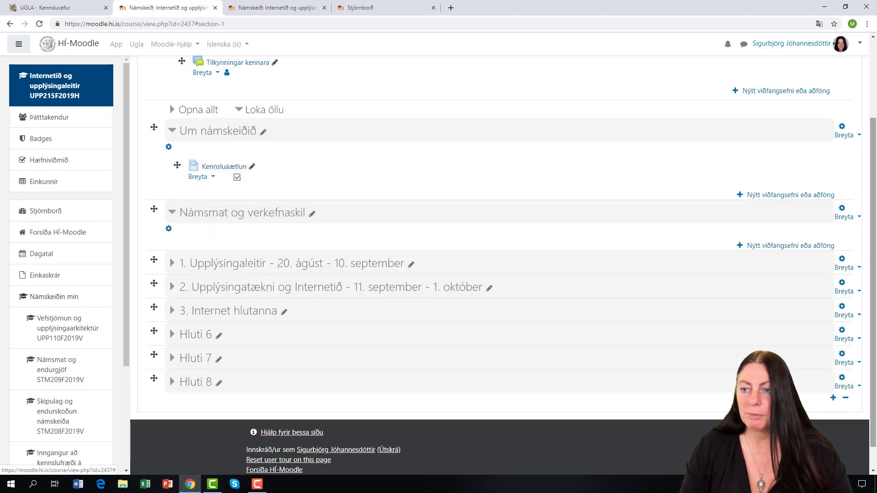
pyautogui.click(787, 247)
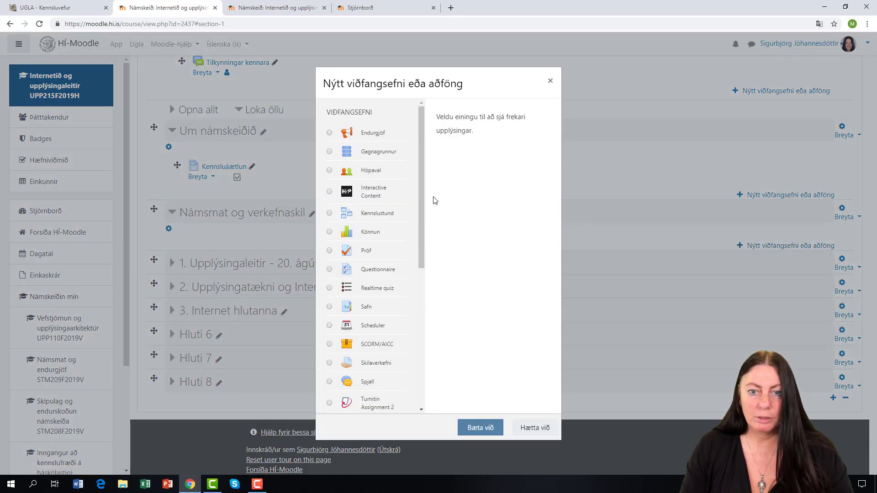
pyautogui.moveTo(421, 263); pyautogui.dragTo(416, 397)
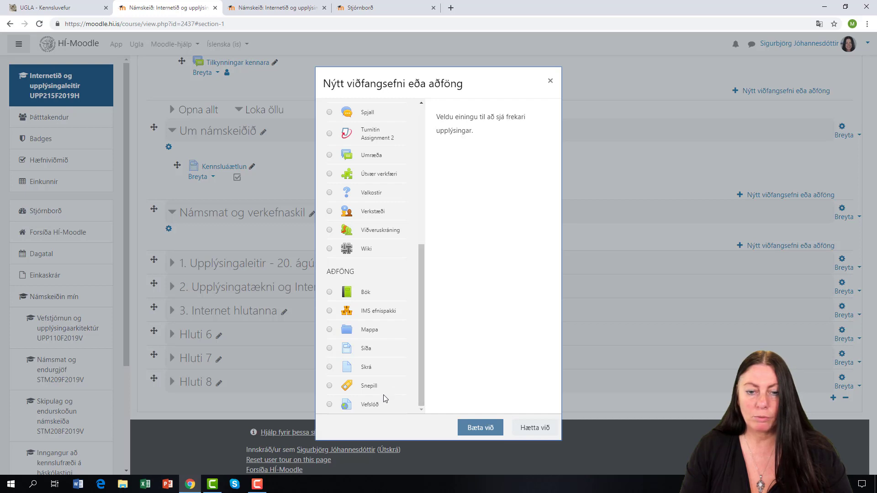
pyautogui.moveTo(420, 316); pyautogui.dragTo(463, 115)
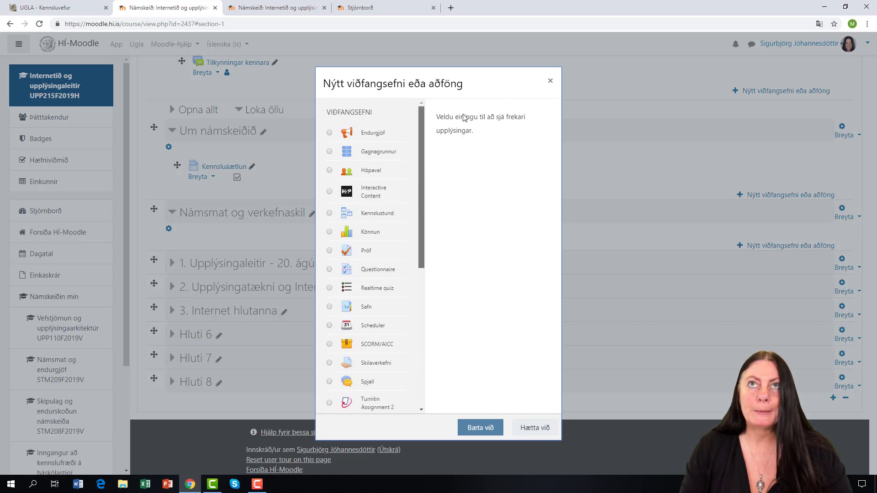
pyautogui.moveTo(420, 237); pyautogui.dragTo(430, 348)
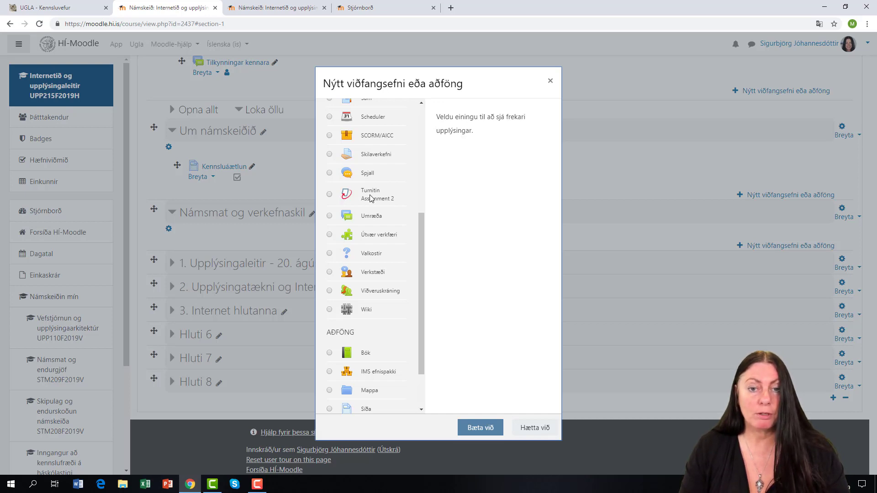
pyautogui.click(330, 196)
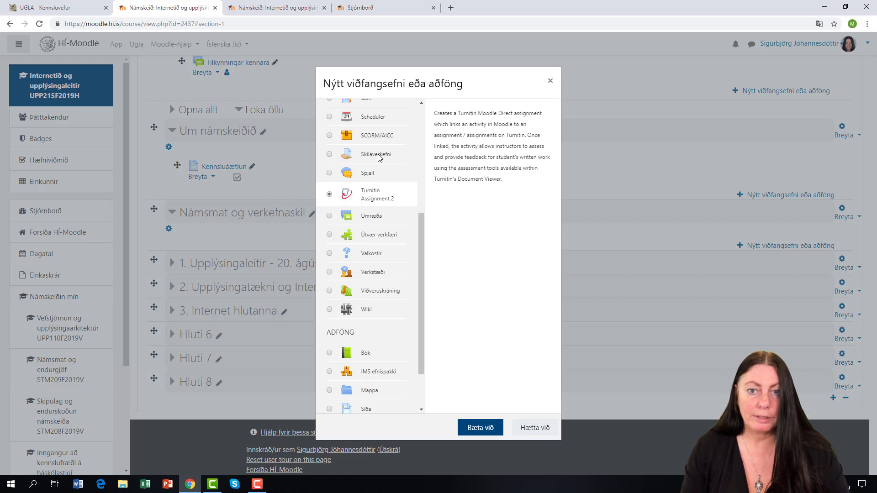
pyautogui.click(486, 431)
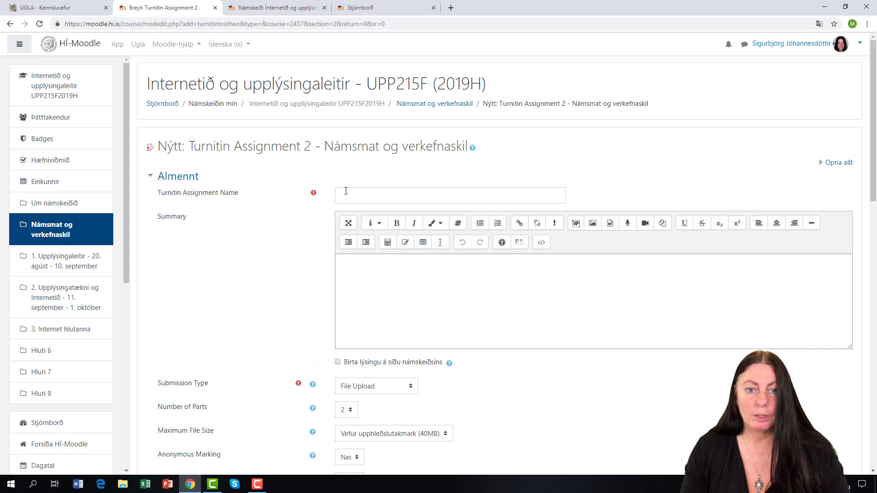
# Name the Turnitin assignment "Verkefni 1 - Upplýsingaleitir".
pyautogui.click(346, 191)
pyautogui.write('Verke')
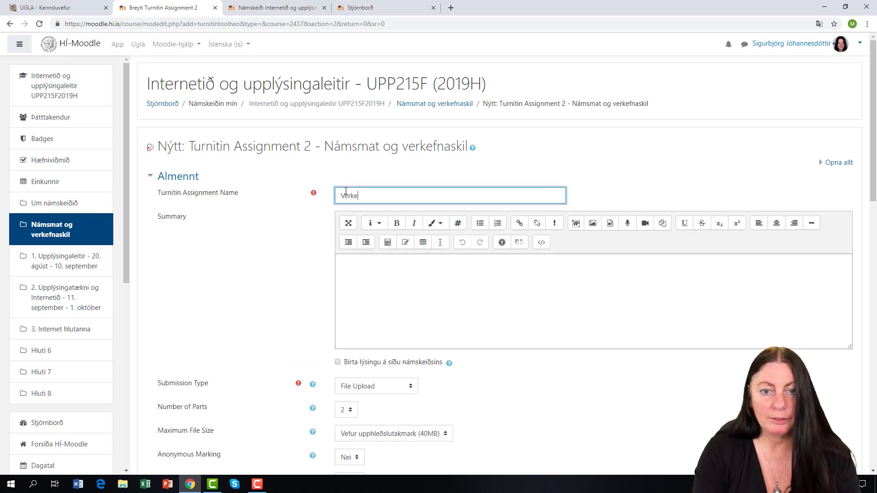
pyautogui.write('fni 1 - ')
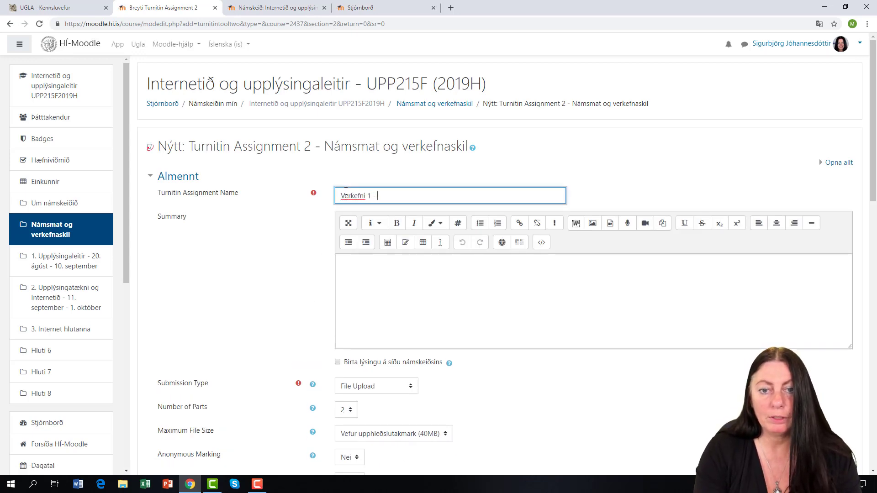
pyautogui.write('Upplýsingaleitir')
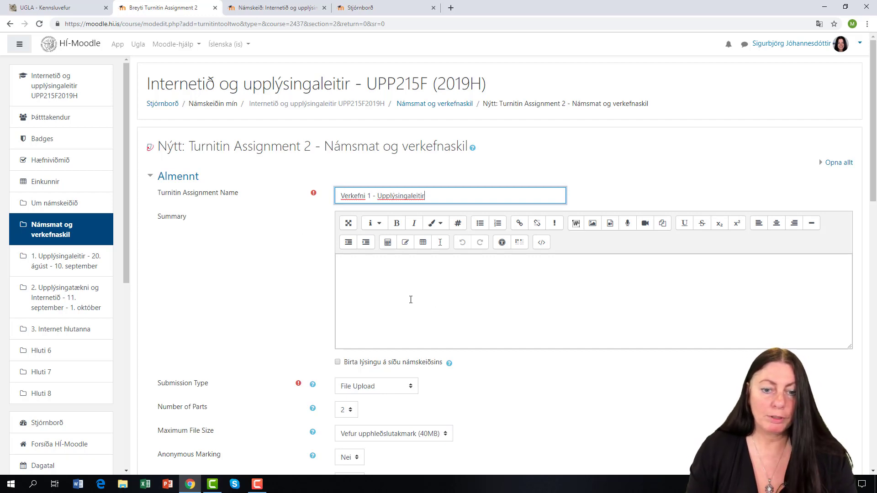
# Enter "Lýsing á verkefninu og jafnvel hvaða hæfni þau eiga að ná með verkefninu" as the assignment's summary.
pyautogui.click(371, 268)
pyautogui.write('Lýsing á verkef')
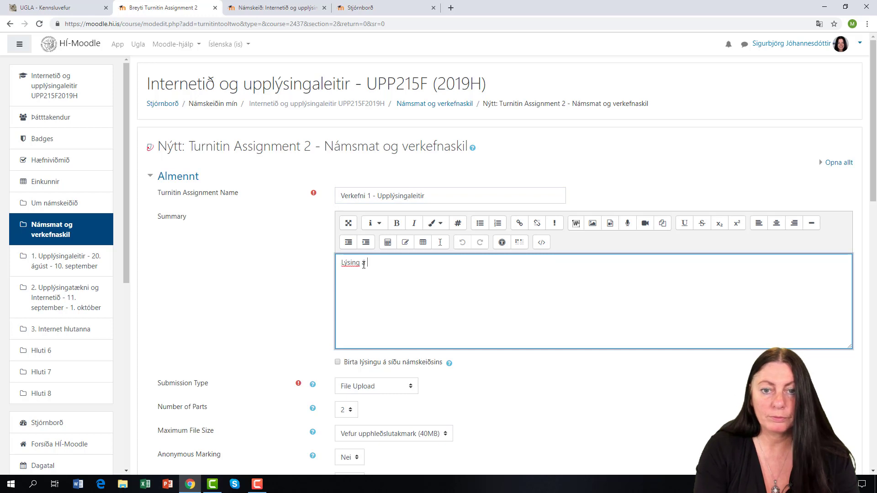
pyautogui.press('BackSpace')
pyautogui.press('BackSpace')
pyautogui.press('BackSpace')
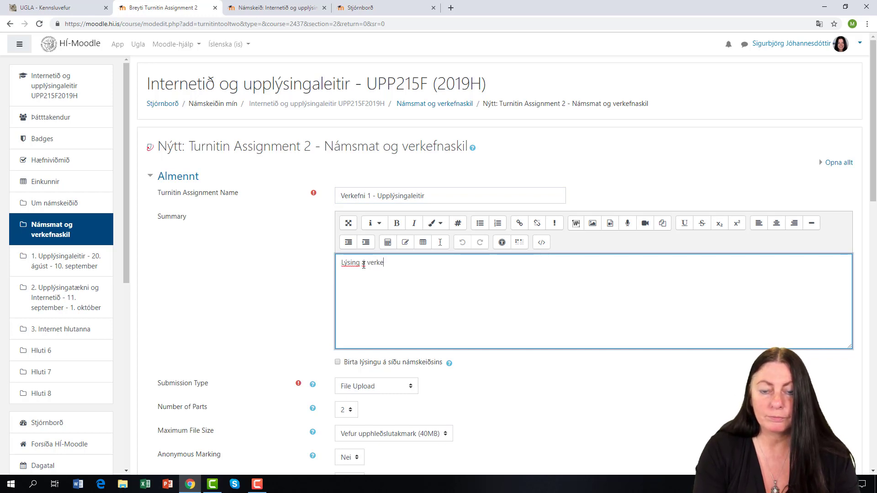
pyautogui.write('fninu')
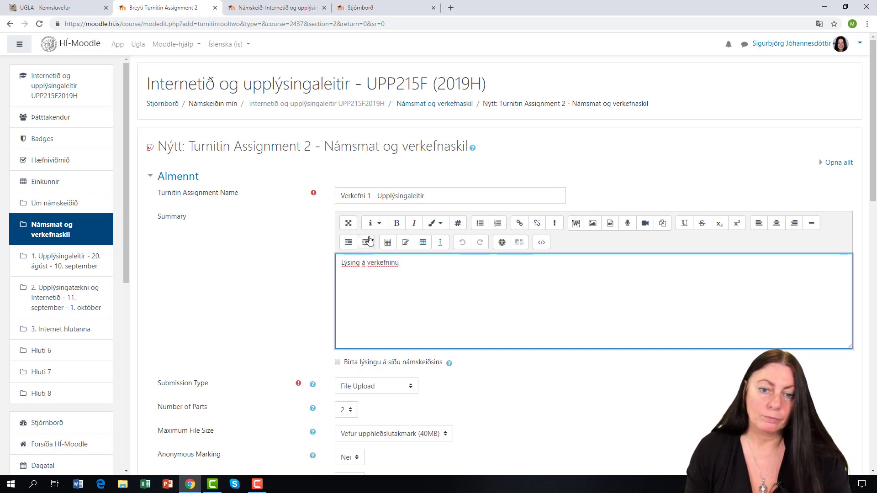
pyautogui.write(' og jafnv')
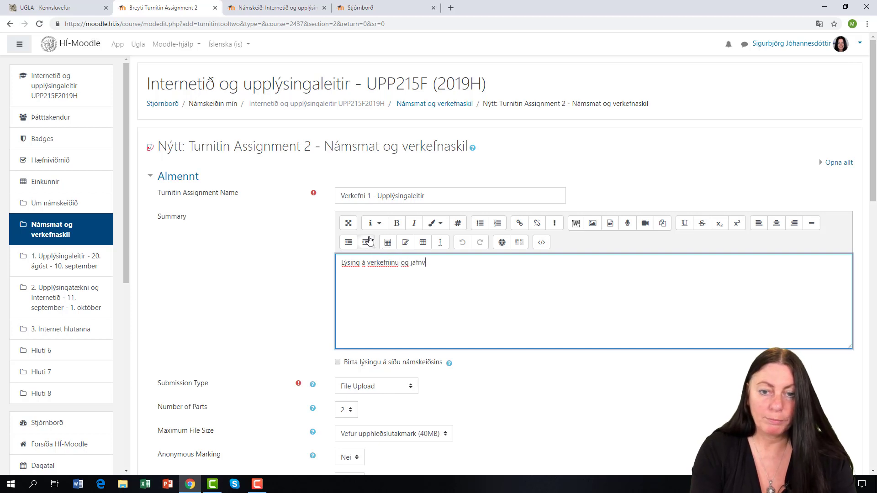
pyautogui.write('el h')
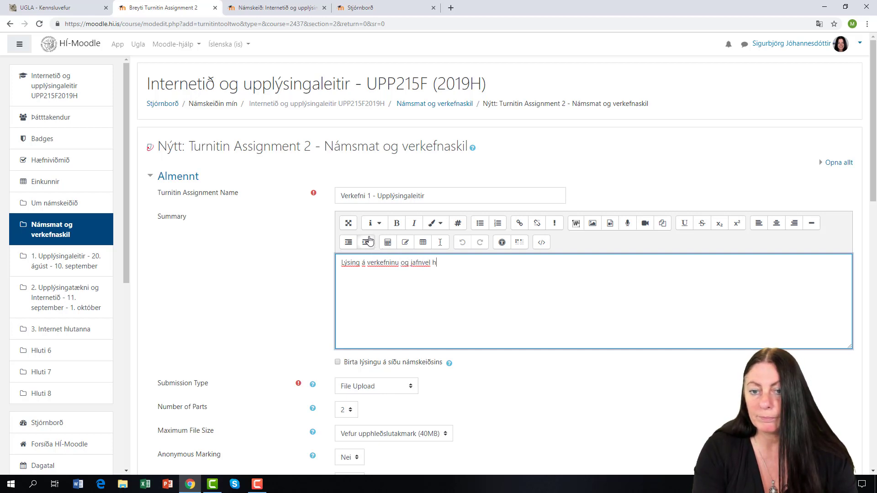
pyautogui.write('vaða hæfni þa')
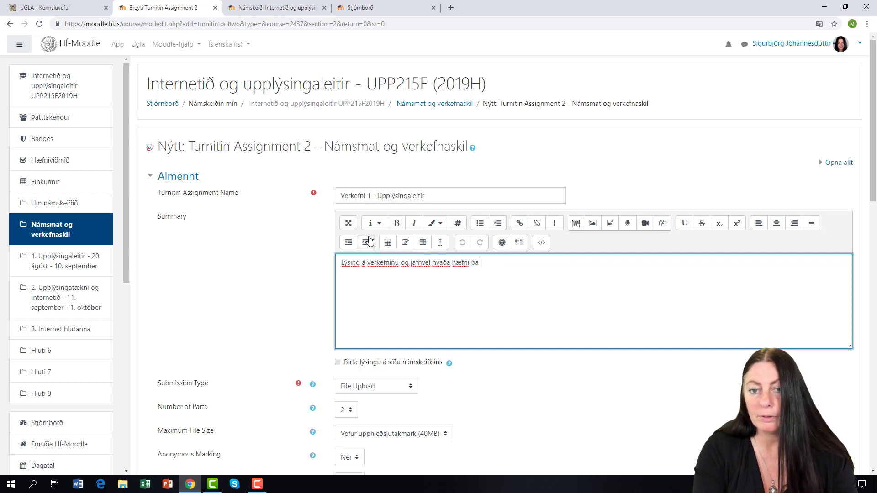
pyautogui.write('u eiga ')
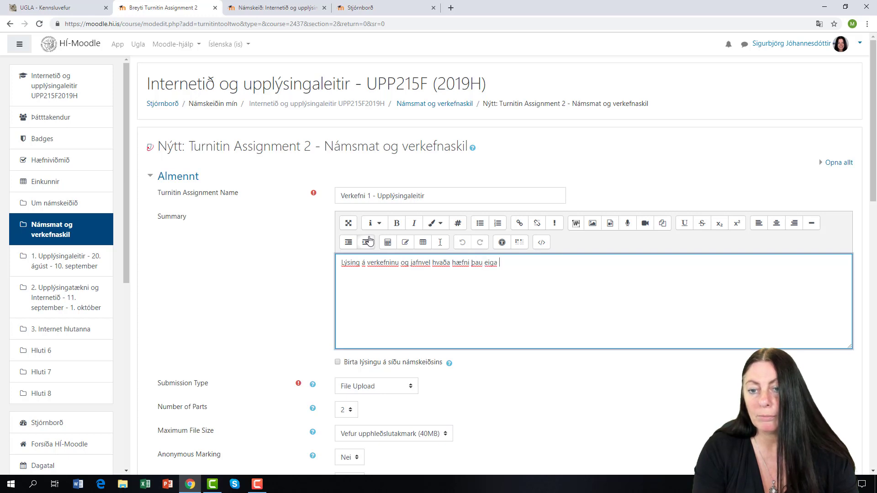
pyautogui.write('að ná með v')
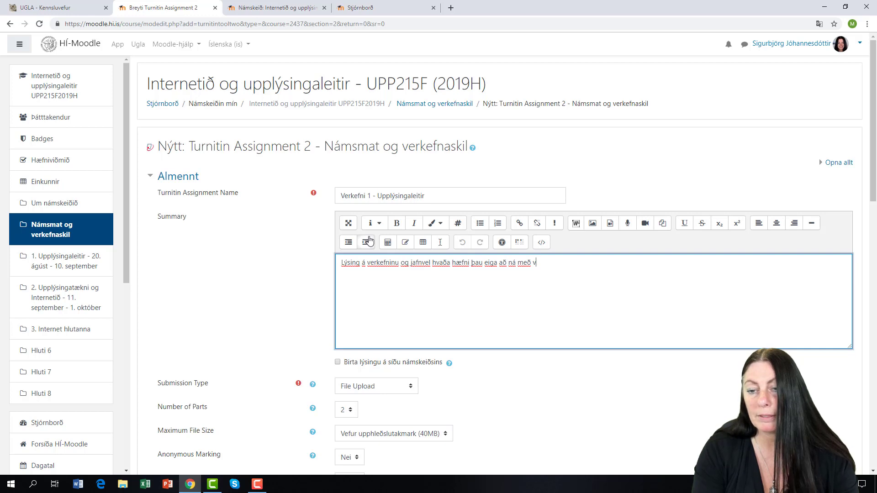
pyautogui.write('eerkef')
pyautogui.press('BackSpace')
pyautogui.write('ninu')
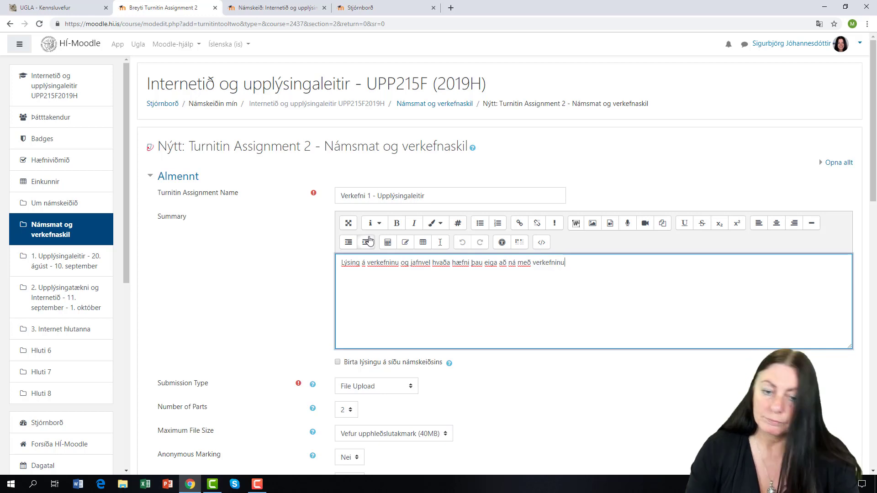
# Choose File Upload as the submission type and 2 as the number of parts.
pyautogui.scroll(-3, 626, 399)
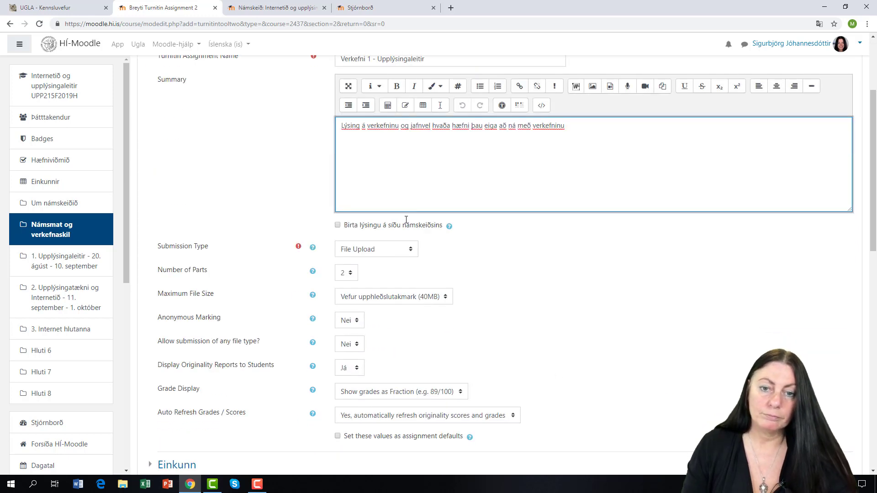
pyautogui.click(410, 252)
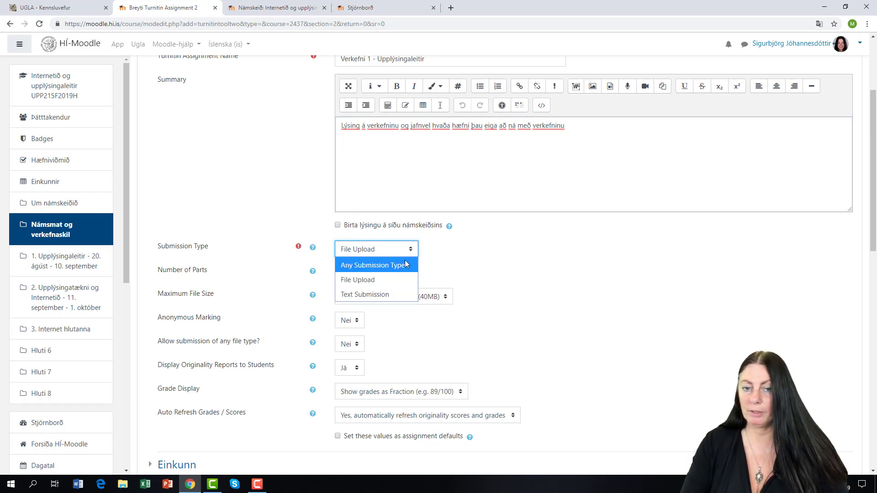
pyautogui.click(360, 280)
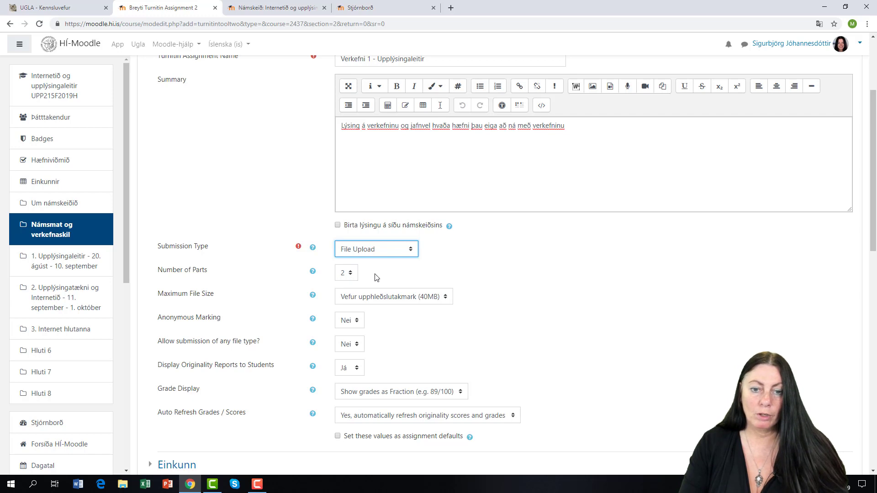
pyautogui.scroll(-2, 385, 228)
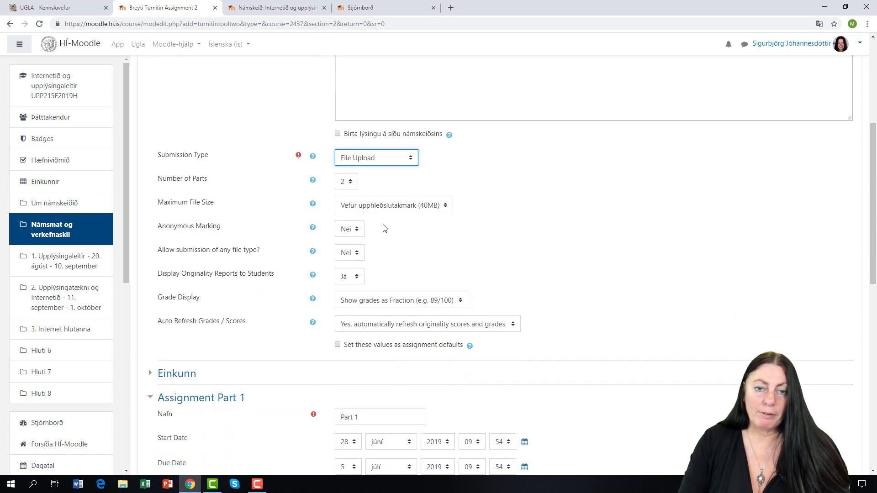
pyautogui.click(350, 182)
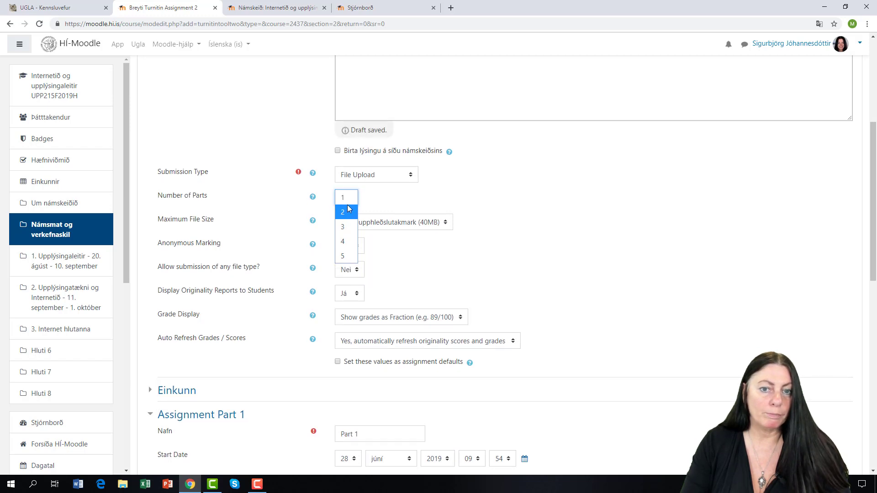
pyautogui.click(346, 212)
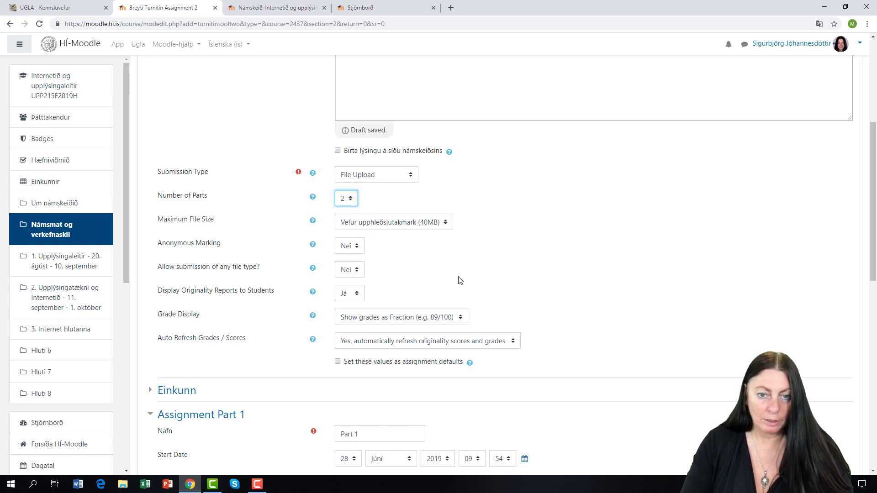
# Choose the site upload limit (40MB) as the maximum file size and set submission of any file type to Já.
pyautogui.scroll(-2, 460, 280)
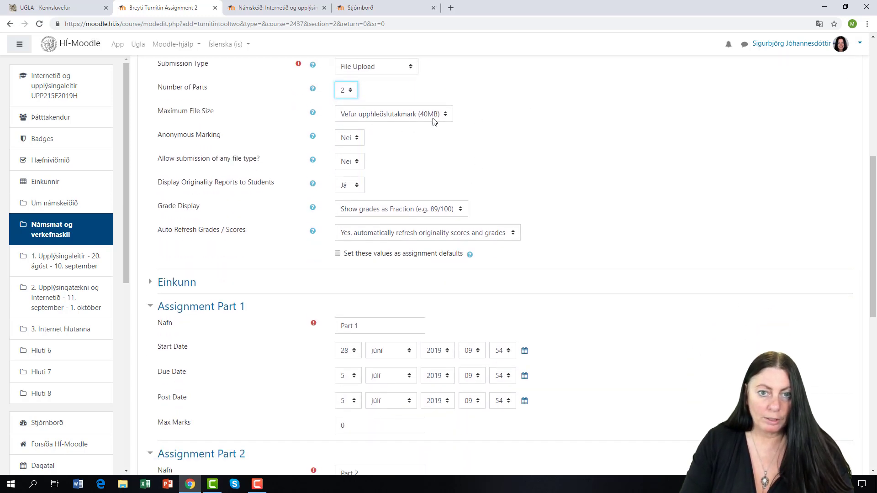
pyautogui.click(445, 117)
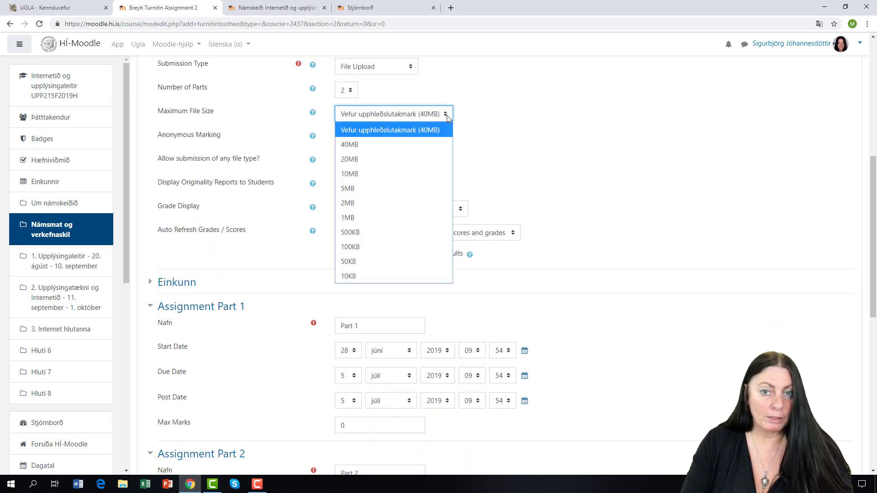
pyautogui.click(434, 130)
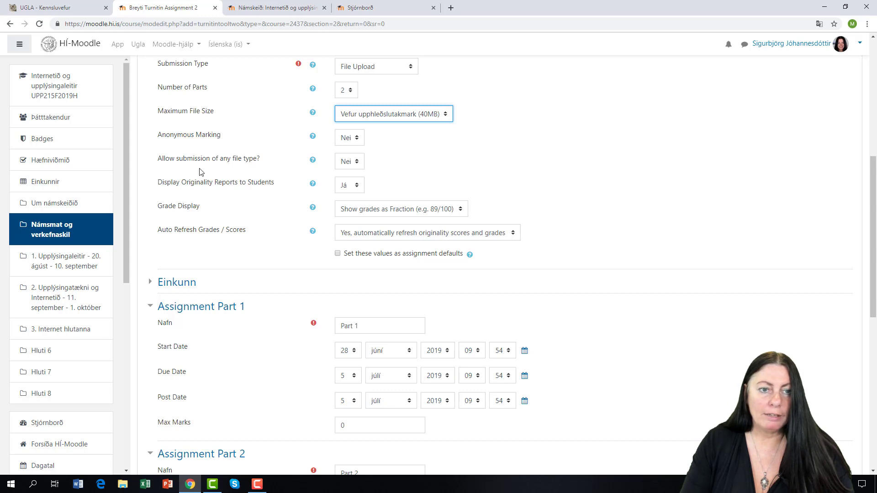
pyautogui.click(357, 162)
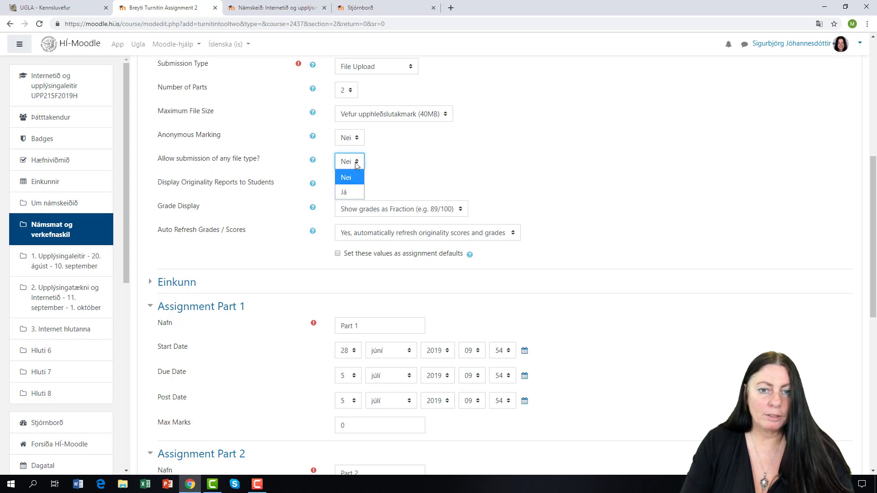
pyautogui.click(347, 192)
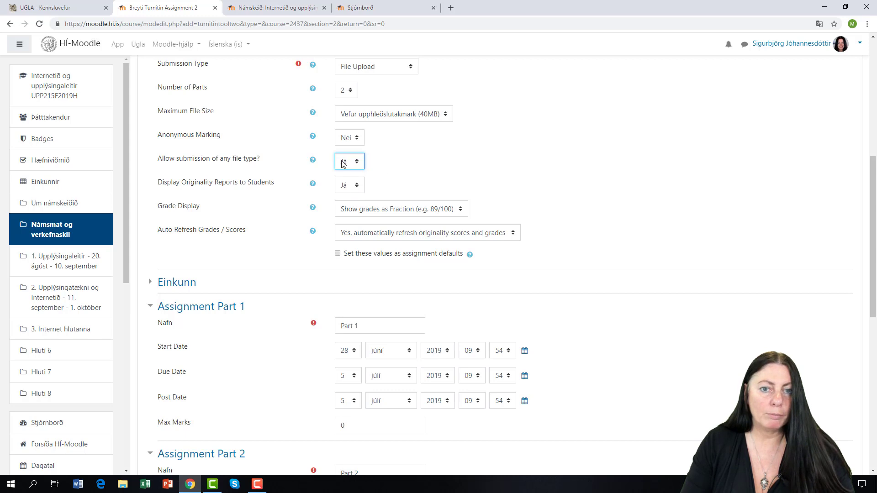
# Set submission of any file type to Nei and keep the display of originality reports to students at Já.
pyautogui.click(355, 161)
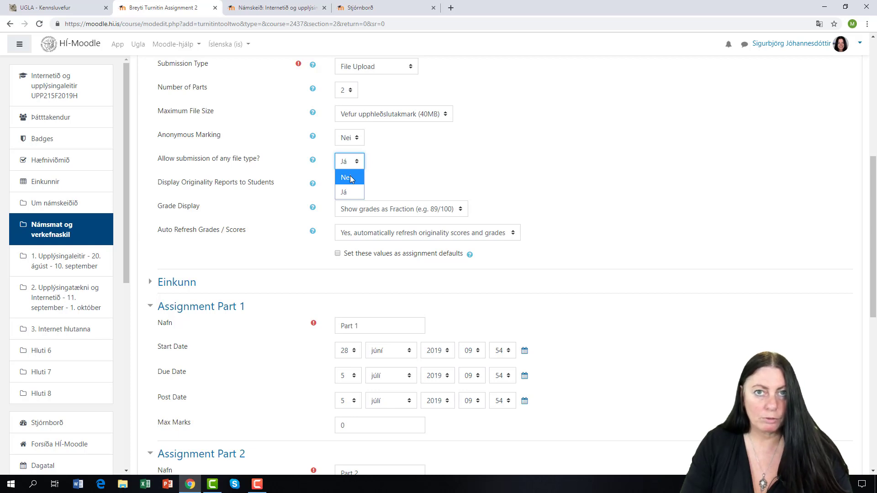
pyautogui.click(351, 179)
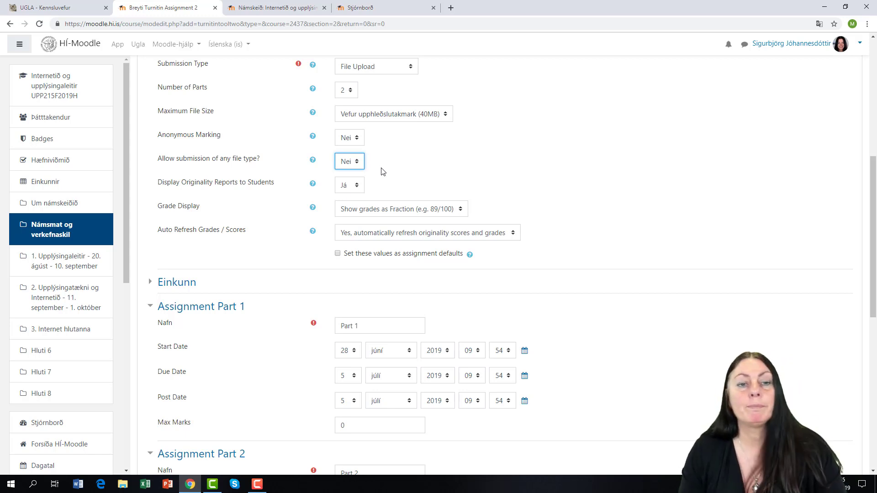
pyautogui.click(356, 185)
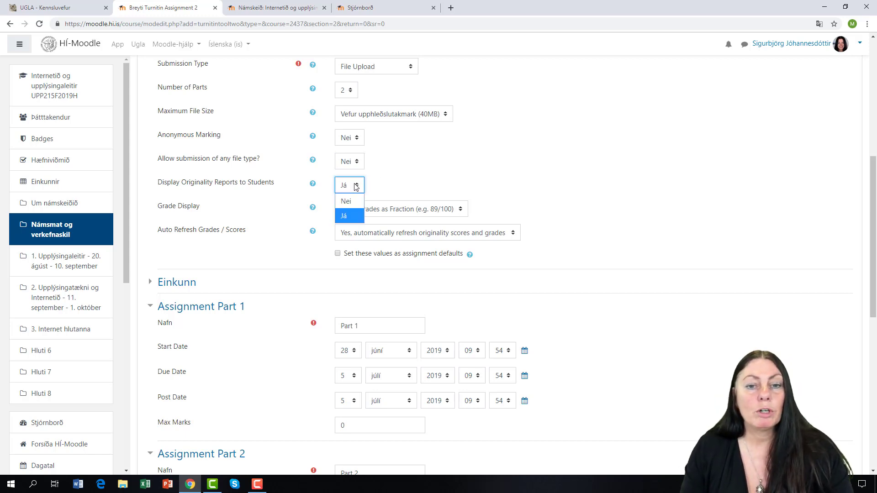
pyautogui.click(347, 216)
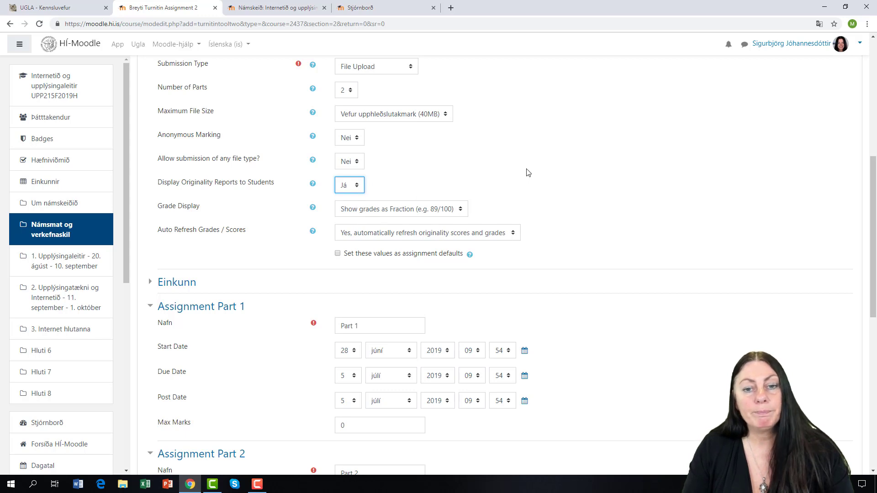
# Name Assignment Part 1 "Áætlun".
pyautogui.scroll(-9, 524, 169)
pyautogui.scroll(2, 398, 320)
pyautogui.scroll(-1, 624, 137)
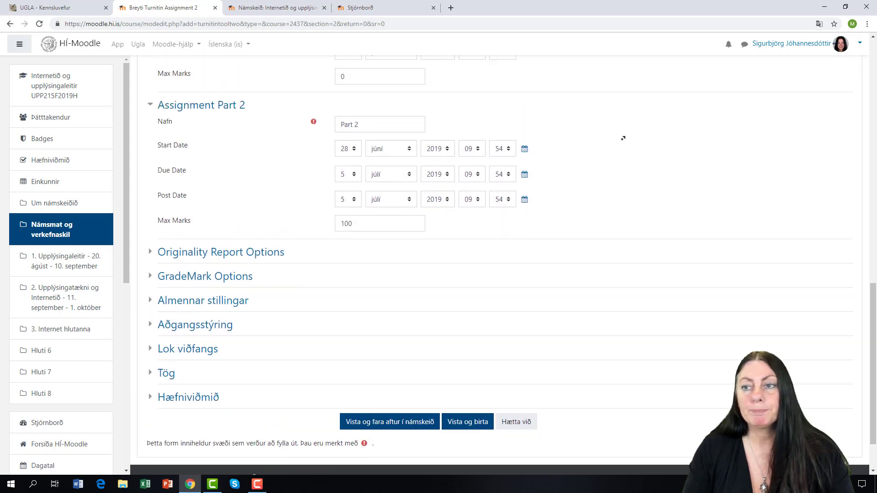
pyautogui.scroll(1, 611, 163)
pyautogui.scroll(1, 618, 124)
pyautogui.scroll(-4, 601, 184)
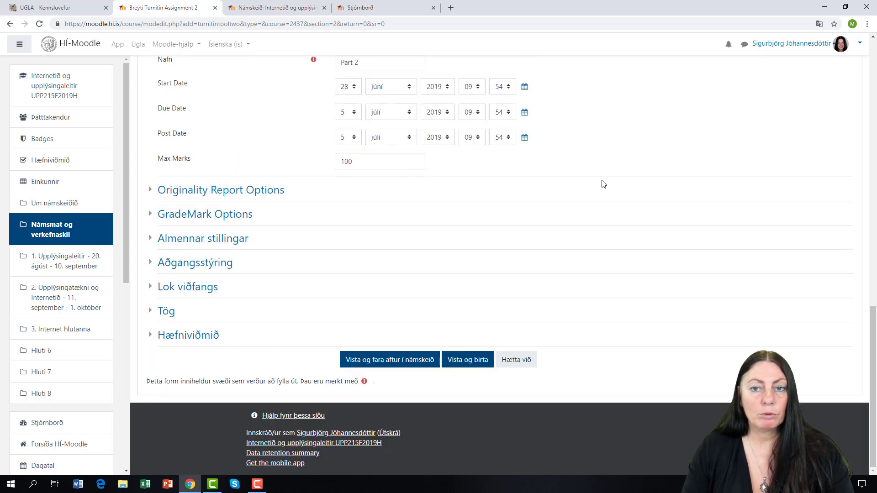
pyautogui.scroll(4, 605, 170)
pyautogui.click(366, 99)
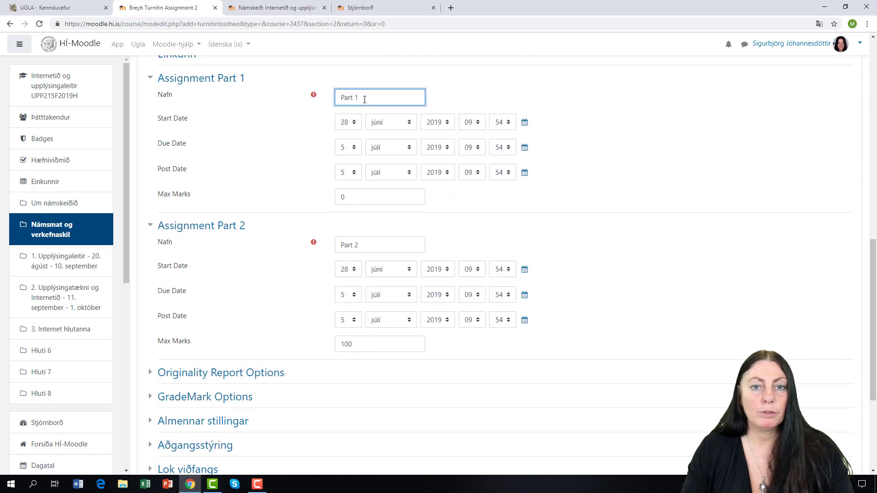
pyautogui.moveTo(365, 99); pyautogui.dragTo(323, 102)
pyautogui.write('rann')
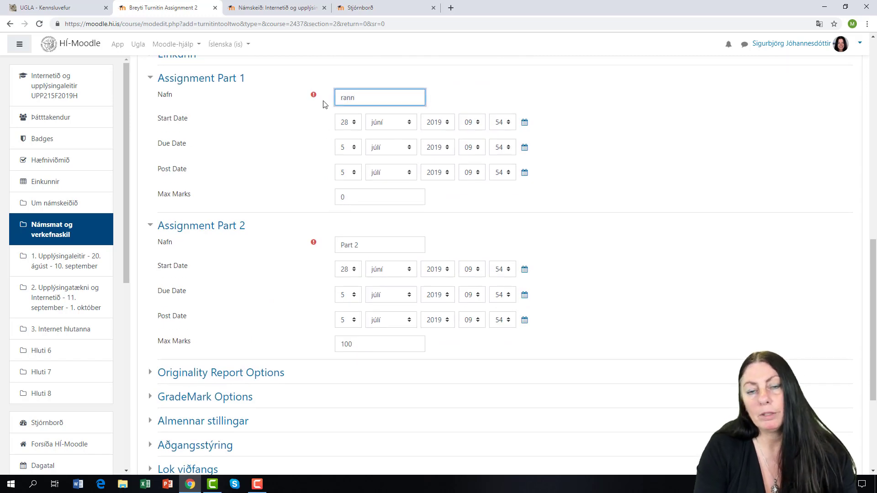
pyautogui.write('ætlun')
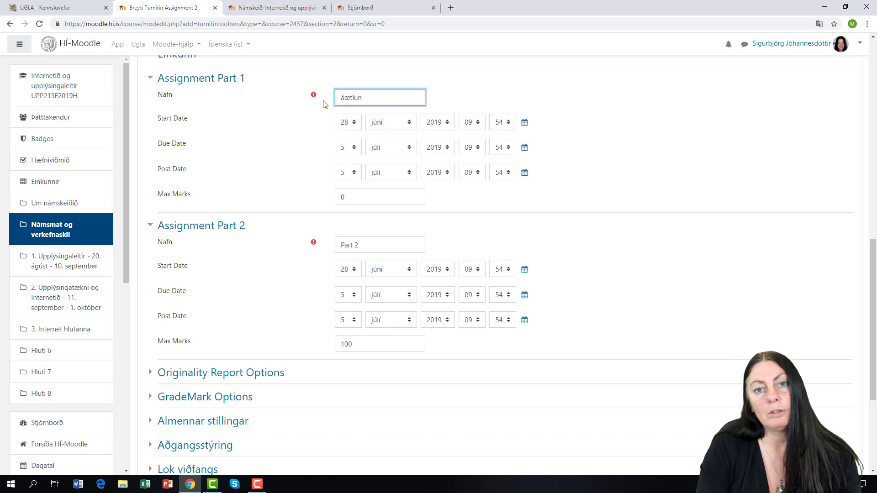
pyautogui.moveTo(378, 98); pyautogui.dragTo(339, 98)
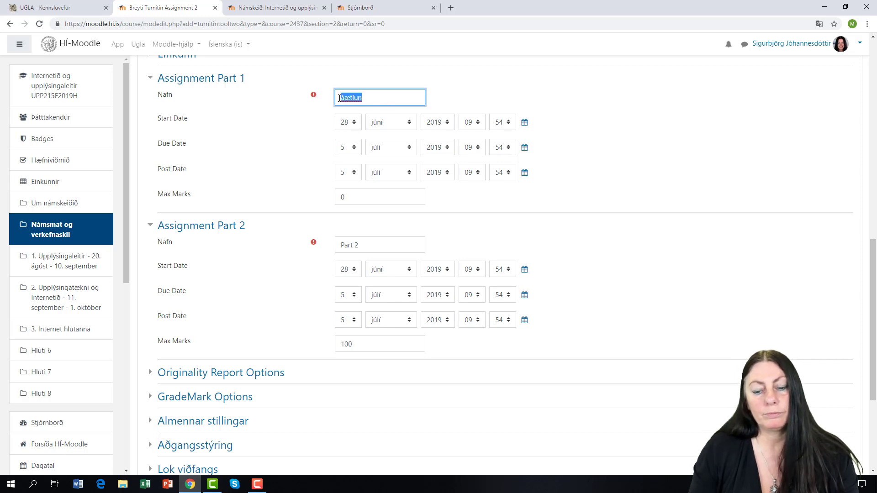
pyautogui.write('Áæt')
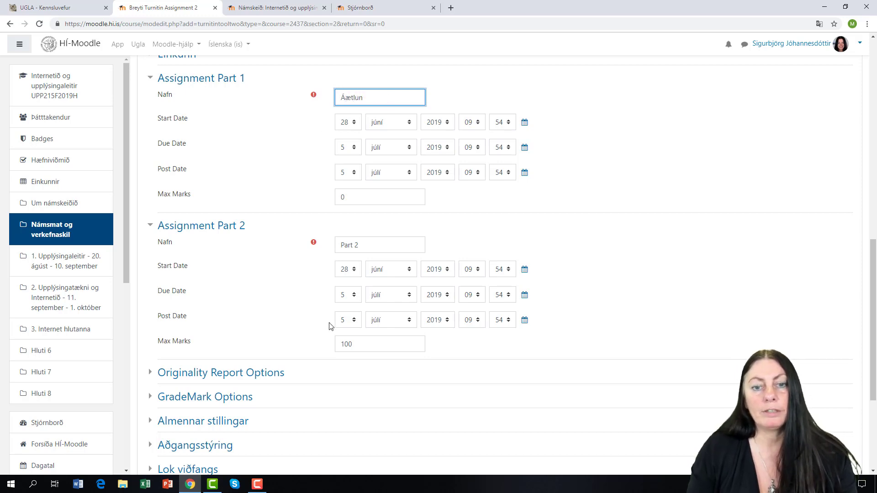
pyautogui.write('lun')
# Name Assignment Part 2 "Afgreiðsla á upplýsingaleitum".
pyautogui.moveTo(359, 246); pyautogui.dragTo(297, 247)
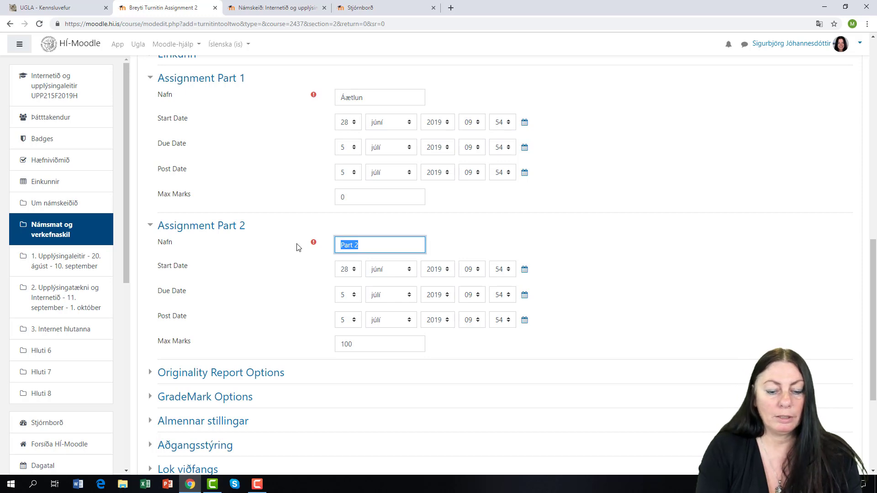
pyautogui.write('U')
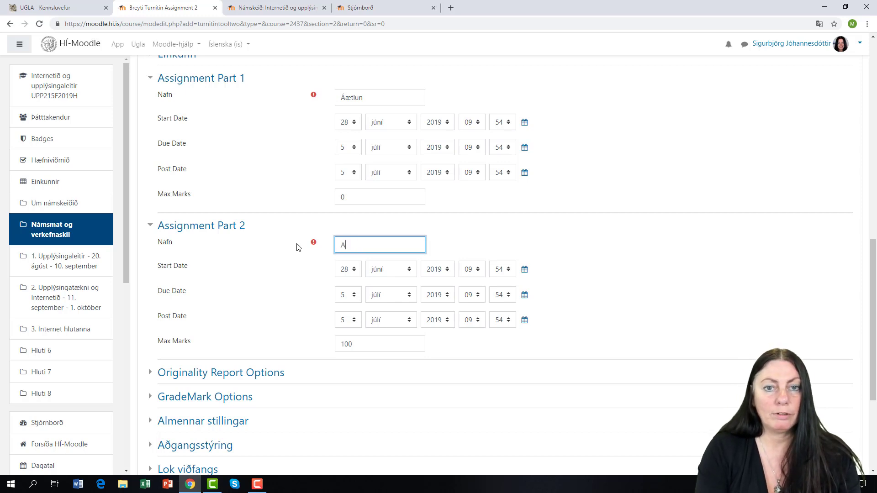
pyautogui.write('fgreitt upp')
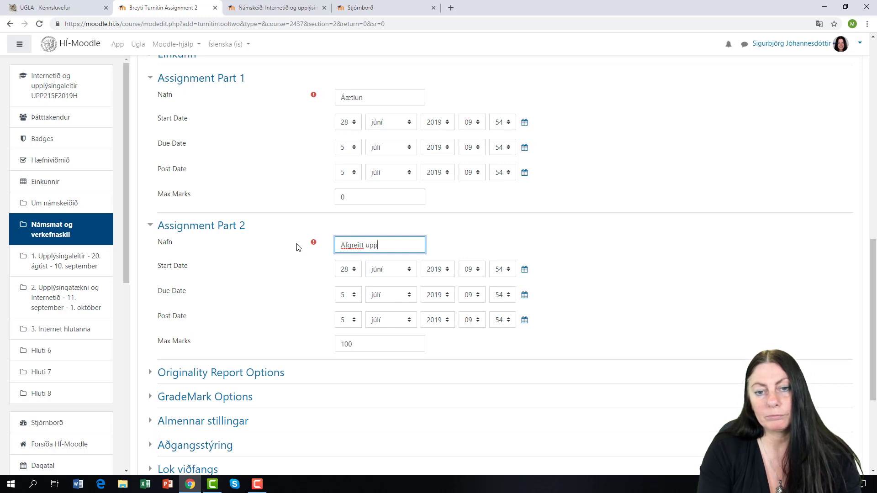
pyautogui.press('BackSpace')
pyautogui.press('BackSpace')
pyautogui.press('BackSpace')
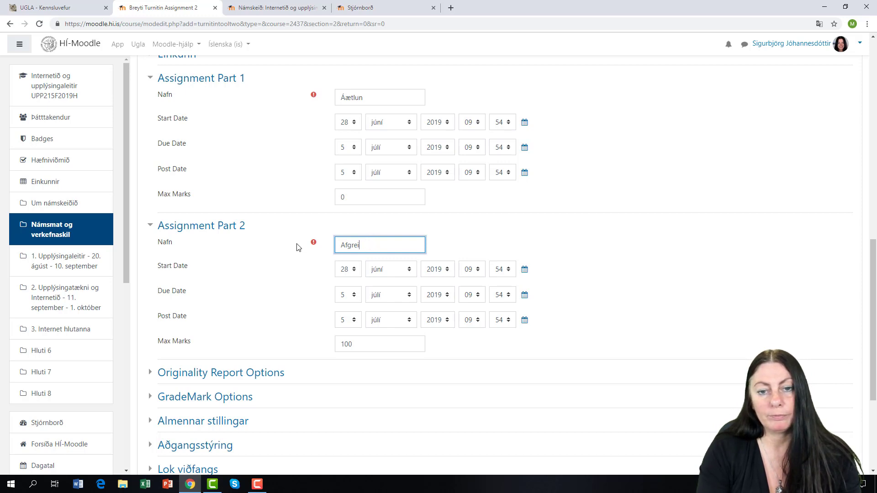
pyautogui.write('ðsla á upplýs')
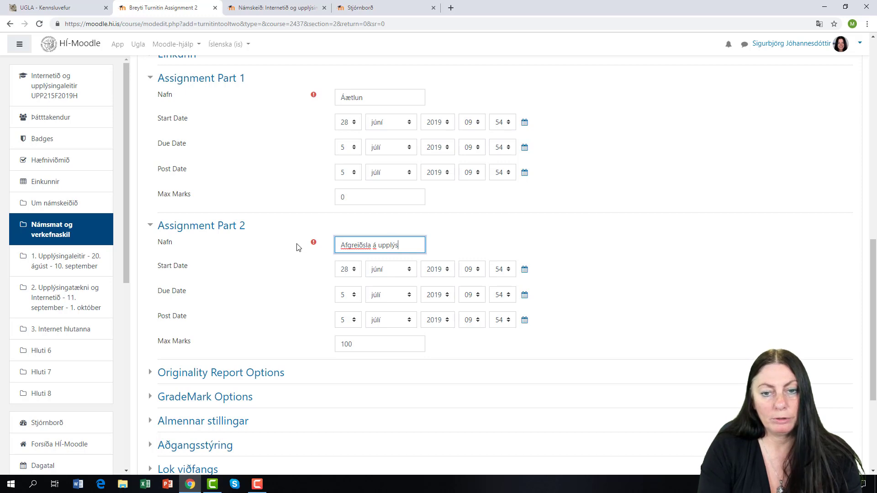
pyautogui.write('iinga')
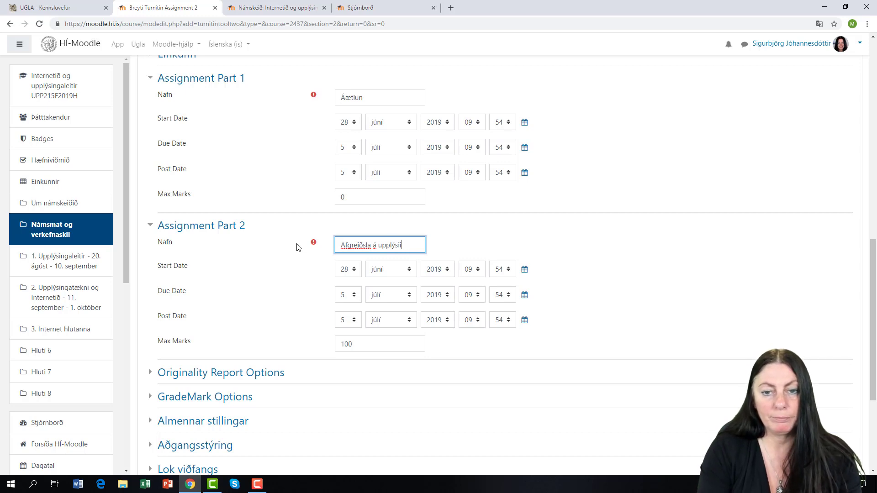
pyautogui.press('BackSpace')
pyautogui.write('ngaleitum')
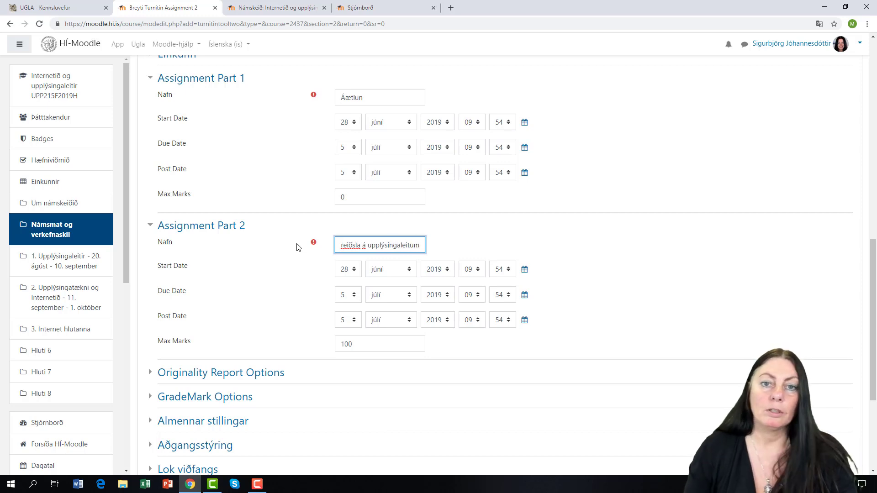
# Set the month of Assignment Part 1's start date to ágúst, keeping day 28.
pyautogui.click(354, 124)
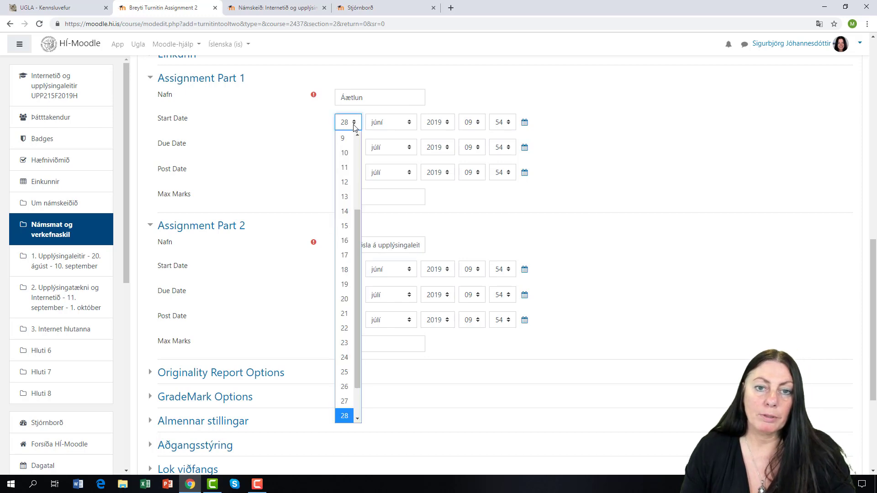
pyautogui.click(409, 122)
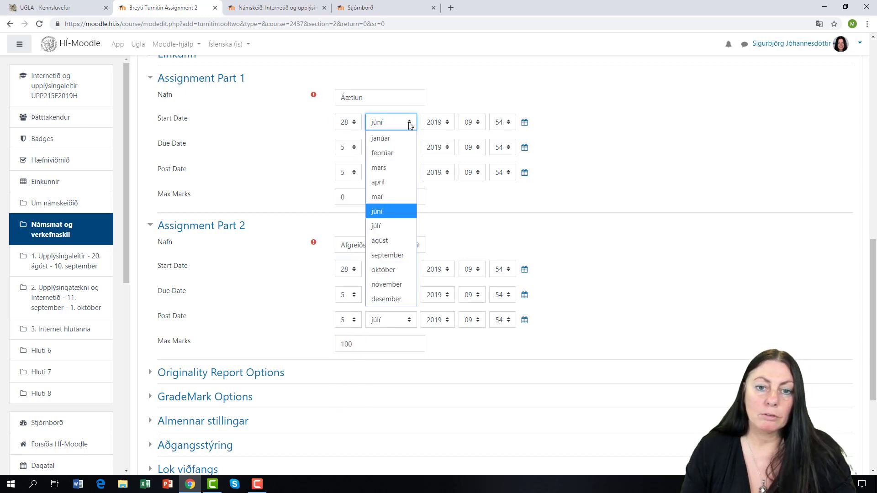
pyautogui.click(387, 246)
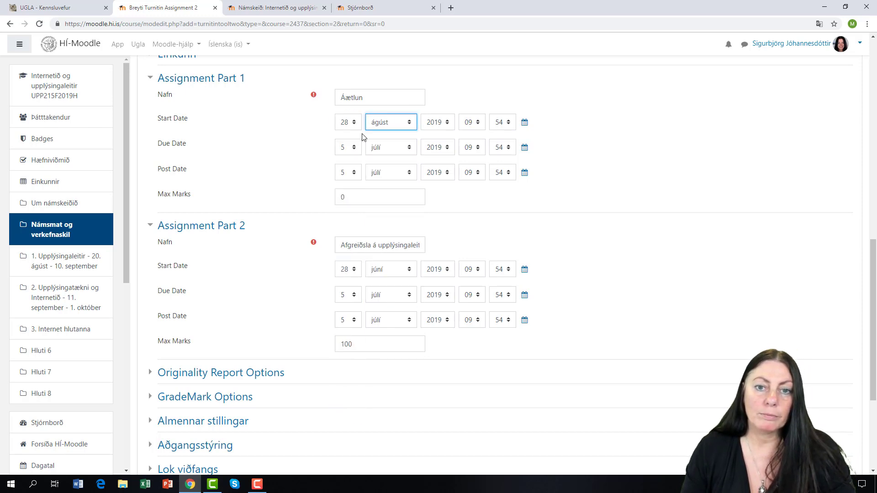
pyautogui.click(355, 122)
pyautogui.click(409, 133)
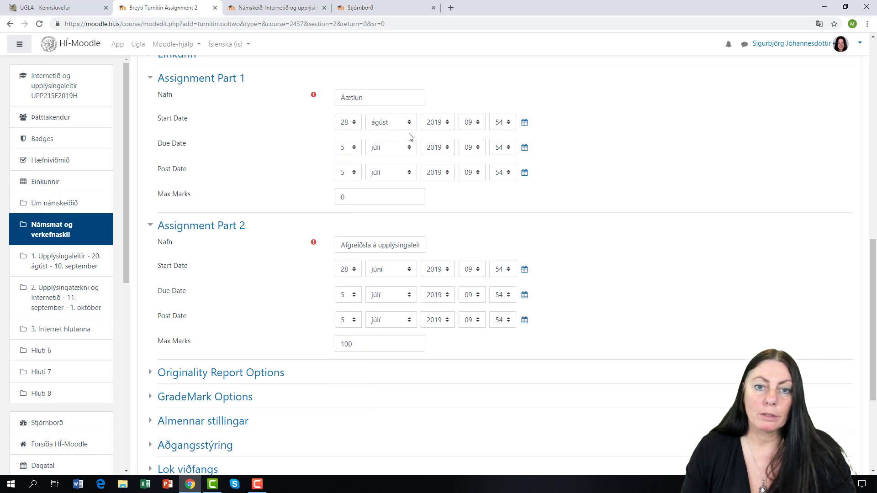
# Set the due date of Assignment Part 1 to 10 september.
pyautogui.click(354, 151)
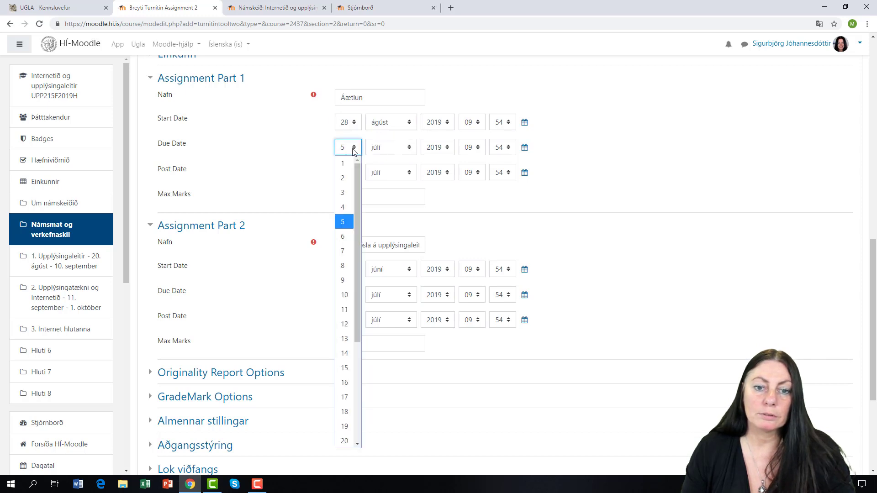
pyautogui.click(344, 354)
pyautogui.click(410, 149)
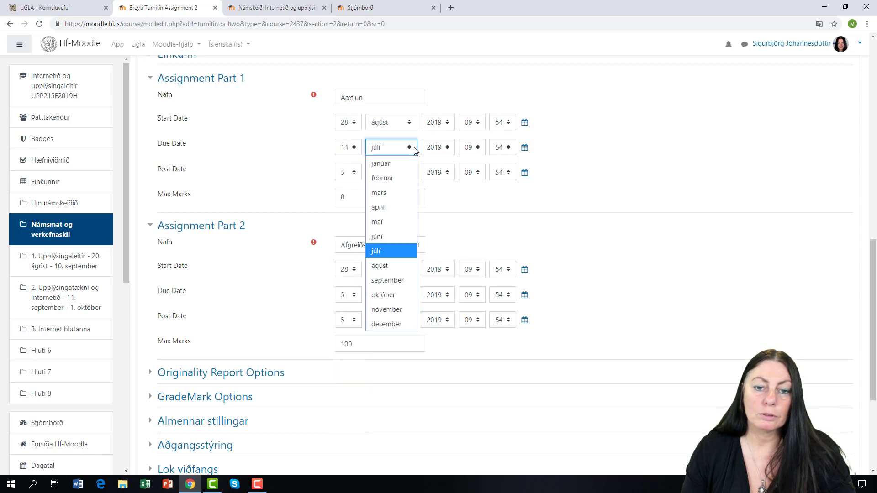
pyautogui.click(402, 282)
pyautogui.click(355, 150)
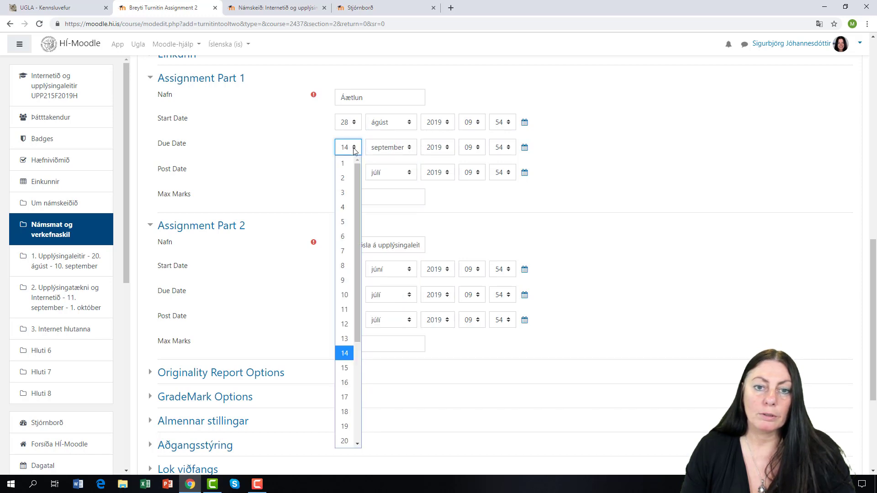
pyautogui.click(345, 296)
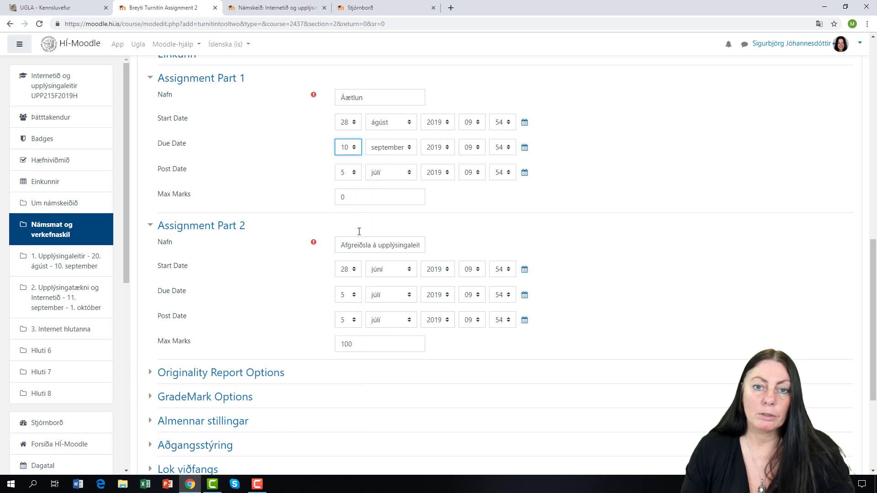
# Set the post date of Assignment Part 1 to 14 september.
pyautogui.click(355, 174)
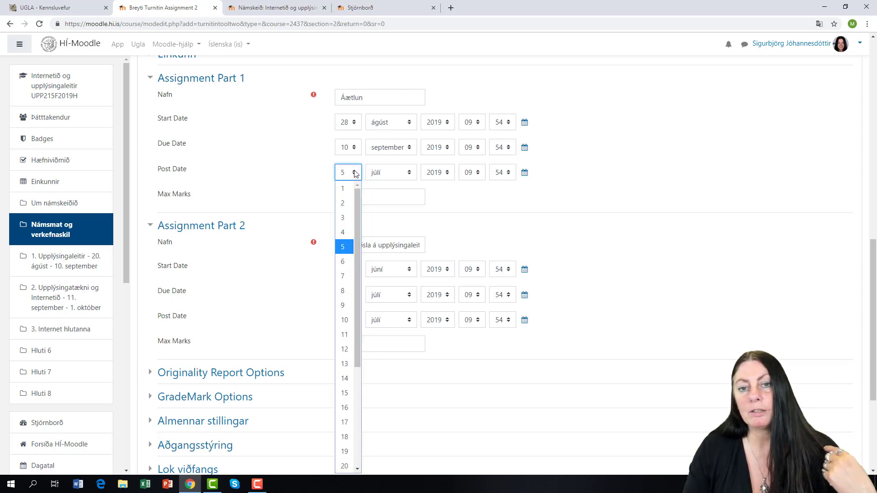
pyautogui.click(348, 394)
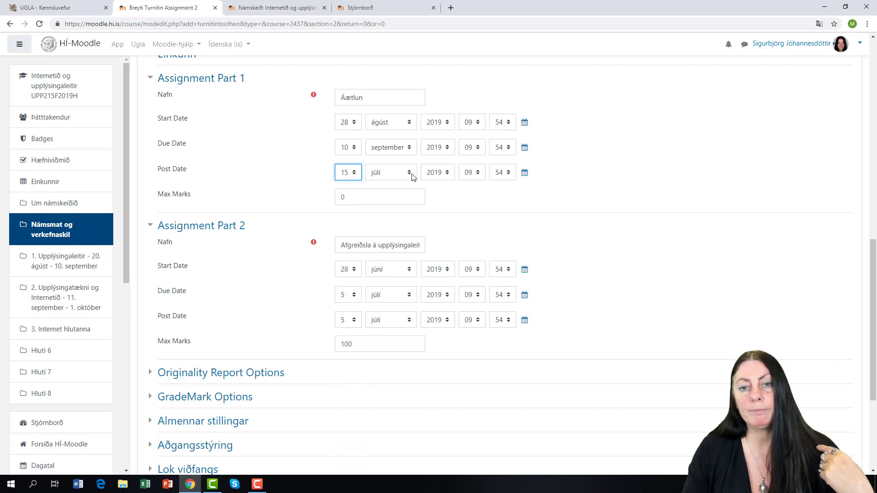
pyautogui.click(357, 176)
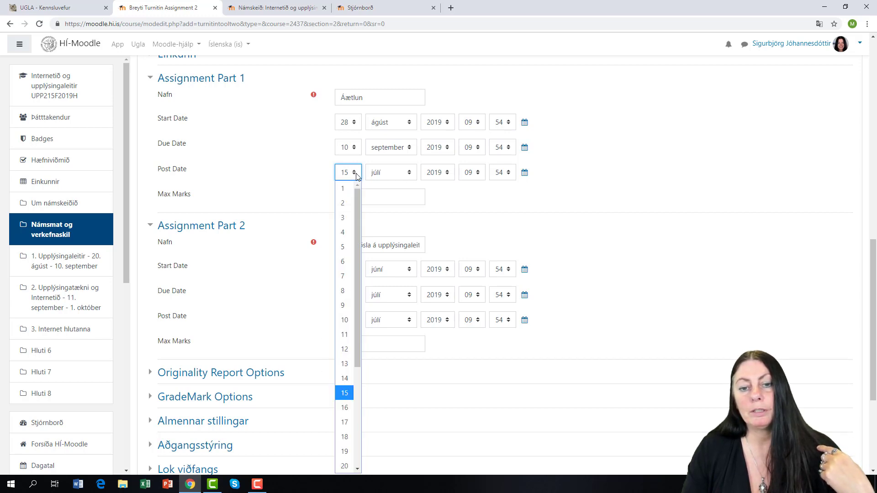
pyautogui.click(347, 378)
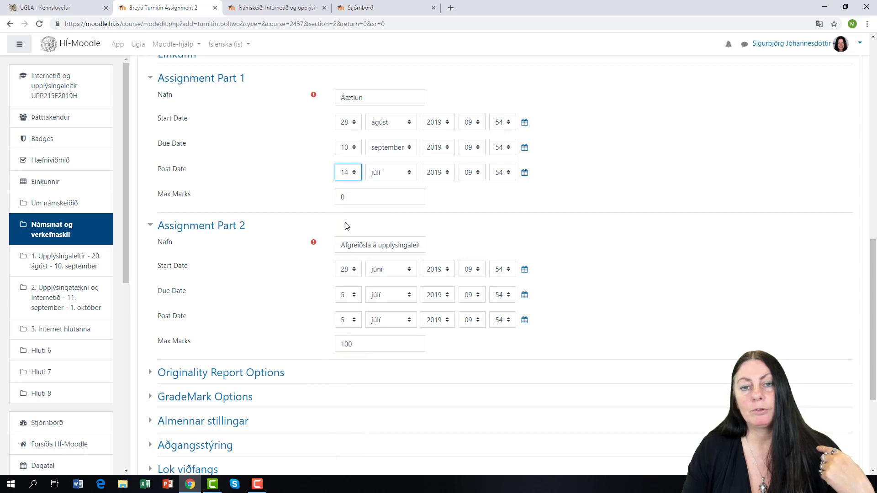
pyautogui.click(411, 174)
pyautogui.click(388, 305)
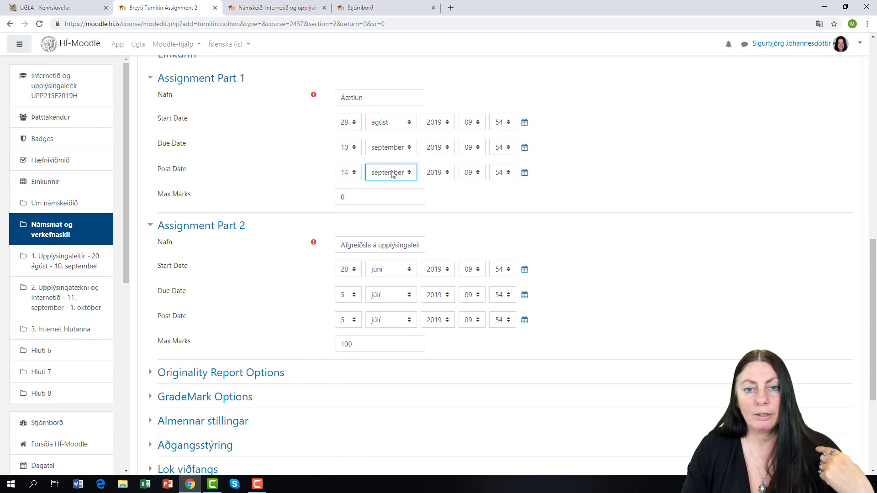
# Set the time of Assignment Part 1's post date to 23:59.
pyautogui.click(481, 172)
pyautogui.scroll(-2, 481, 264)
pyautogui.click(473, 468)
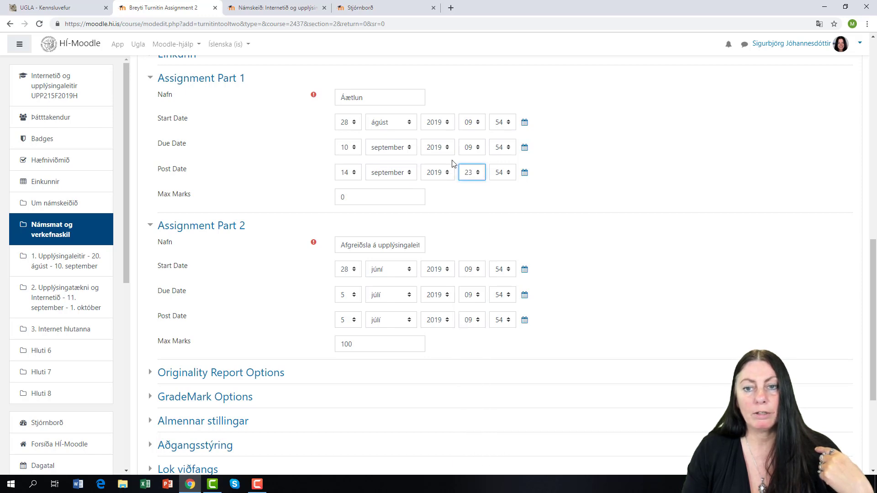
pyautogui.click(508, 172)
pyautogui.moveTo(519, 214); pyautogui.dragTo(507, 269)
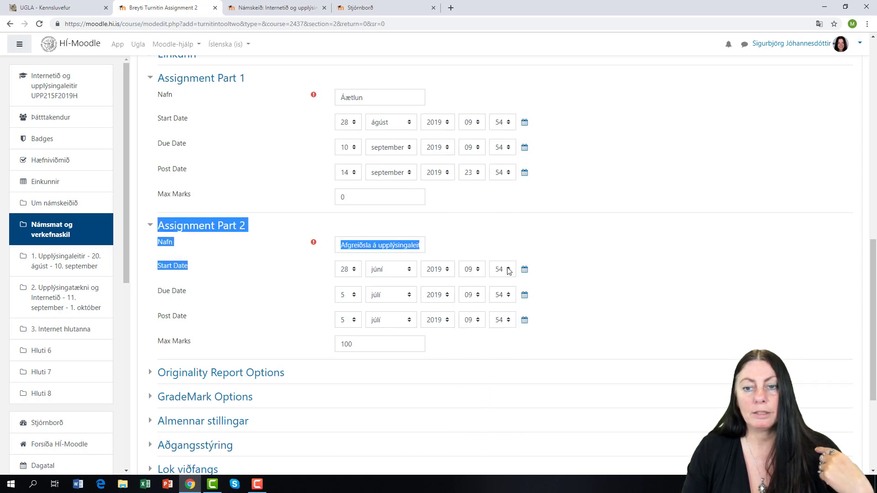
pyautogui.click(506, 176)
pyautogui.scroll(-2, 505, 366)
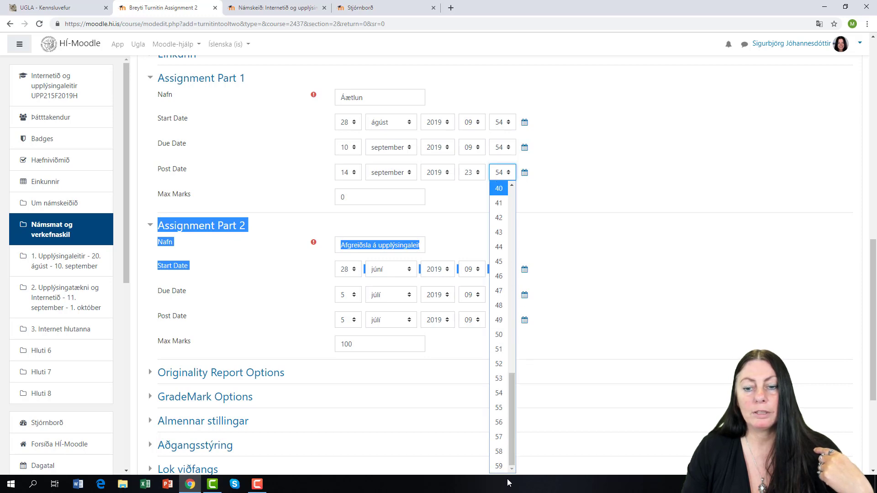
pyautogui.click(498, 465)
# Set the time of Assignment Part 1's due date to 23:59.
pyautogui.click(474, 148)
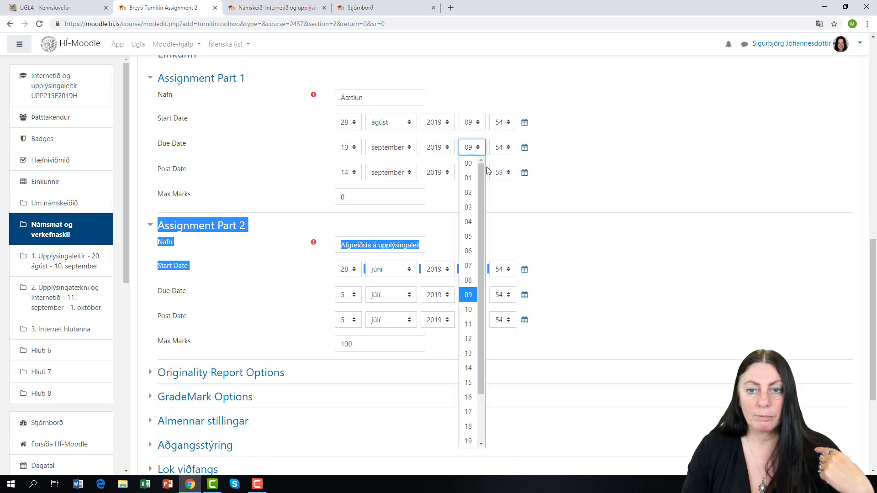
pyautogui.scroll(-1, 471, 337)
pyautogui.click(469, 441)
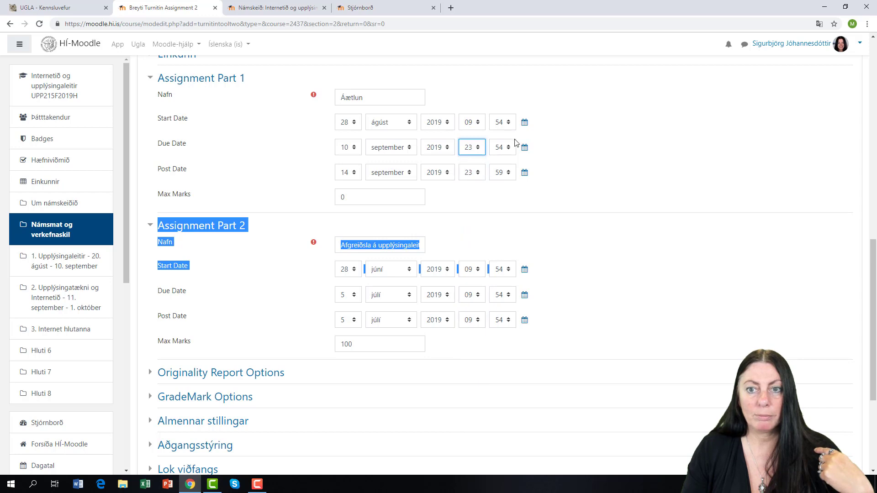
pyautogui.click(507, 148)
pyautogui.scroll(-2, 514, 339)
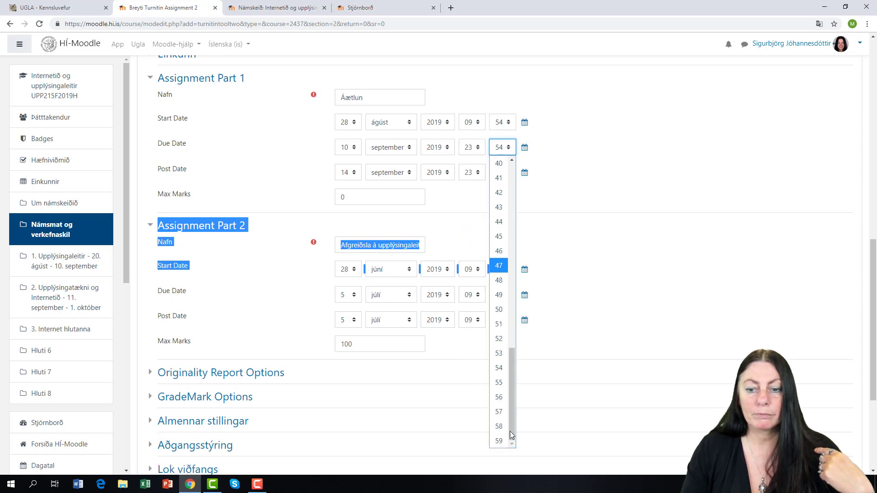
pyautogui.click(498, 441)
pyautogui.click(546, 174)
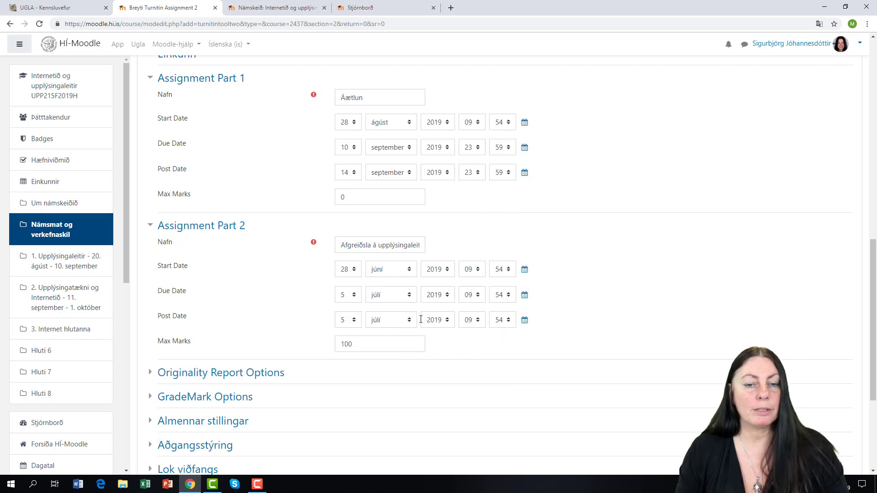
# Set the maximum marks to 20 for Assignment Part 1 and 80 for Assignment Part 2.
pyautogui.doubleClick(359, 194)
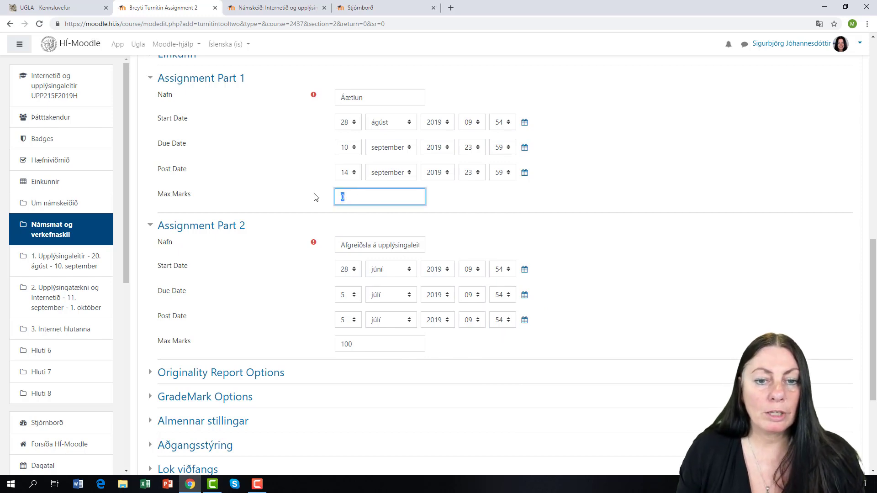
pyautogui.write('20')
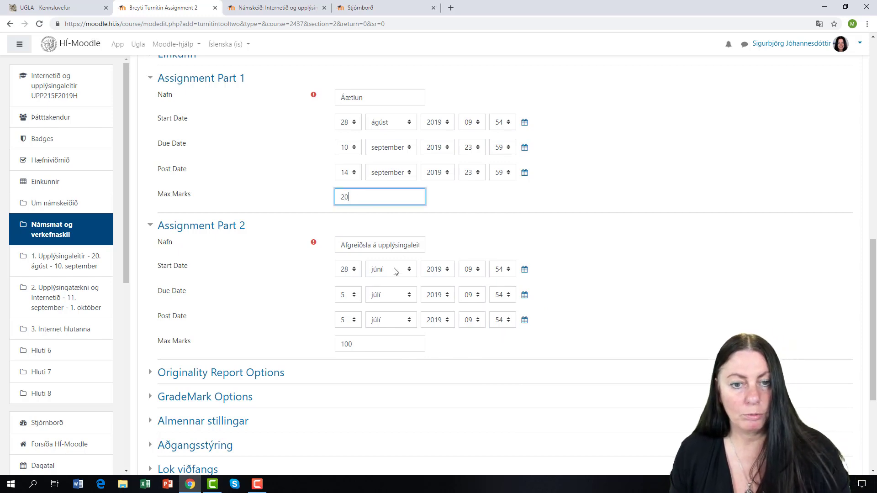
pyautogui.doubleClick(342, 346)
pyautogui.write('80')
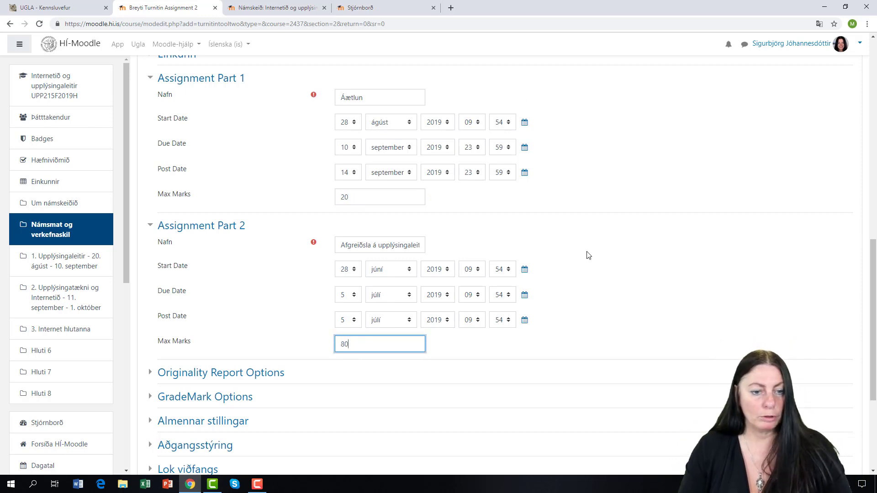
# In the Originality Report Options, keep immediate reports with resubmission until the due date and store student papers in the Standard Repository.
pyautogui.scroll(-3, 589, 262)
pyautogui.click(153, 235)
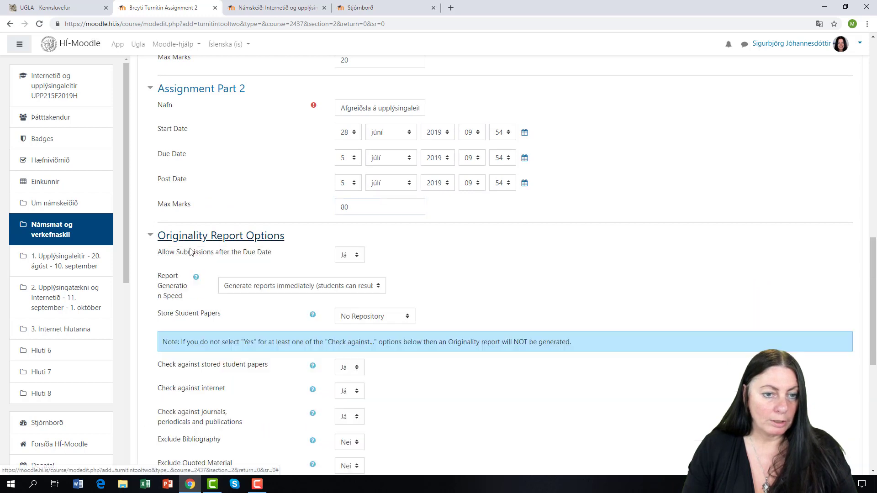
pyautogui.scroll(-5, 517, 311)
pyautogui.scroll(3, 515, 307)
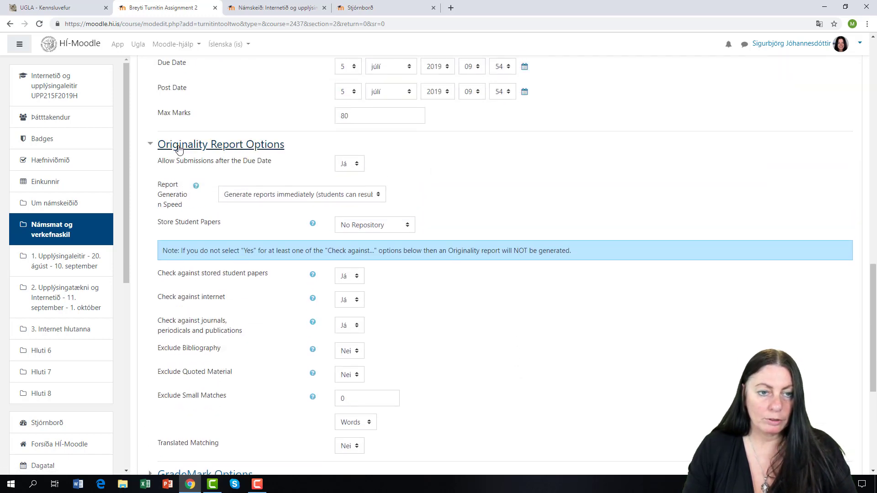
pyautogui.click(357, 165)
pyautogui.click(348, 194)
pyautogui.click(381, 196)
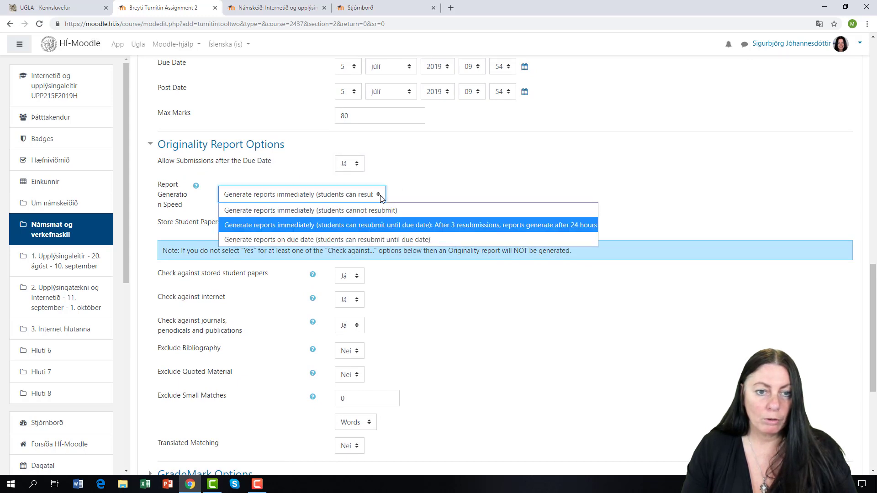
pyautogui.click(425, 224)
pyautogui.click(396, 232)
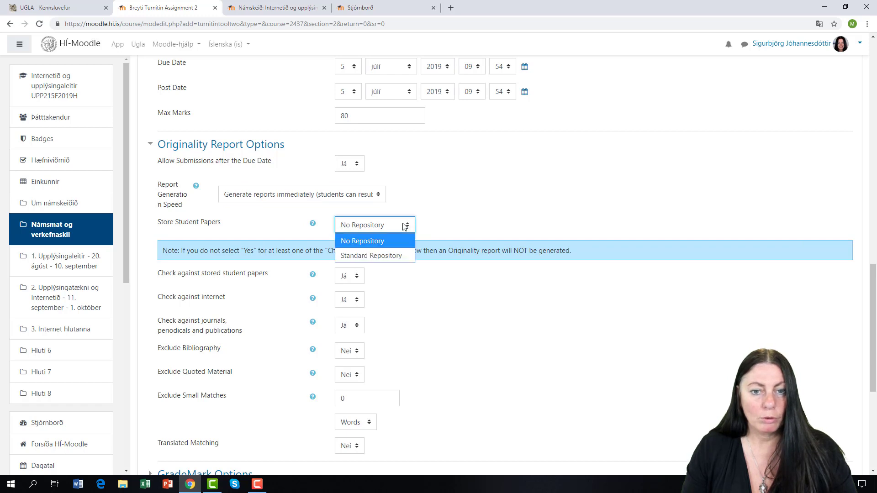
pyautogui.click(390, 252)
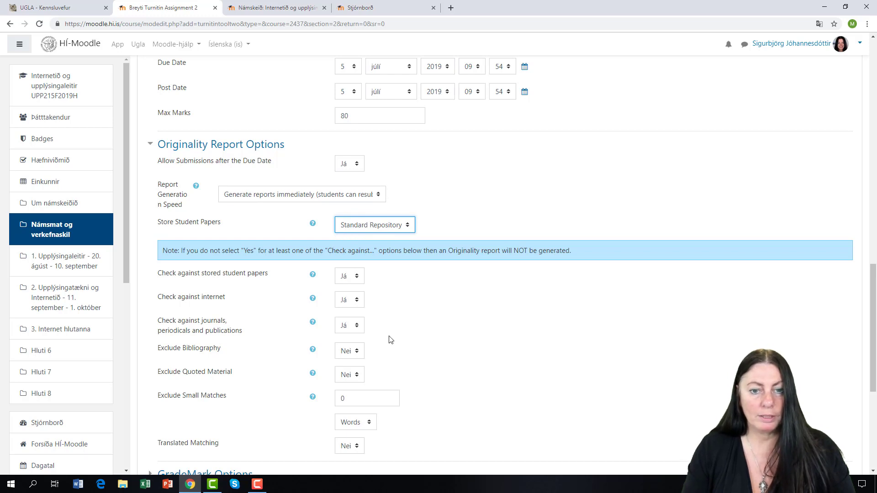
# Disable the e-rater grammar check in the GradeMark Options by setting it to Nei.
pyautogui.scroll(-3, 401, 338)
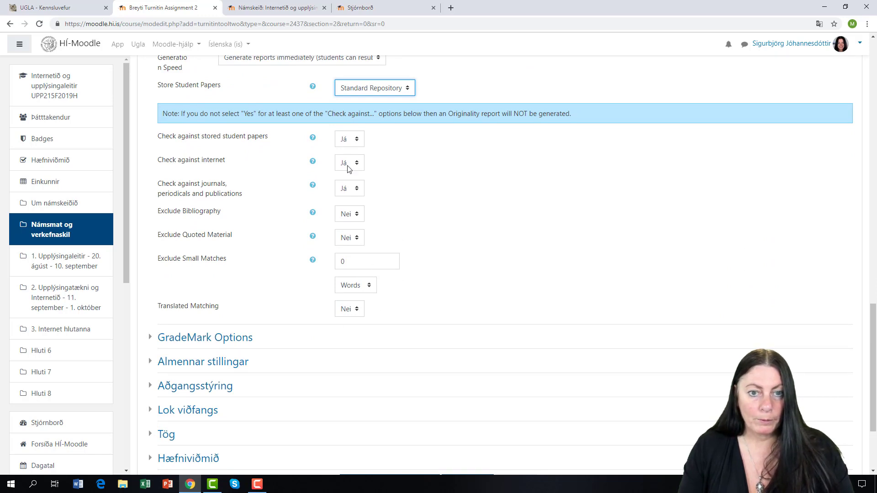
pyautogui.scroll(-3, 472, 391)
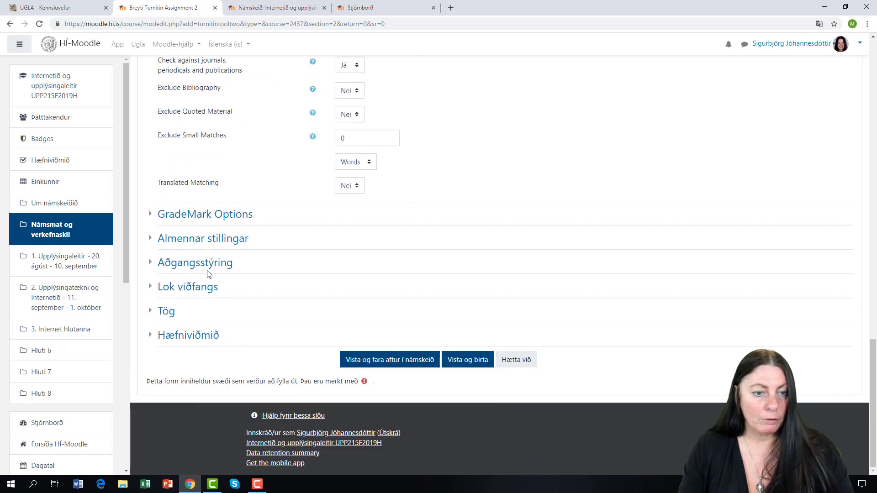
pyautogui.click(148, 214)
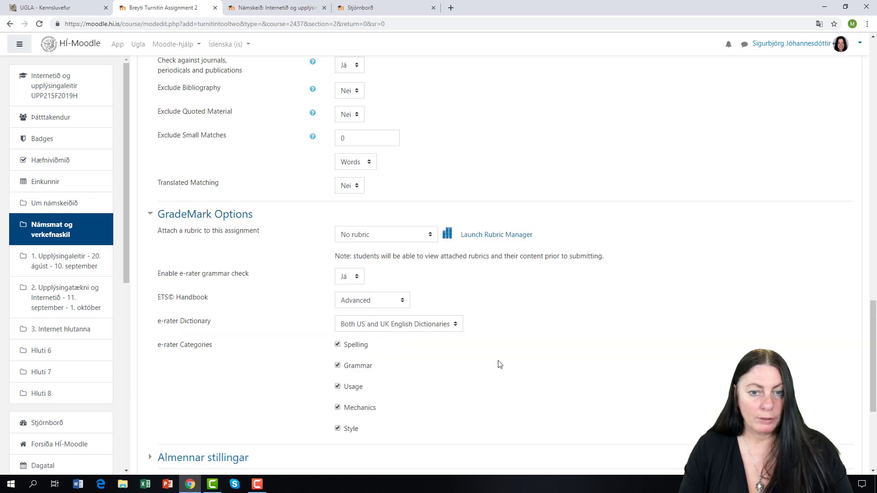
pyautogui.scroll(-2, 500, 363)
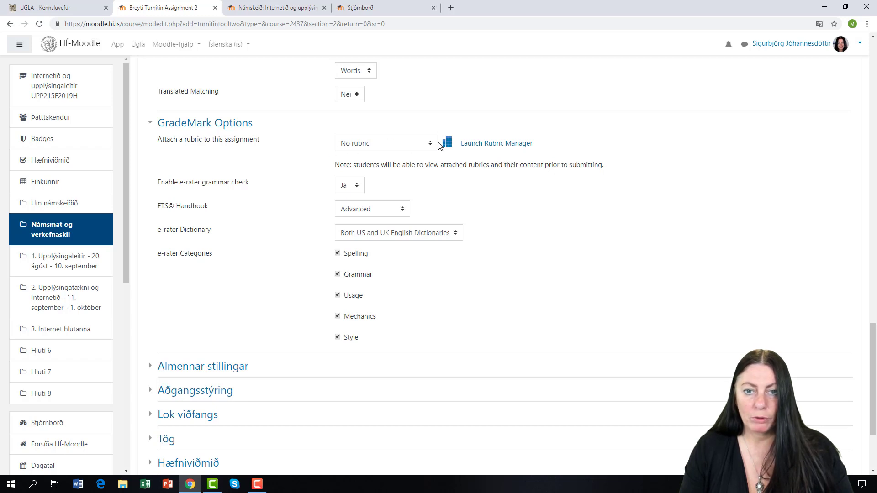
pyautogui.click(358, 186)
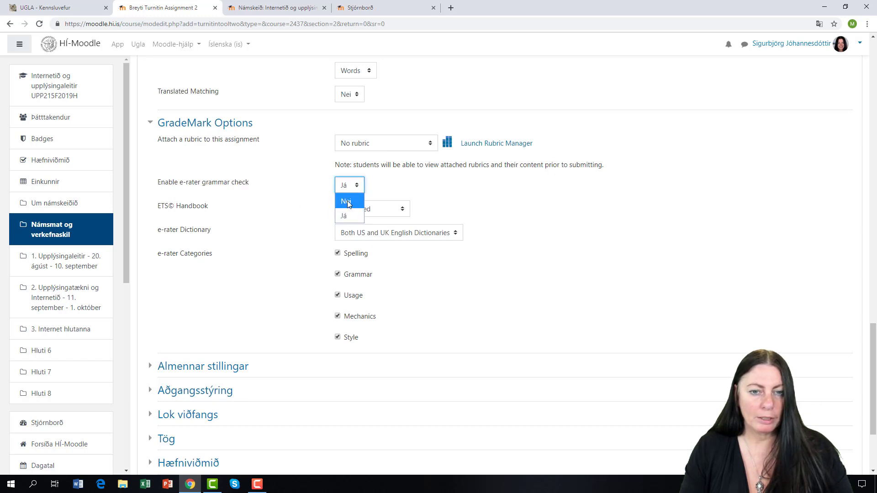
pyautogui.click(348, 202)
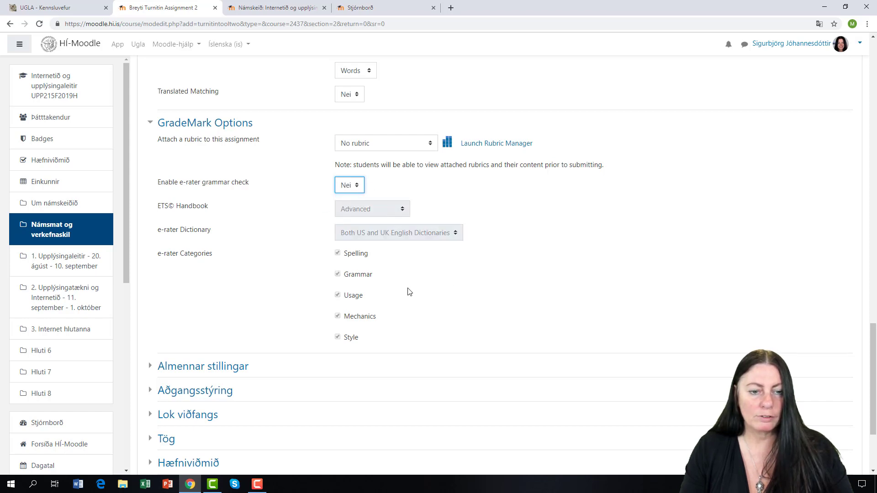
# Review the Turnitin assignment's settings from the general section to the GradeMark Options, including the Einkunn grade settings.
pyautogui.middleClick(394, 382)
pyautogui.scroll(15, 394, 382)
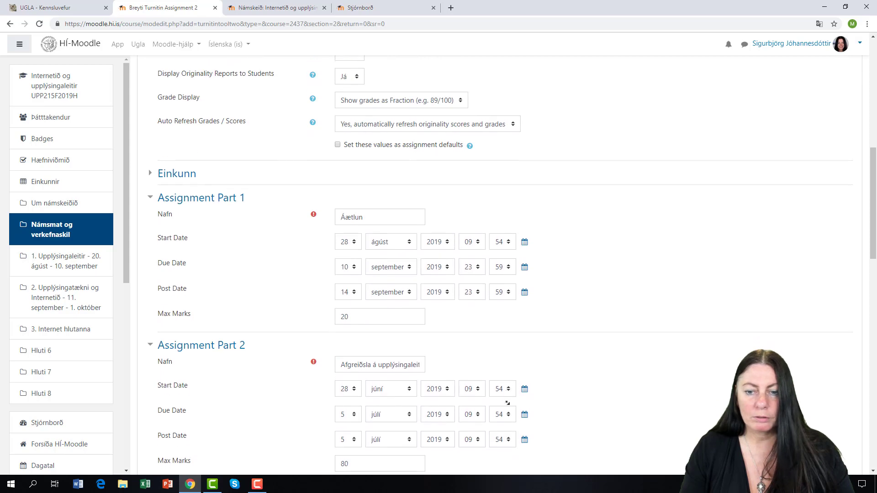
pyautogui.scroll(-3, 584, 424)
pyautogui.scroll(3, 587, 348)
pyautogui.click(577, 396)
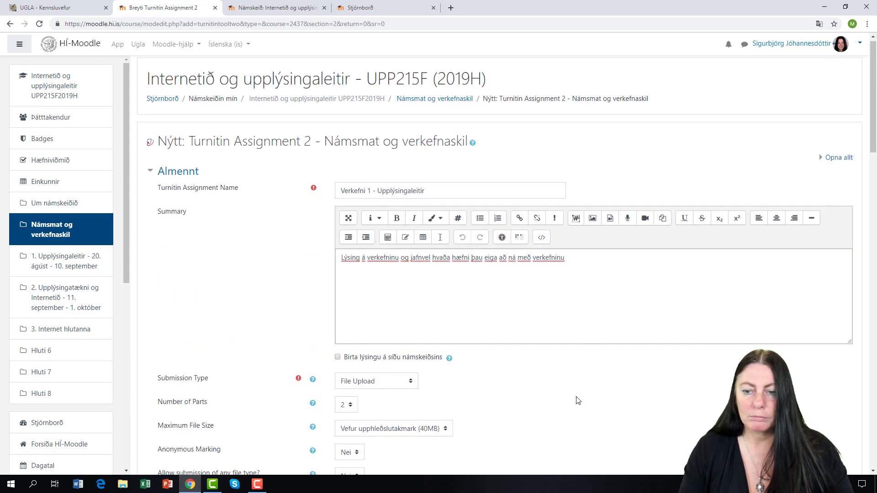
pyautogui.doubleClick(577, 396)
pyautogui.scroll(-20, 578, 397)
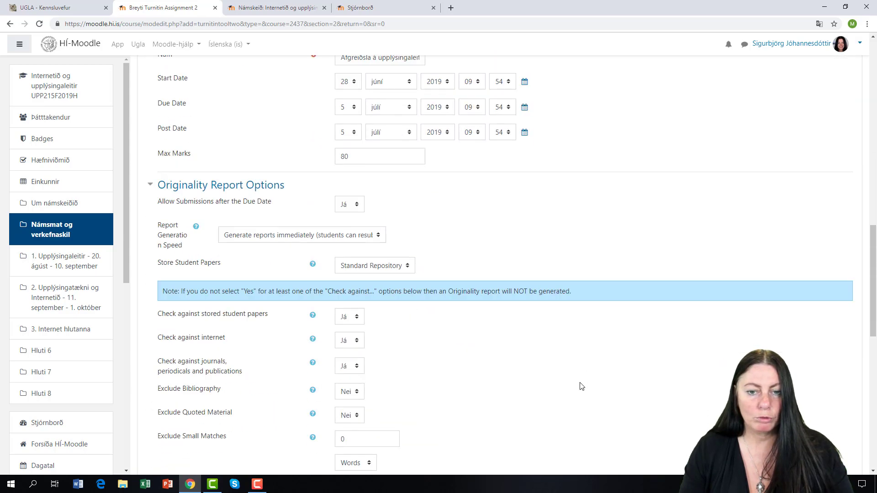
pyautogui.scroll(-7, 585, 386)
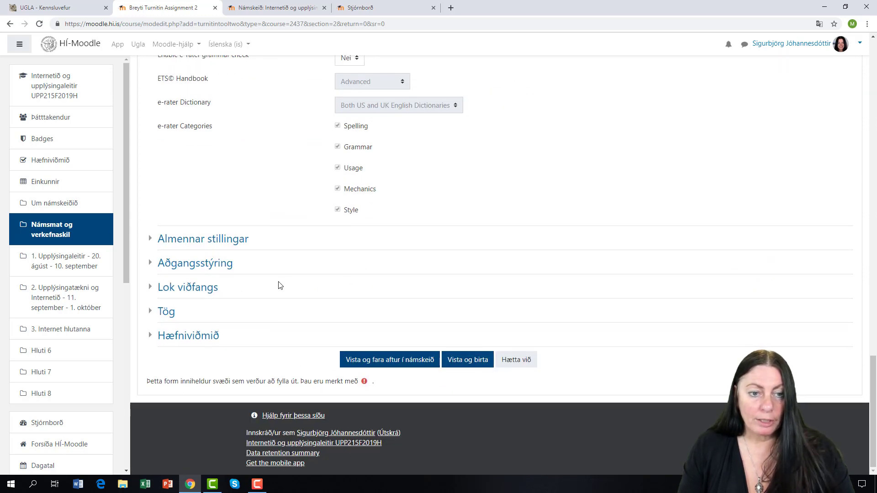
pyautogui.scroll(12, 358, 282)
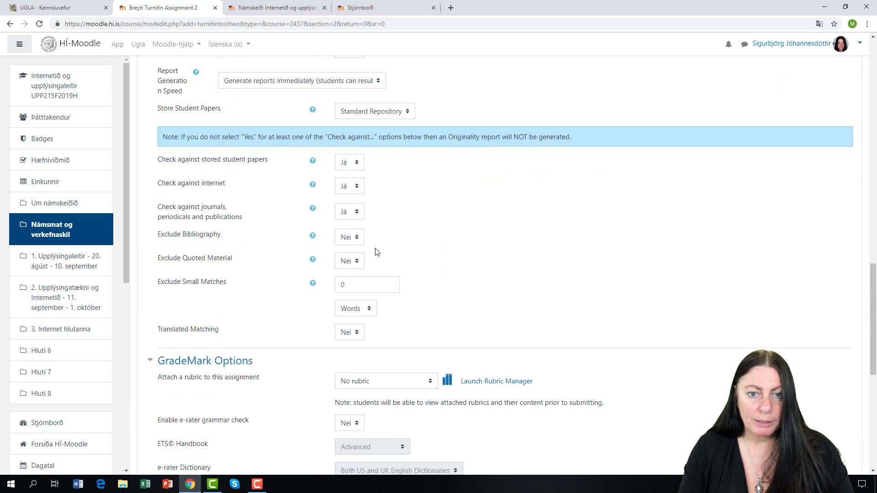
pyautogui.scroll(15, 377, 253)
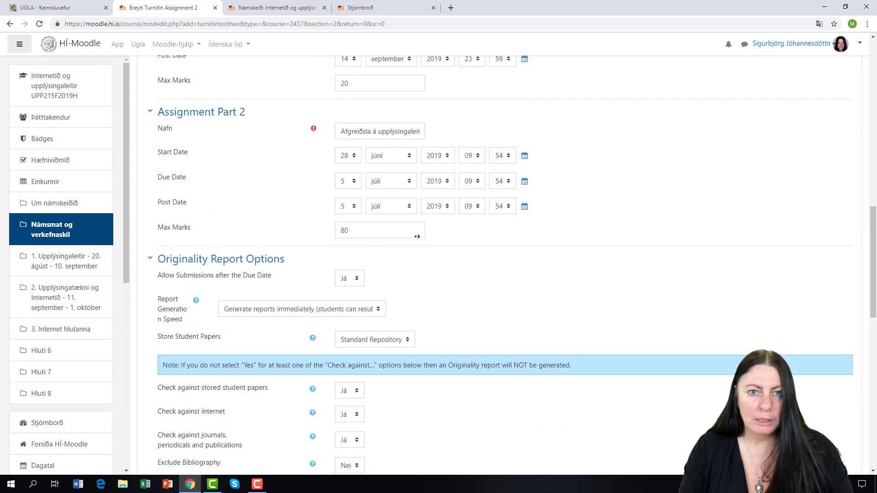
pyautogui.scroll(-20, 609, 267)
pyautogui.scroll(5, 558, 280)
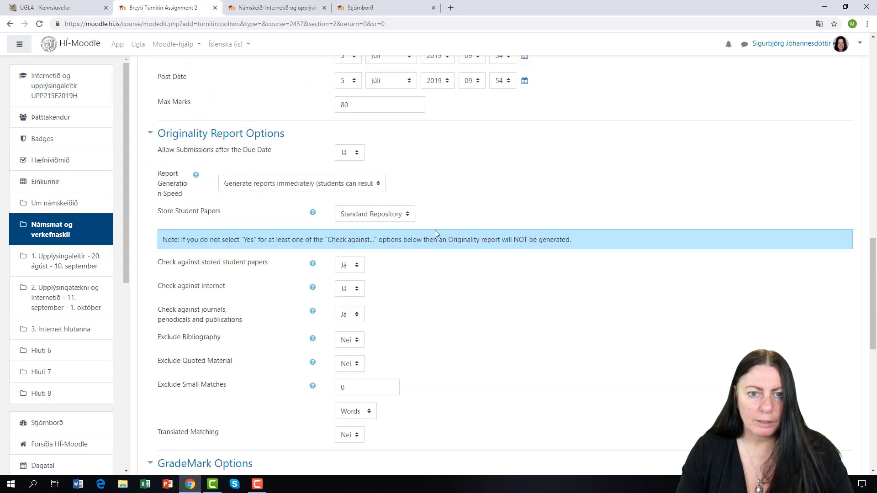
pyautogui.scroll(10, 493, 204)
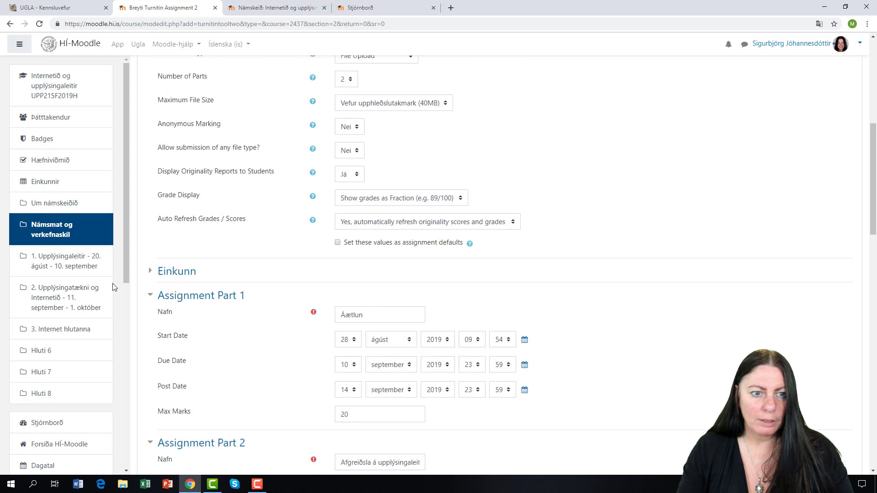
pyautogui.click(152, 275)
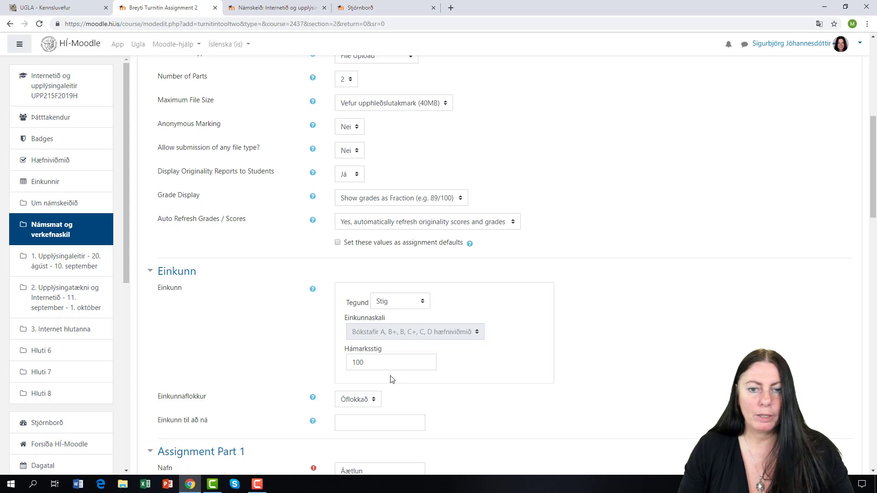
# Save the Turnitin assignment and return to the course page.
pyautogui.scroll(-15, 597, 327)
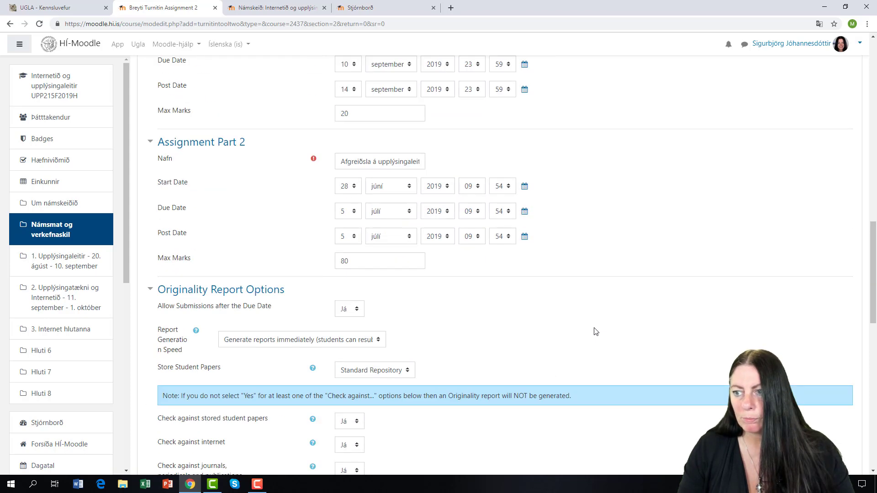
pyautogui.scroll(-2, 582, 336)
pyautogui.click(384, 363)
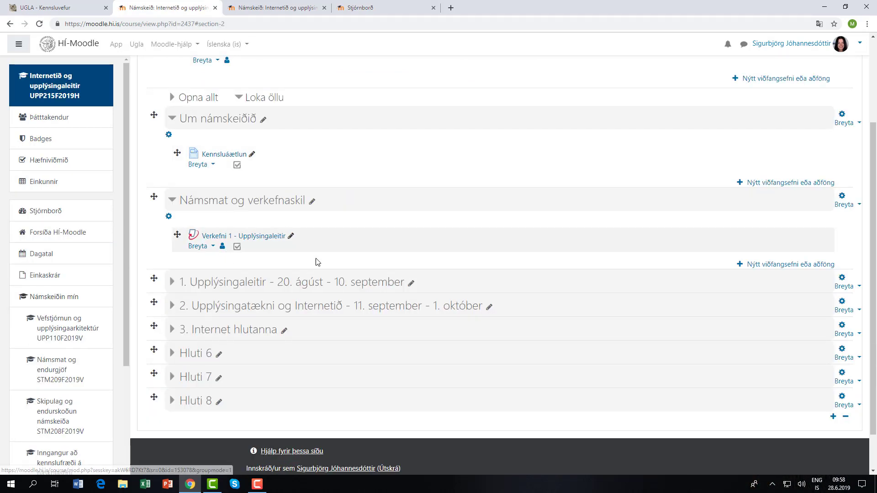
# Collapse all course sections and turn off editing mode for the course.
pyautogui.scroll(3, 320, 256)
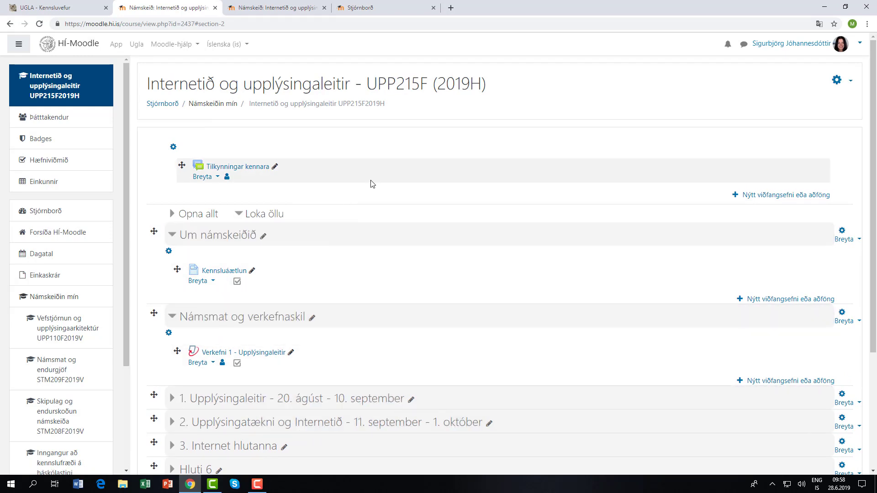
pyautogui.click(270, 217)
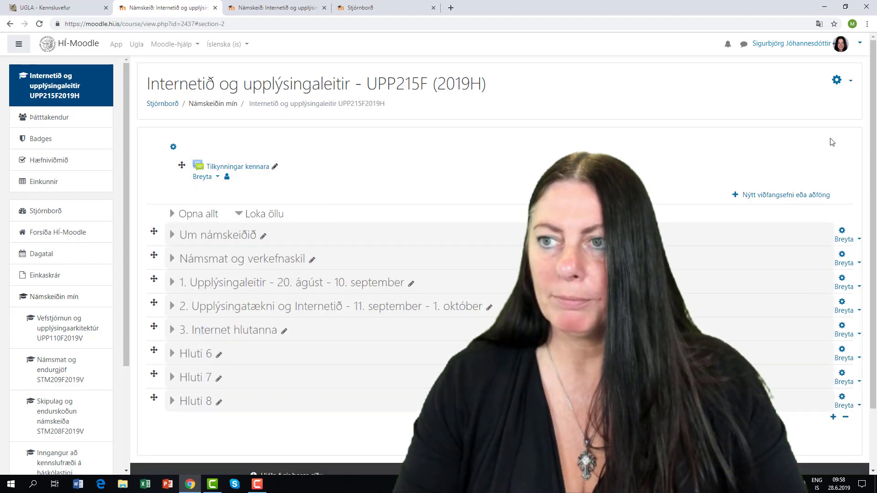
pyautogui.click(838, 81)
pyautogui.click(770, 113)
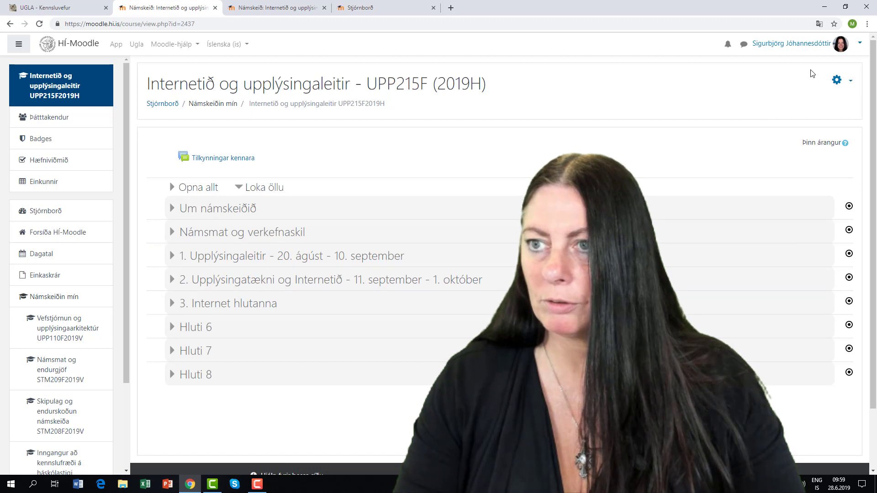
# View the roles offered for switching the course view, and return to the course page.
pyautogui.click(852, 82)
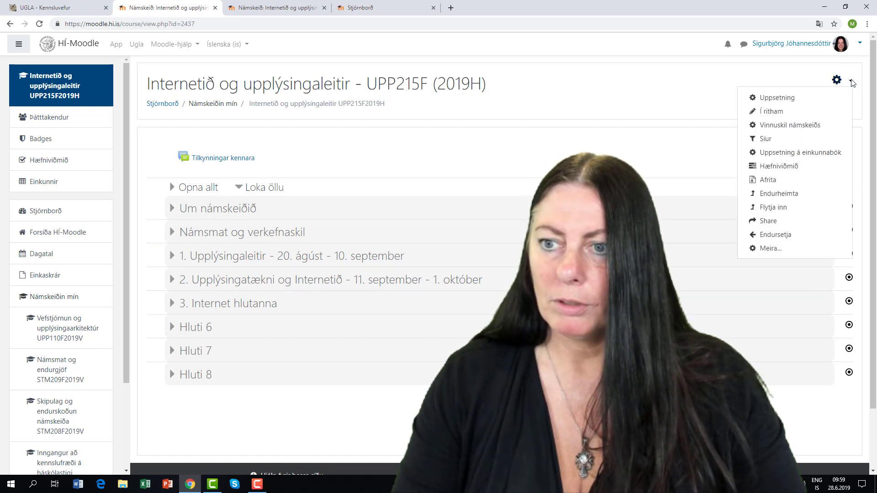
pyautogui.click(860, 44)
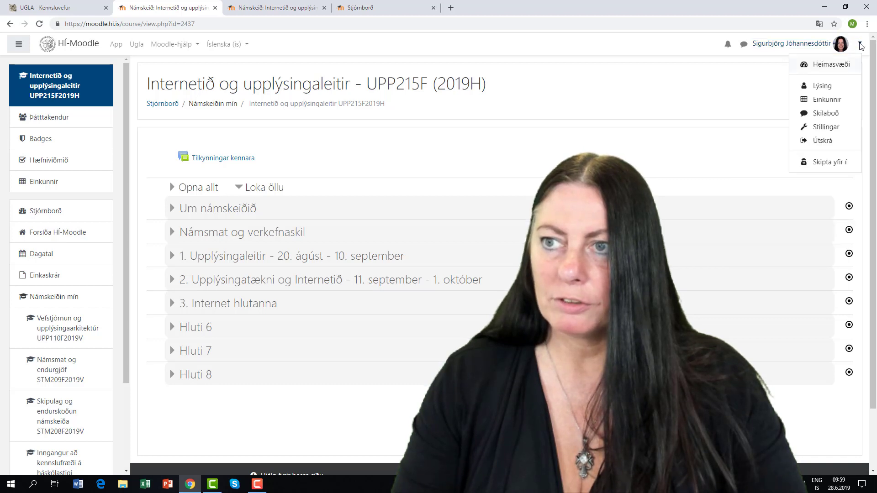
pyautogui.click(830, 162)
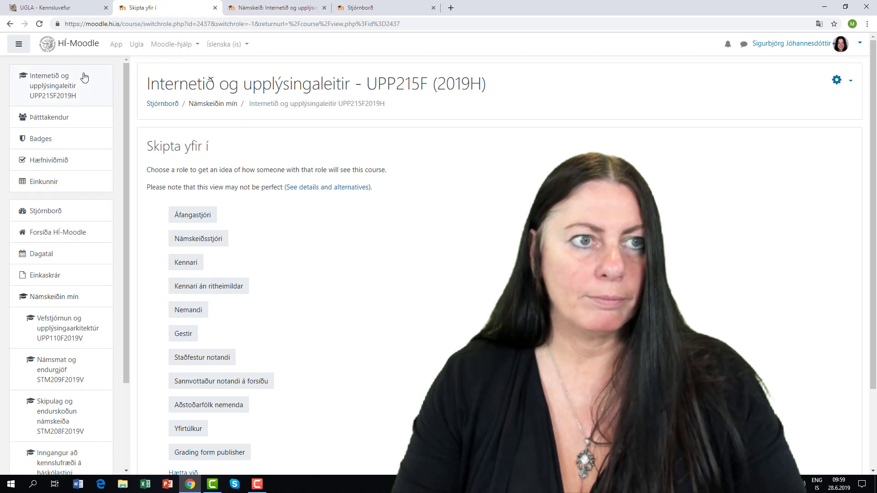
pyautogui.click(10, 24)
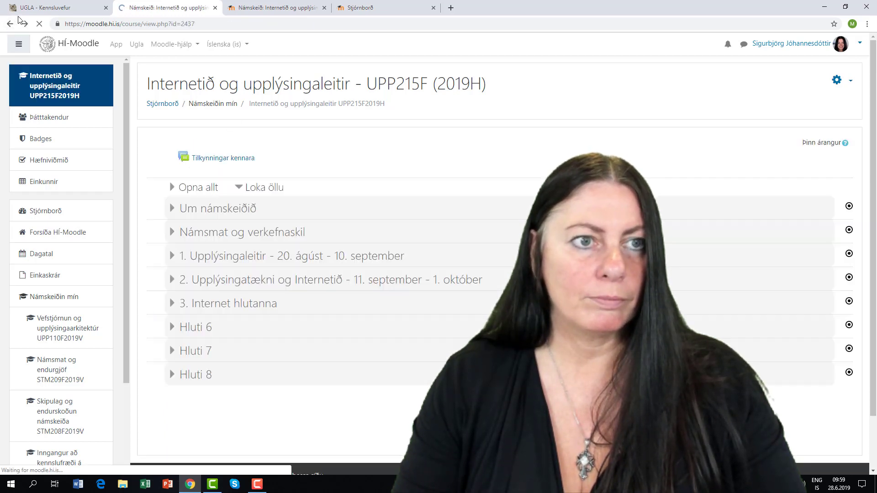